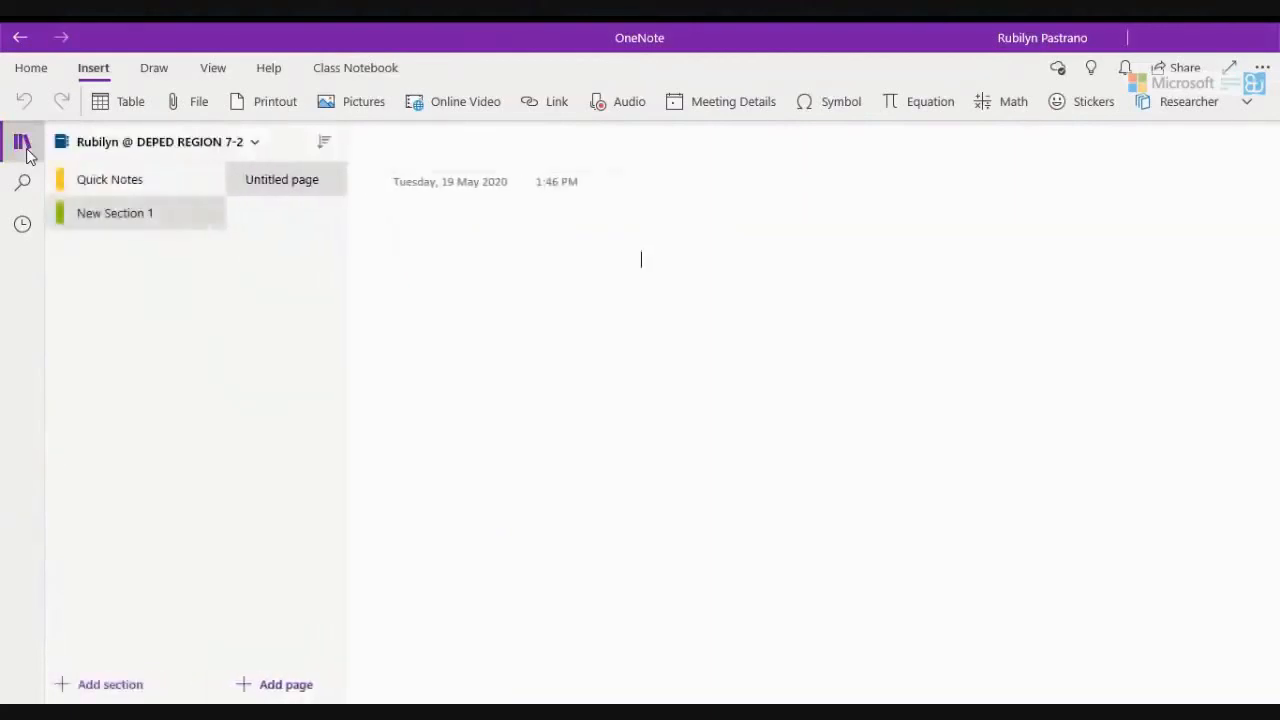
# Create a new notebook named "My Teaching Resources" under the work or school account
pyautogui.click(255, 146)
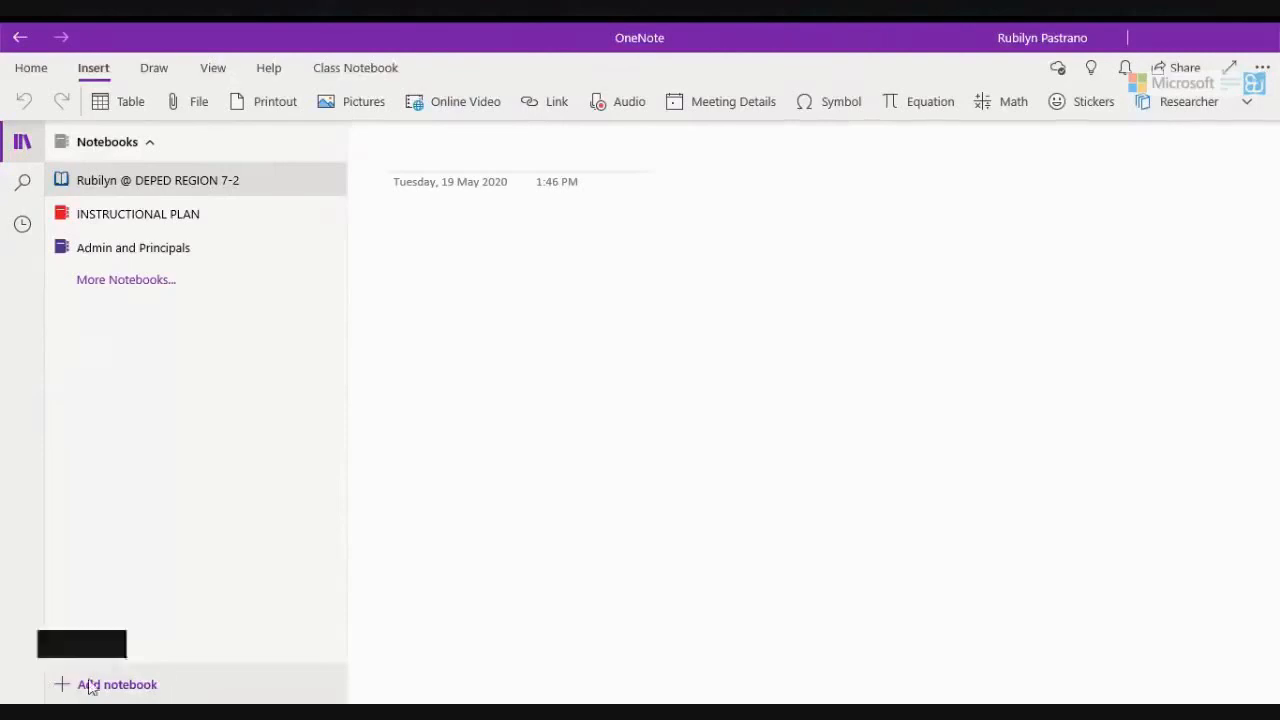
pyautogui.click(138, 684)
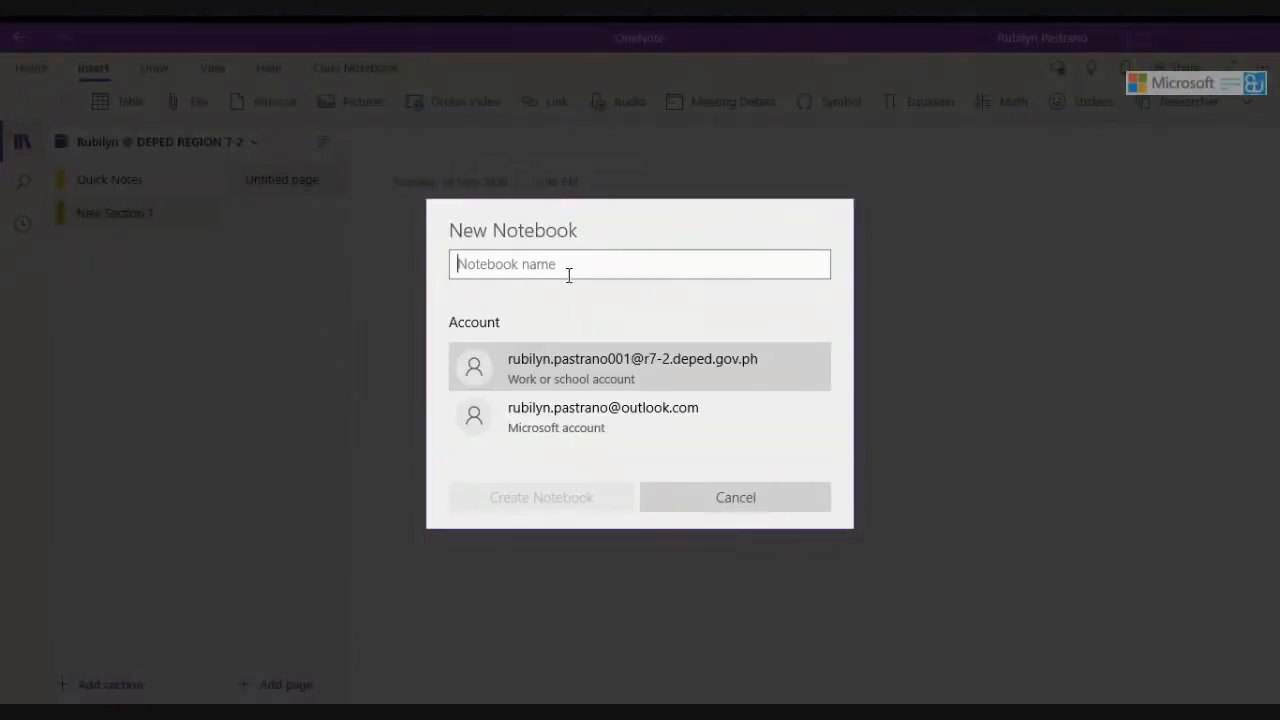
pyautogui.write('My')
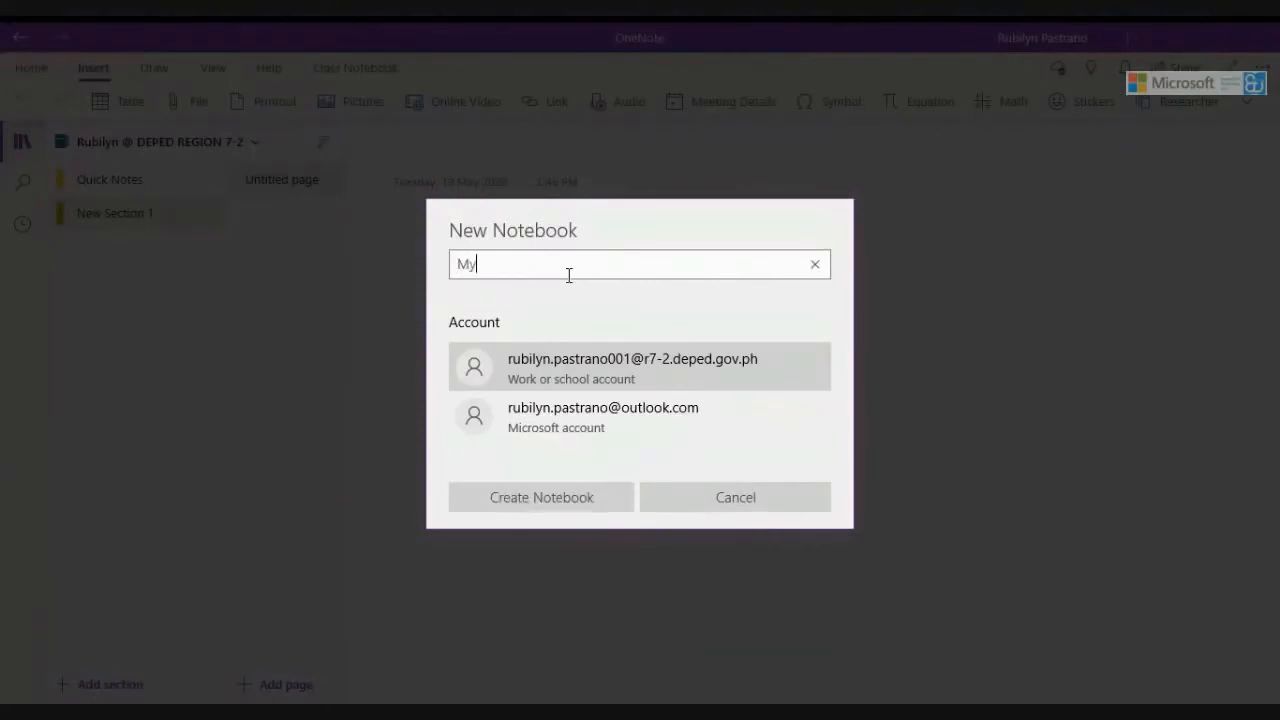
pyautogui.write(' Teaching Resources')
pyautogui.click(640, 368)
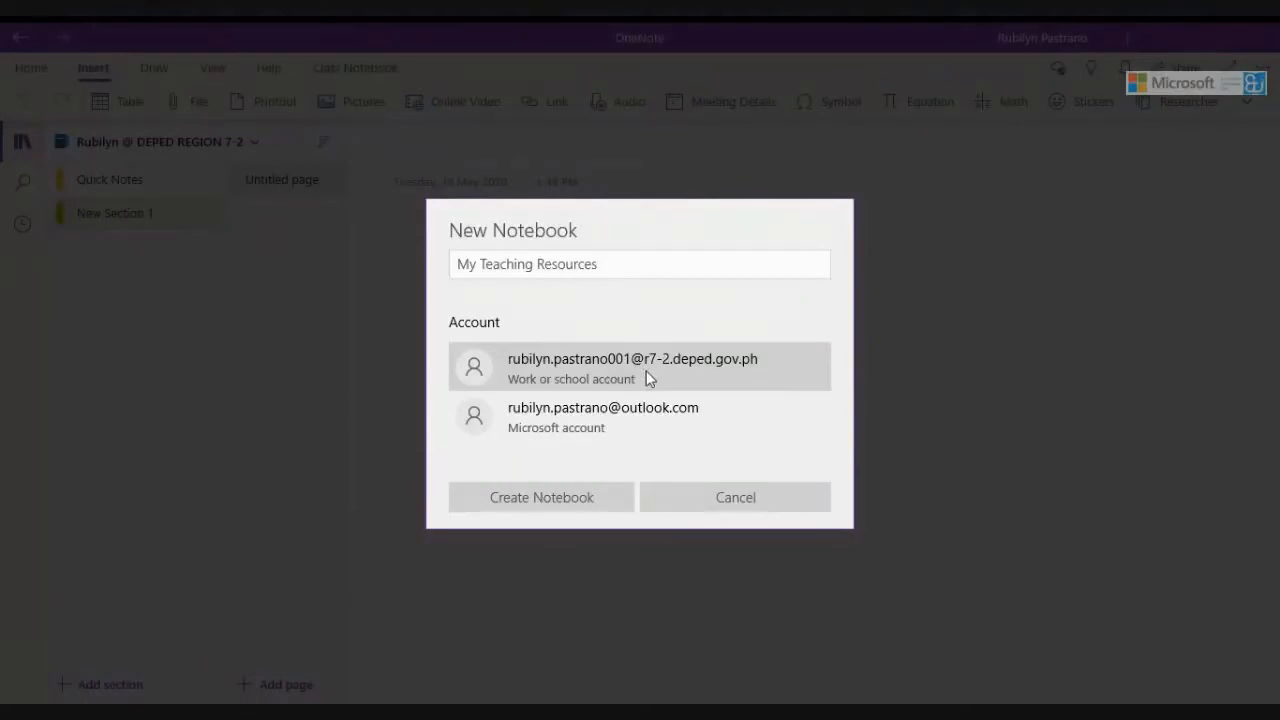
pyautogui.click(558, 498)
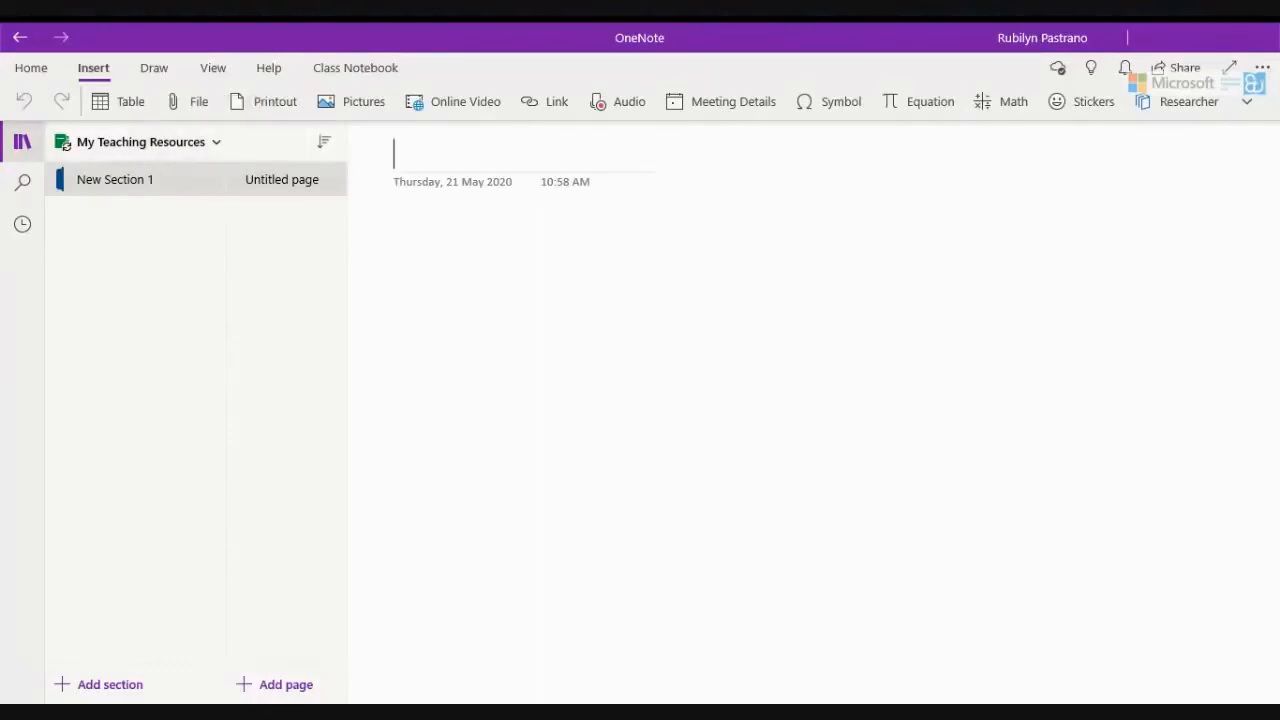
# Create another notebook named "My Personal Files" under the work or school account
pyautogui.click(219, 142)
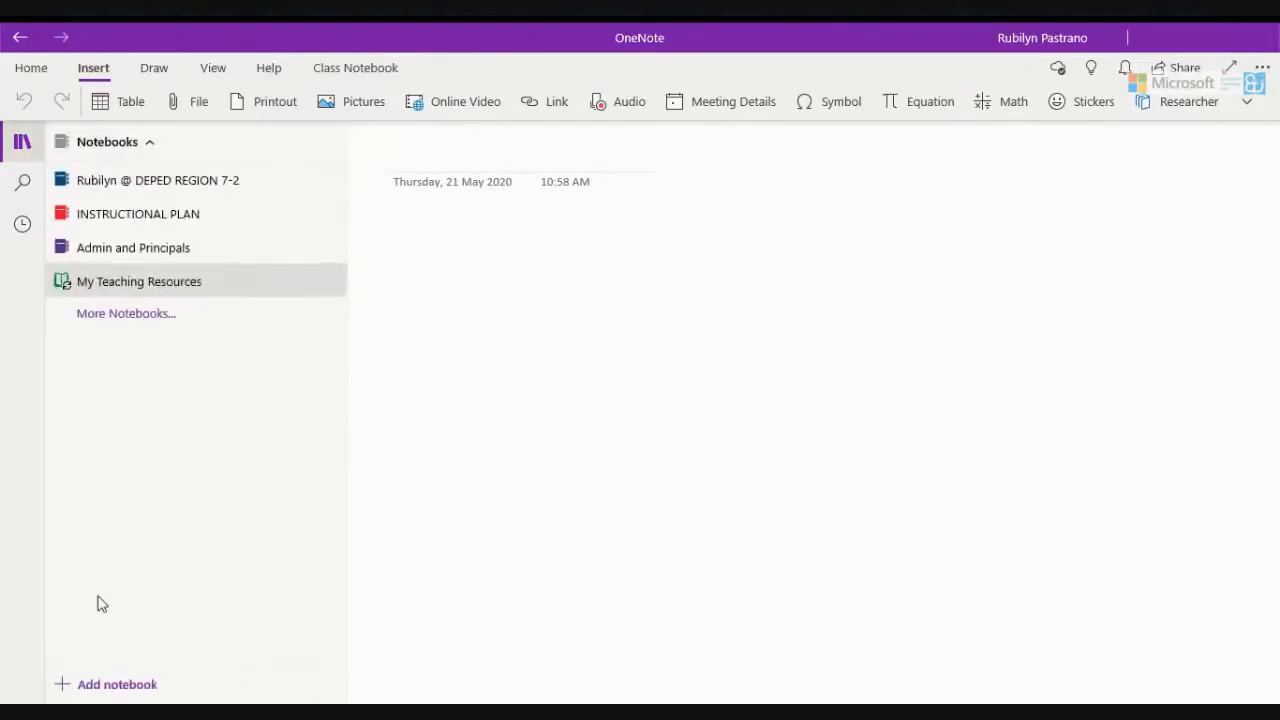
pyautogui.click(118, 686)
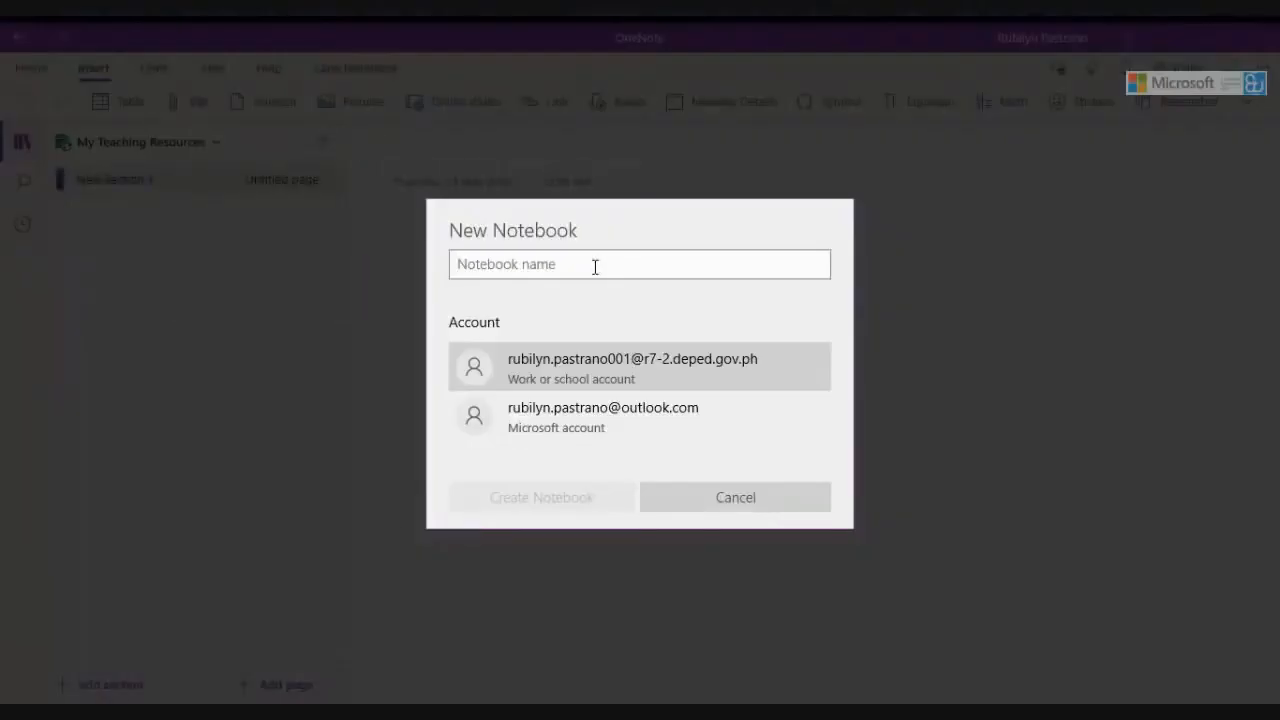
pyautogui.write('M')
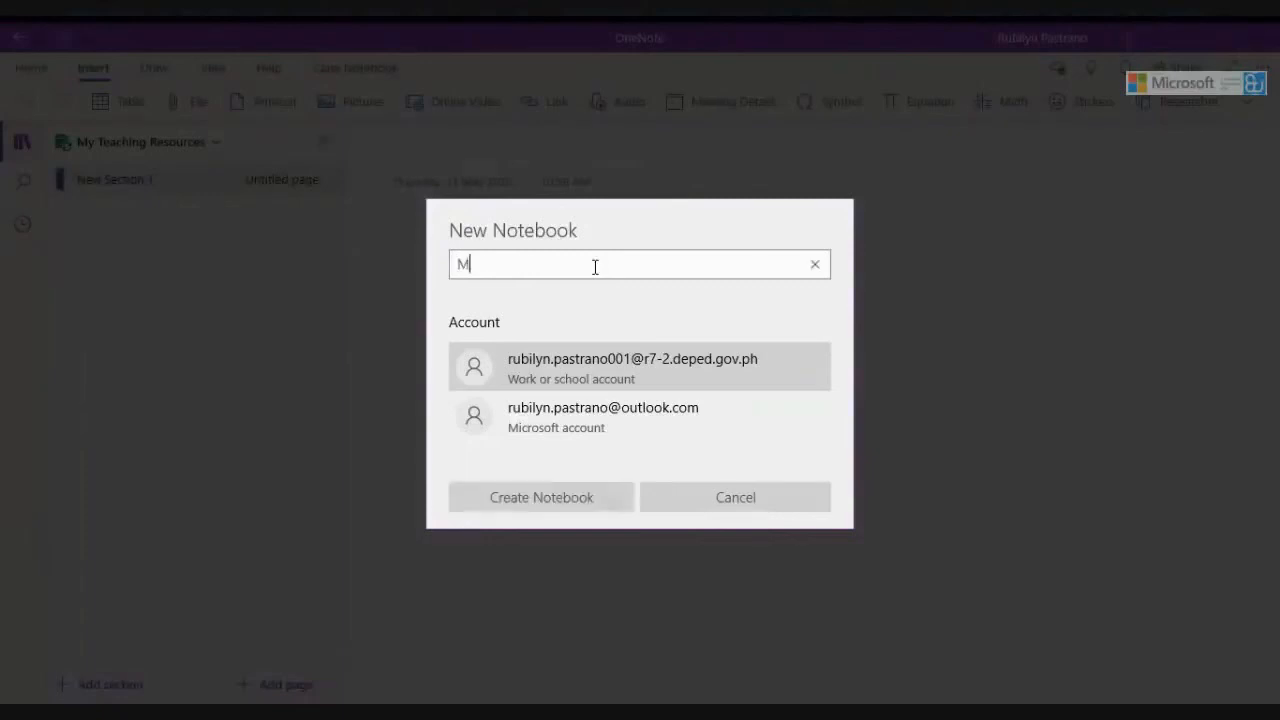
pyautogui.write('y Personal Files')
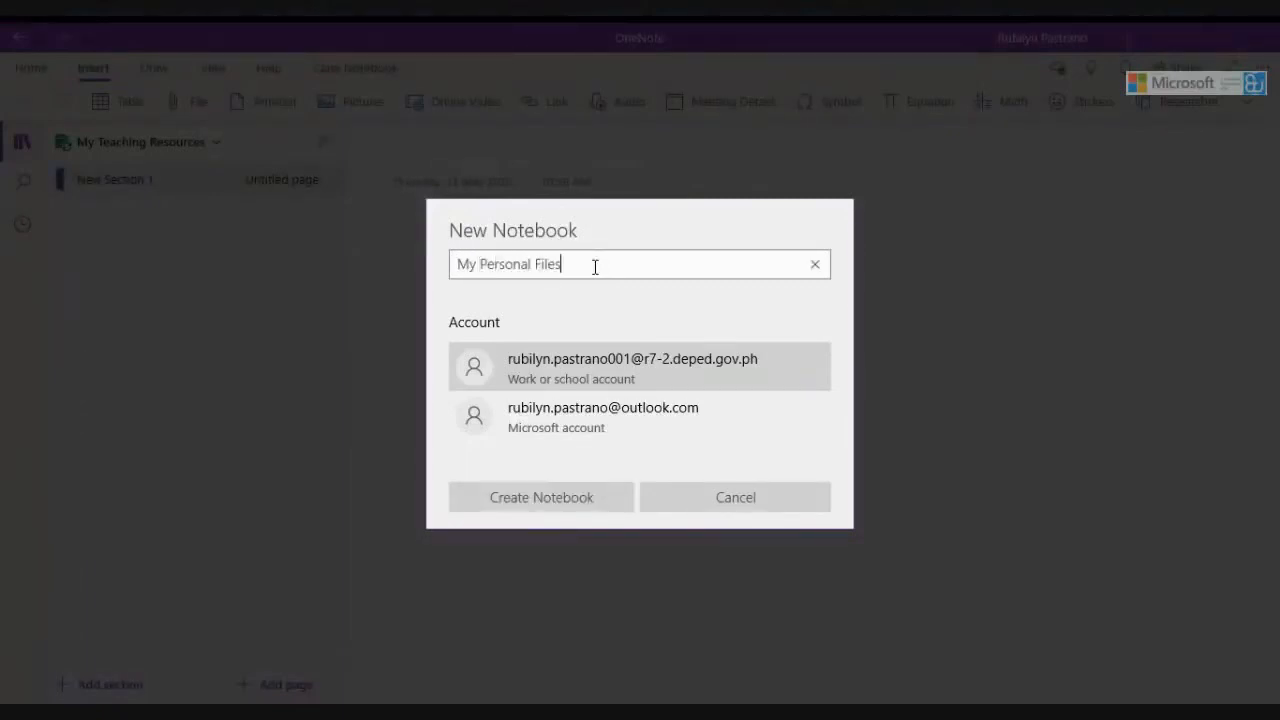
pyautogui.click(551, 507)
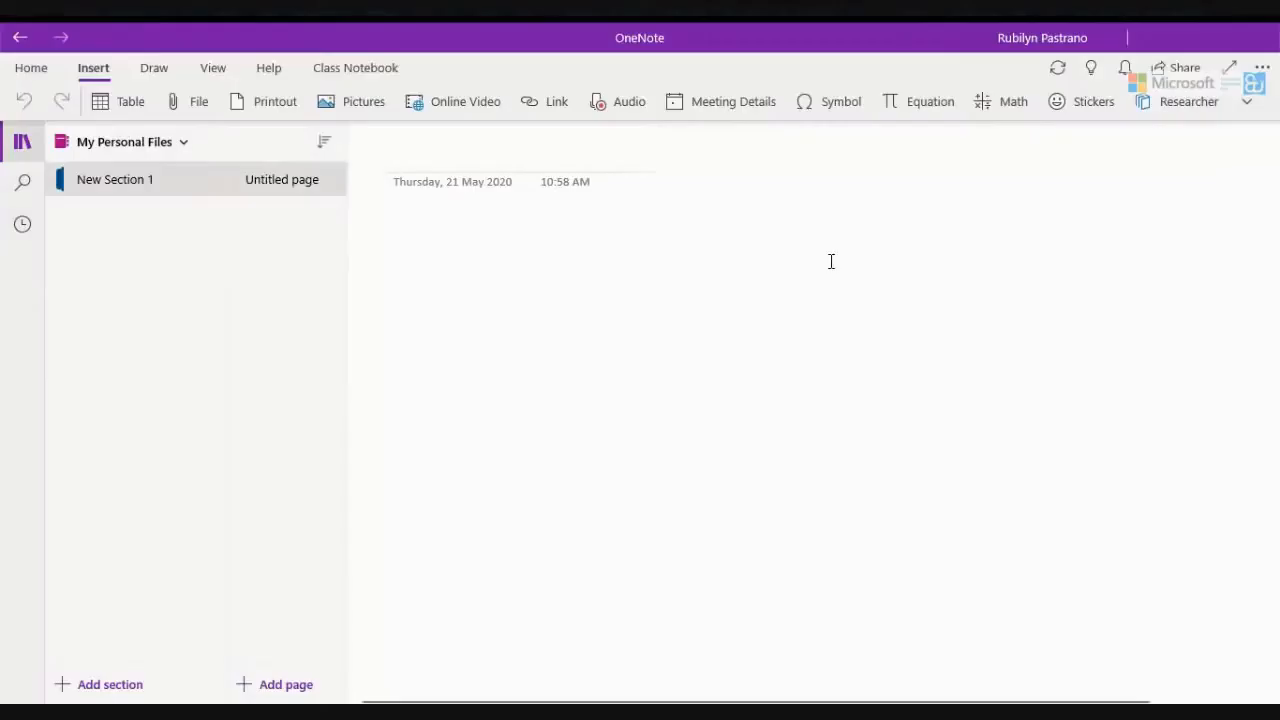
# Switch to the My Teaching Resources notebook and rename its New Section 1 as "Science 4"
pyautogui.click(190, 152)
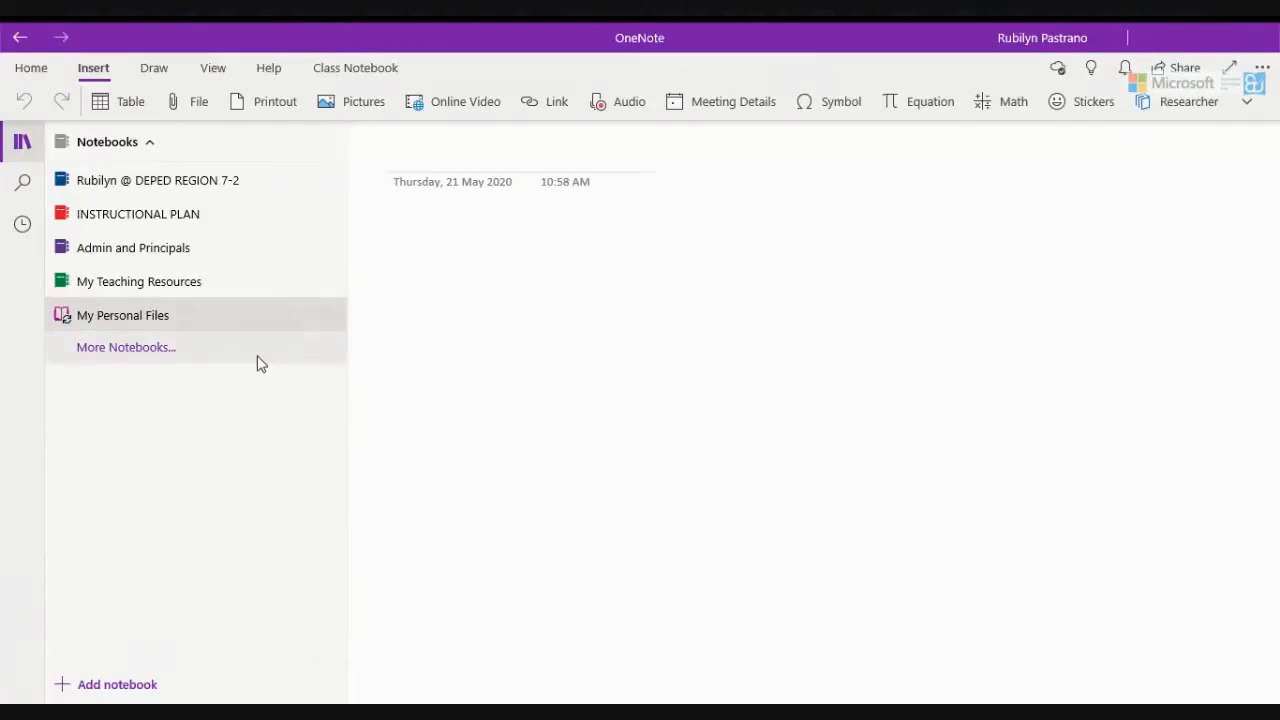
pyautogui.click(196, 289)
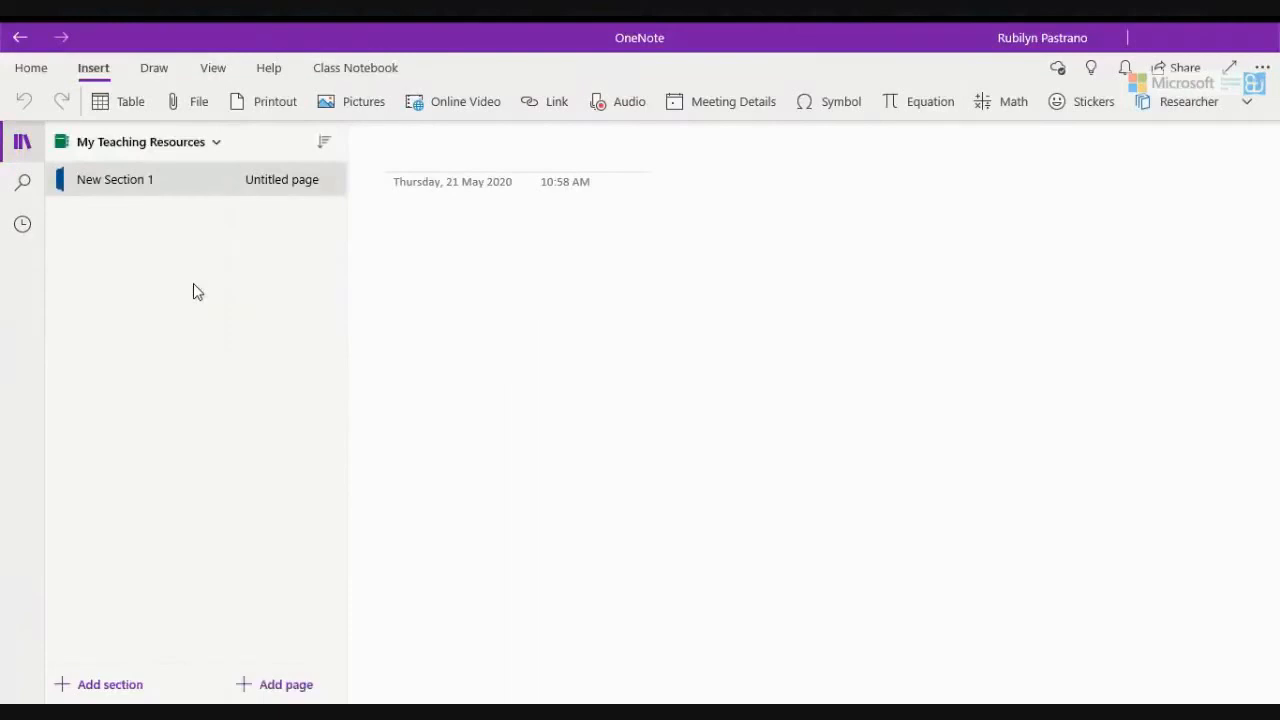
pyautogui.rightClick(140, 192)
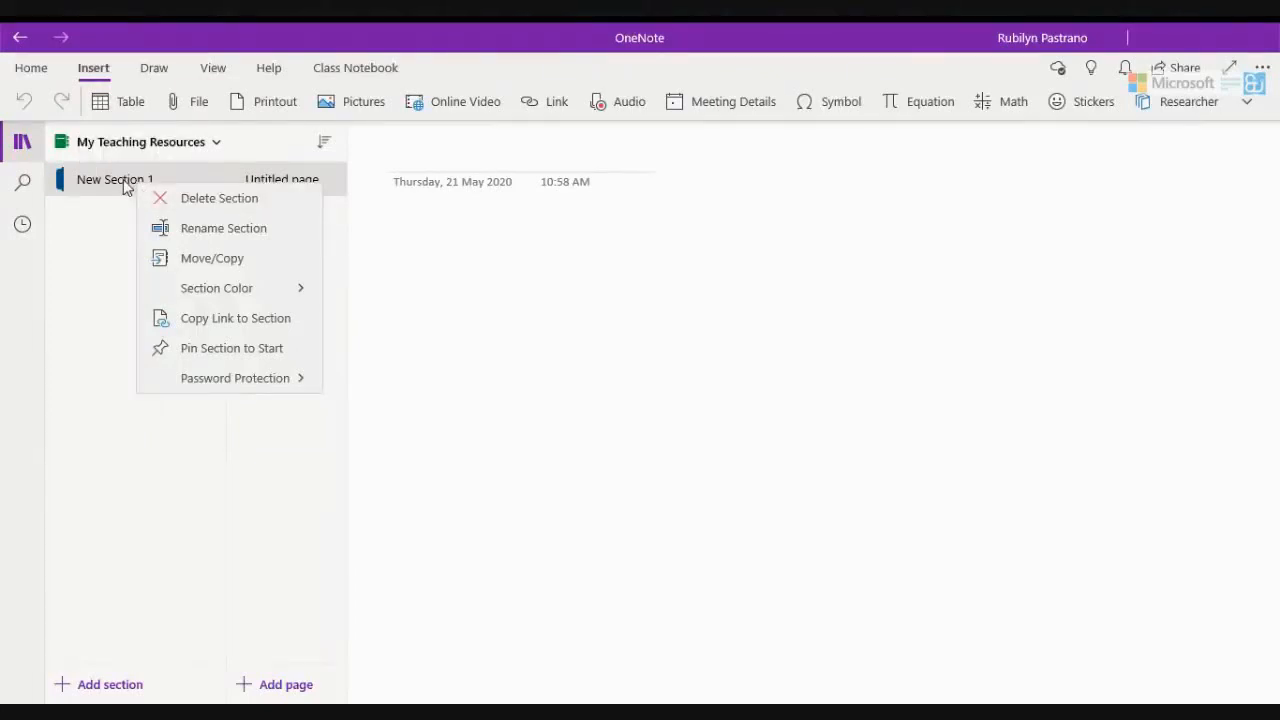
pyautogui.click(214, 229)
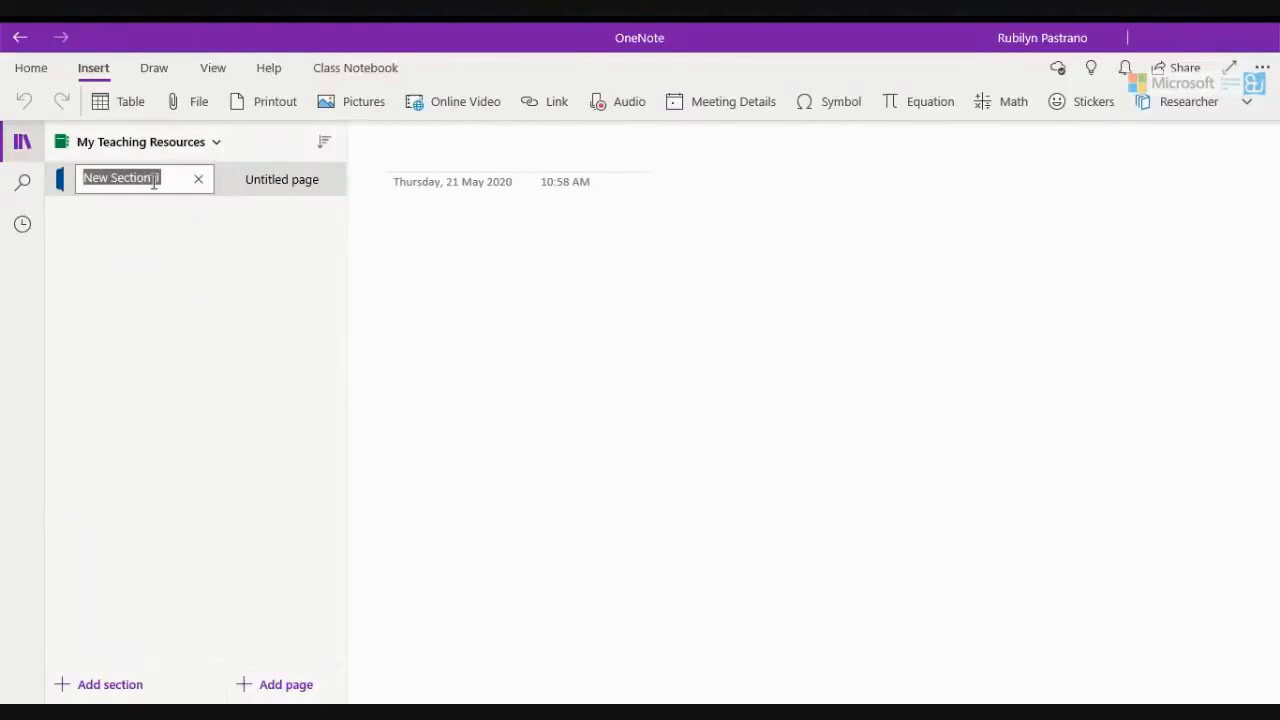
pyautogui.write('Science')
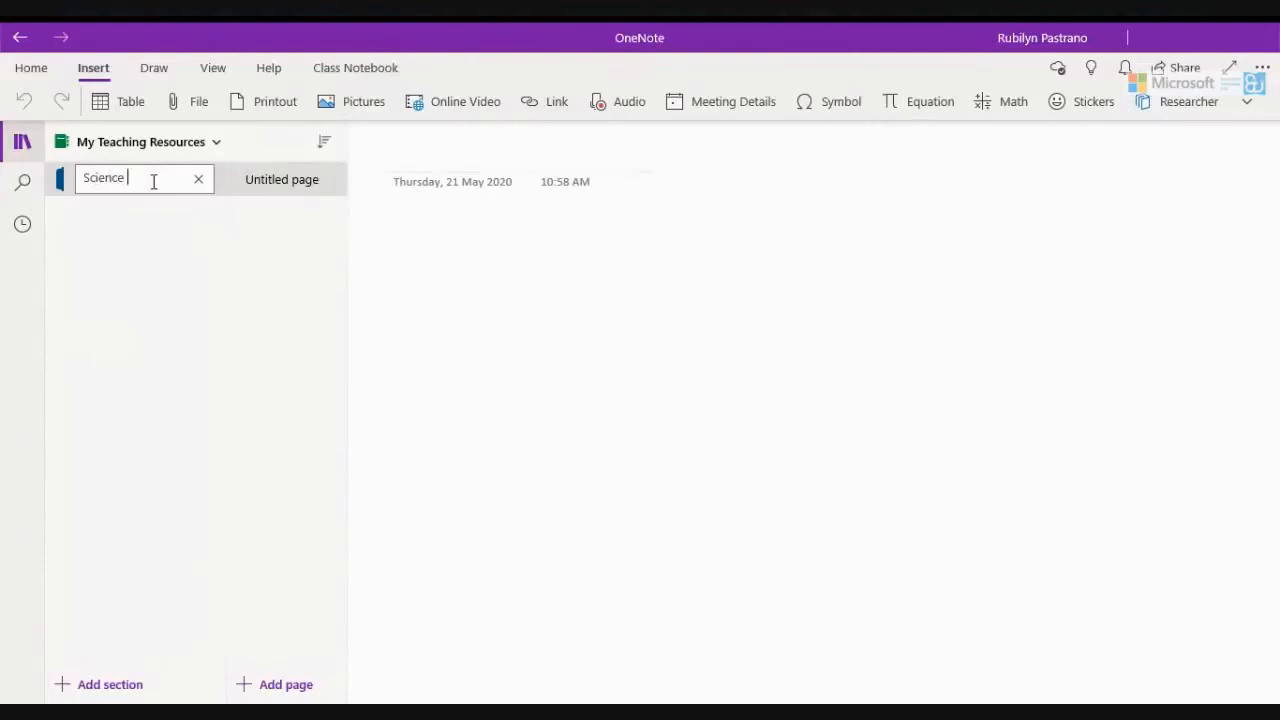
pyautogui.write(' 4')
pyautogui.press('Return')
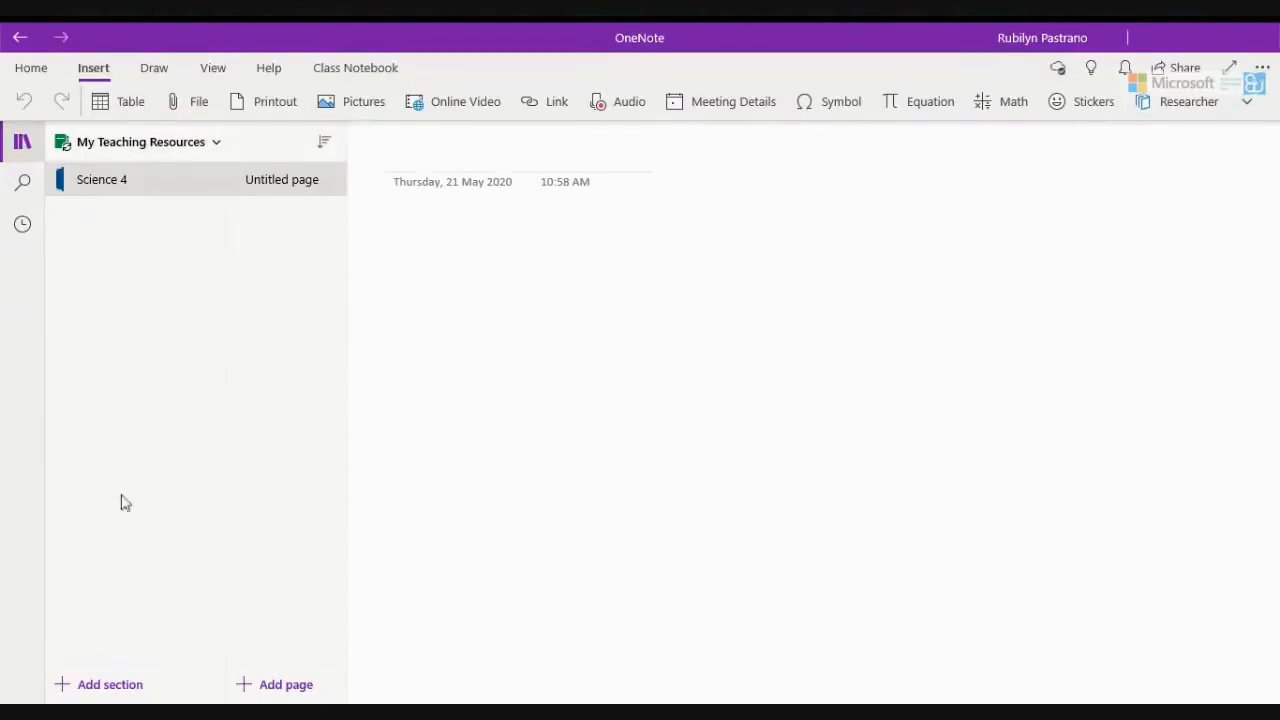
# Add two more sections to the My Teaching Resources notebook, named "Science 5" and "Science 6"
pyautogui.click(108, 688)
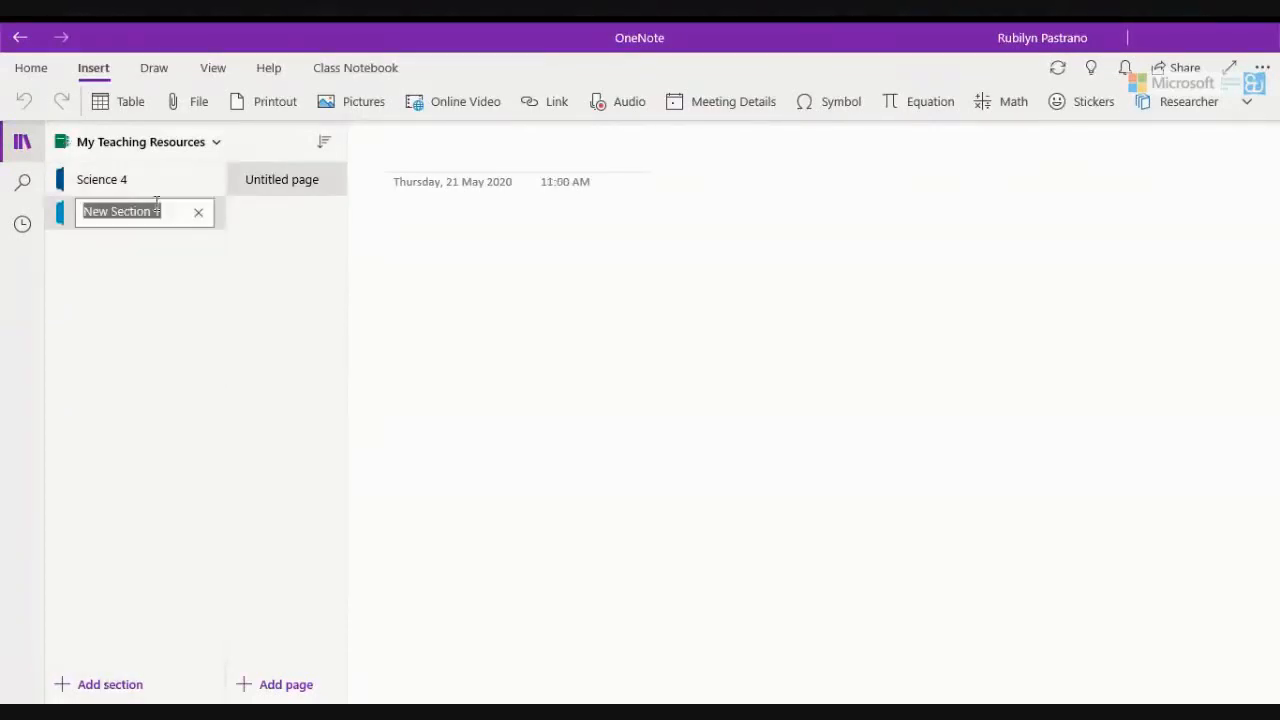
pyautogui.write('Scien')
pyautogui.write('5')
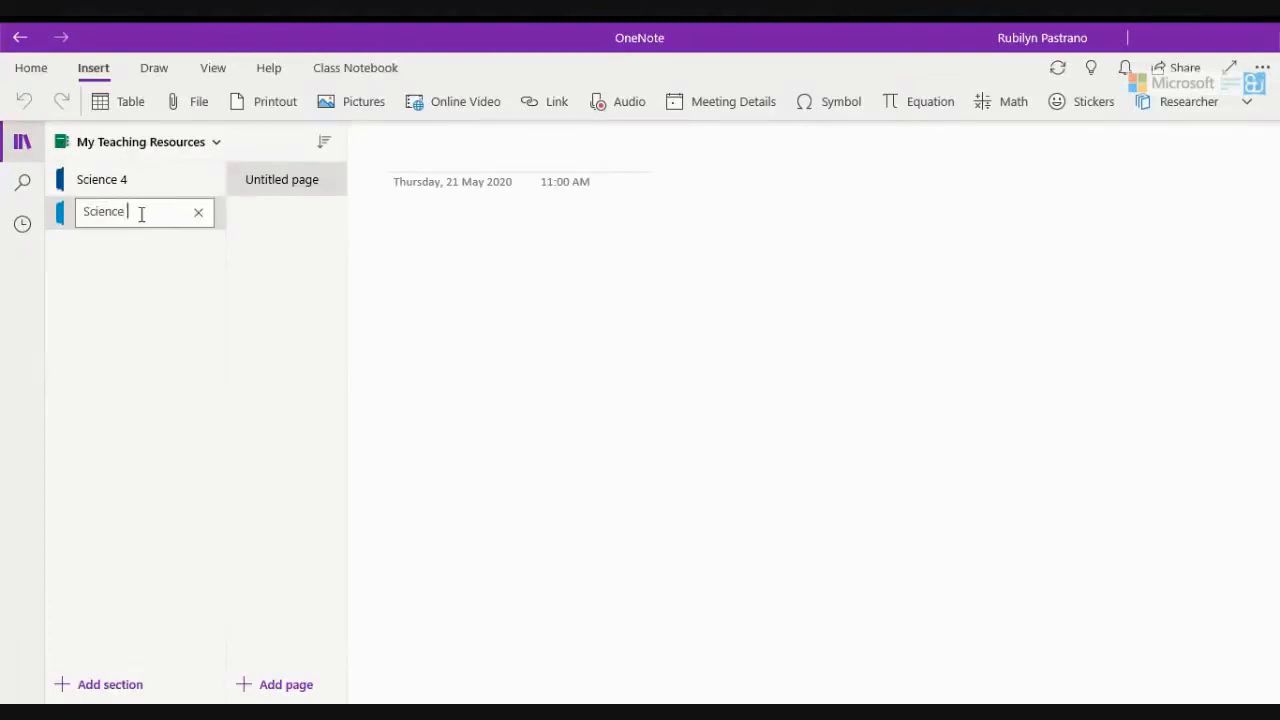
pyautogui.press('Return')
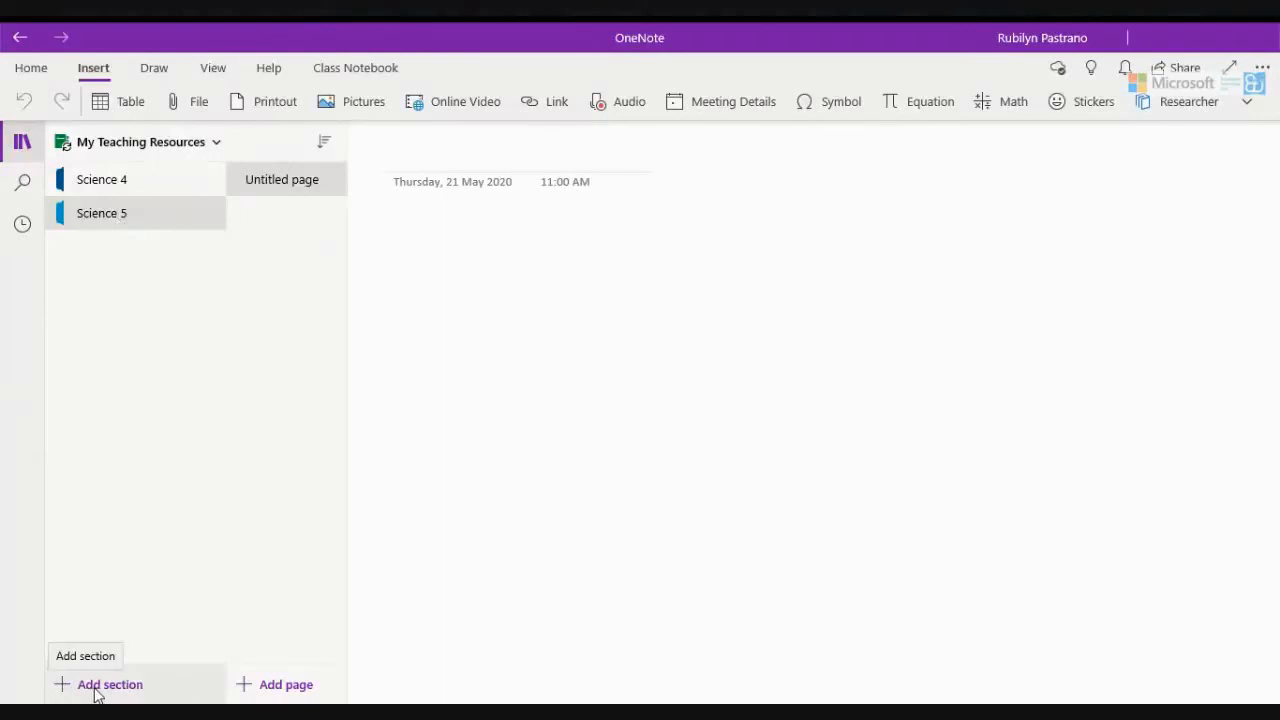
pyautogui.click(97, 690)
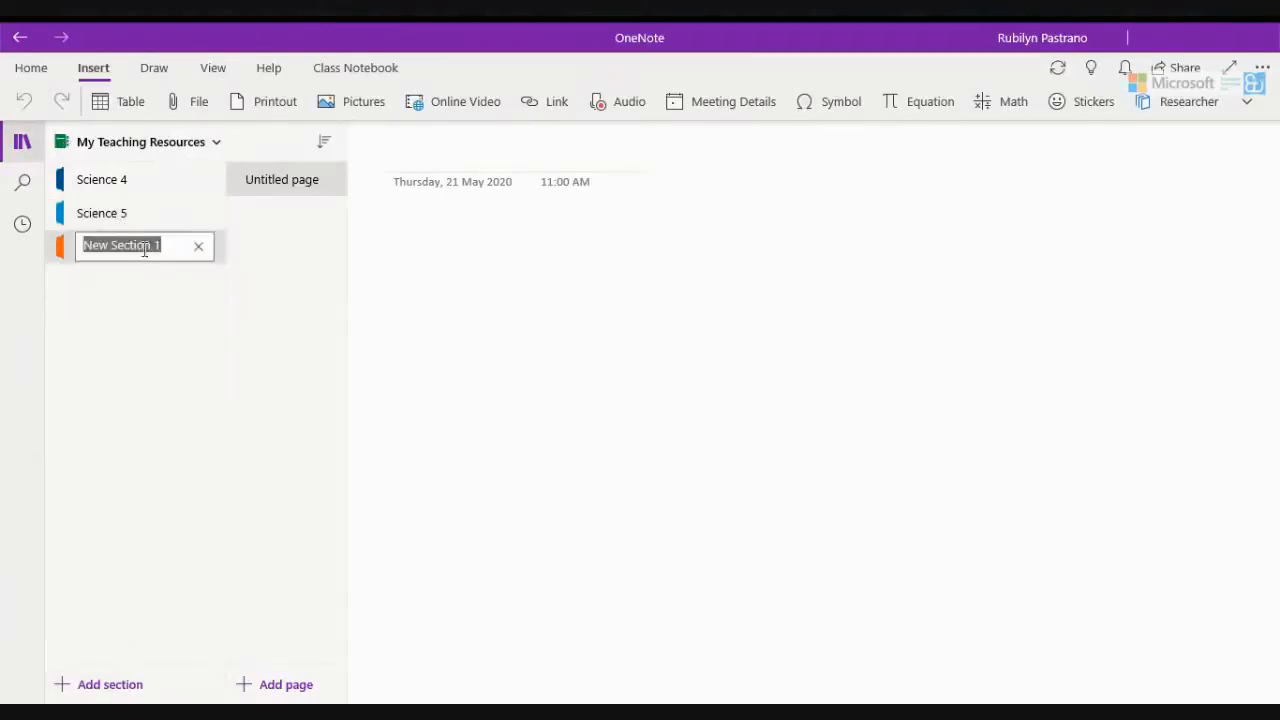
pyautogui.write('Science ')
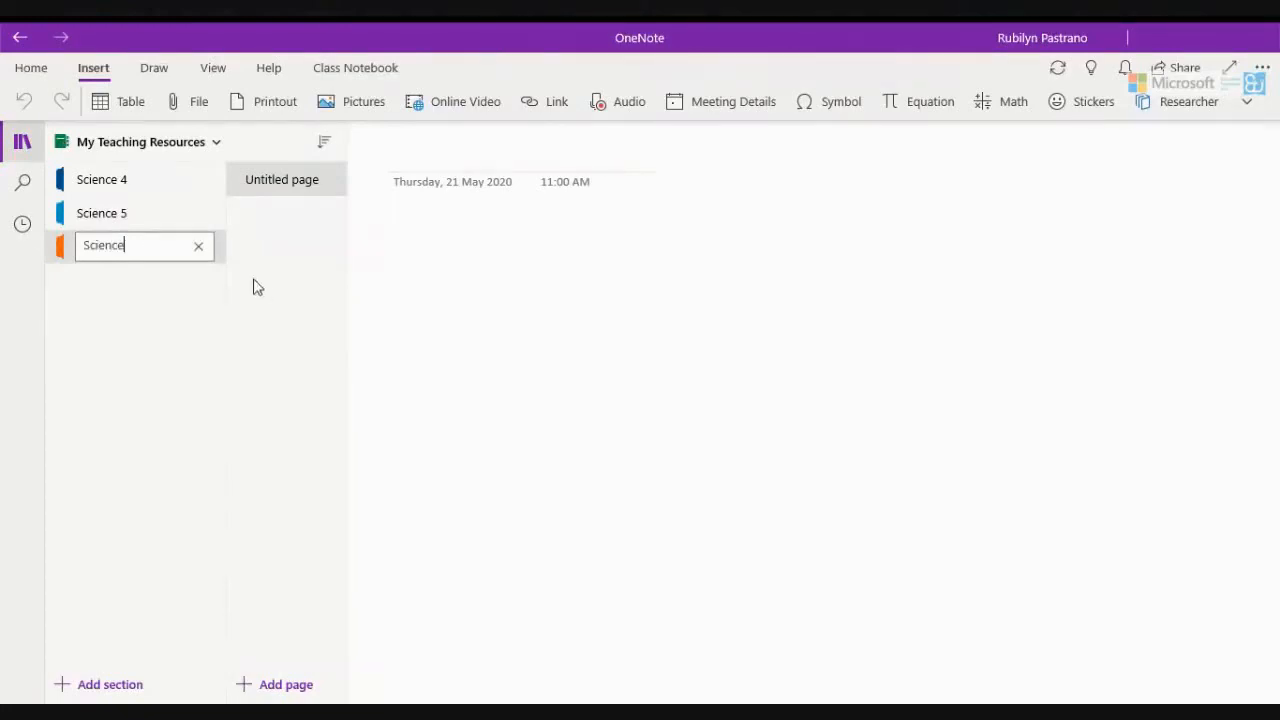
pyautogui.write('6')
pyautogui.press('Return')
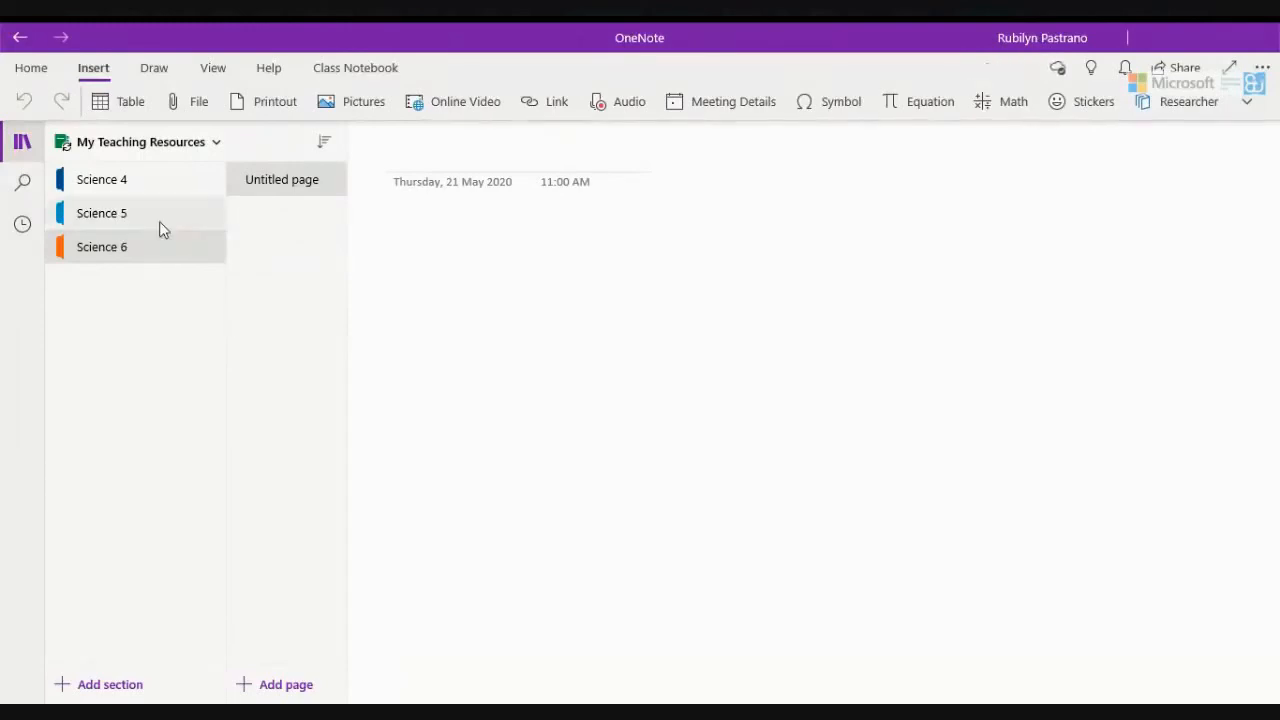
# Set the section color of Science 4, Science 5 and Science 6 to red
pyautogui.click(110, 189)
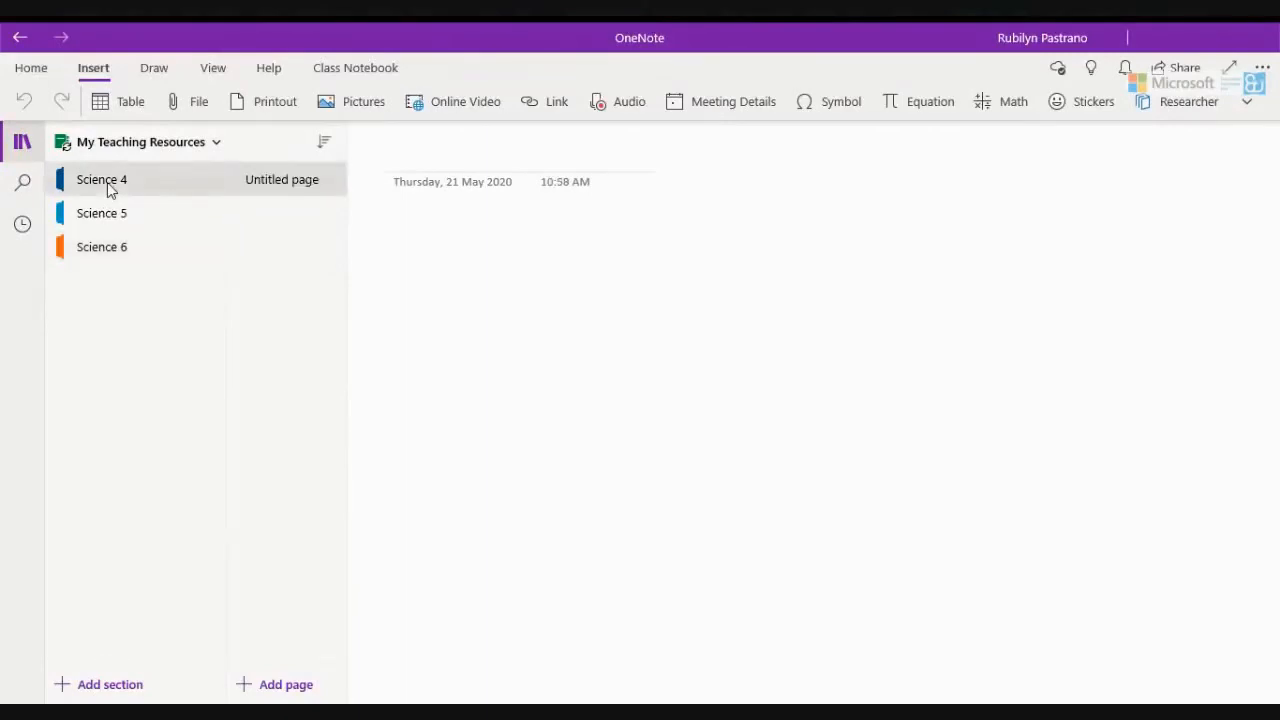
pyautogui.rightClick(110, 189)
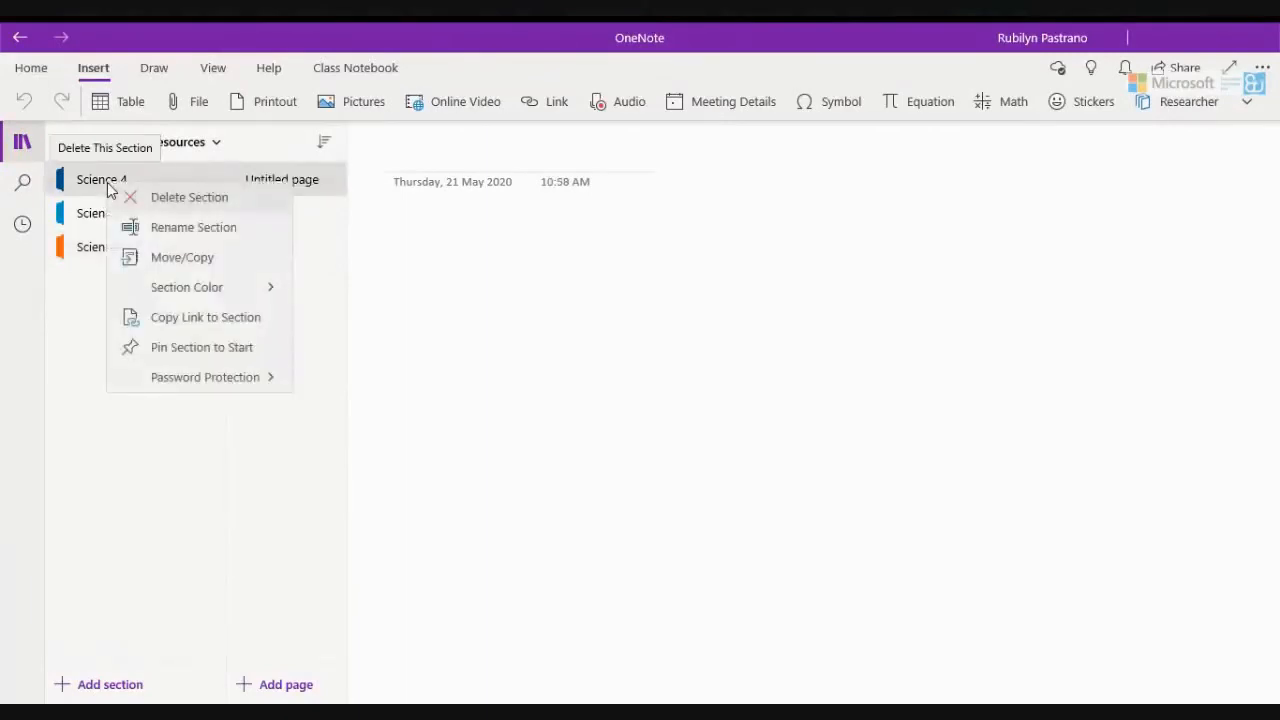
pyautogui.click(213, 298)
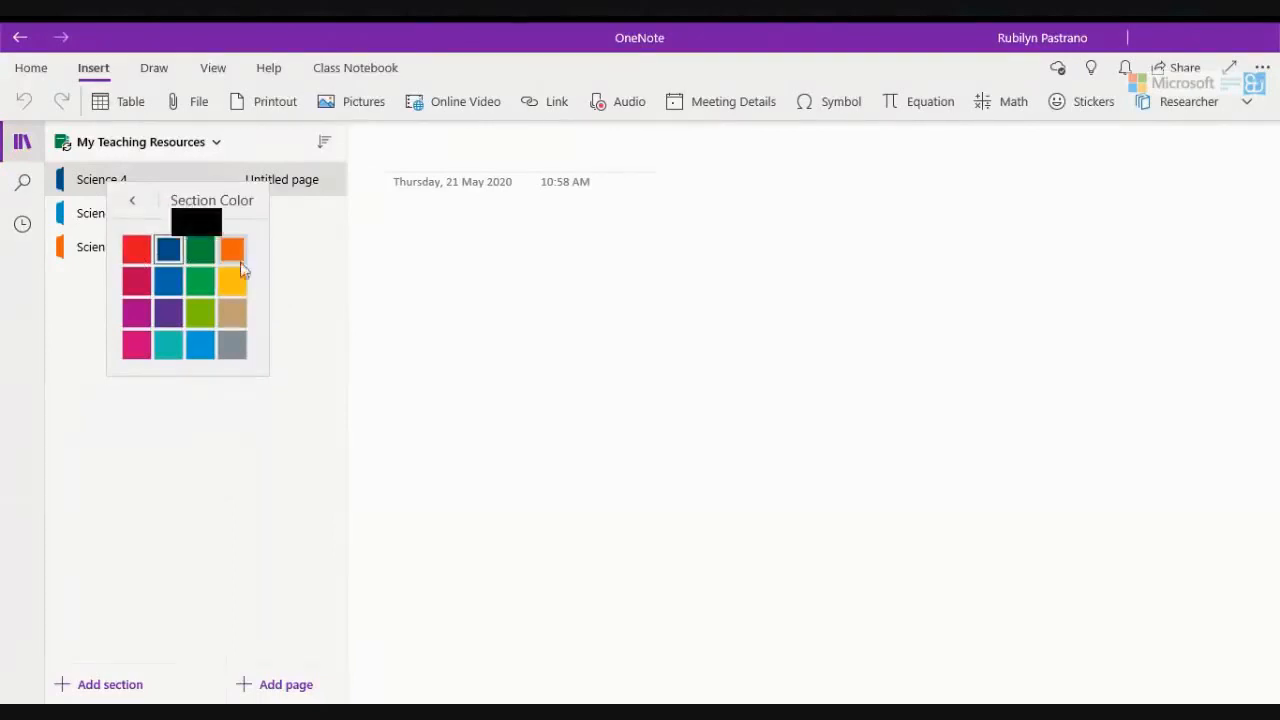
pyautogui.click(139, 253)
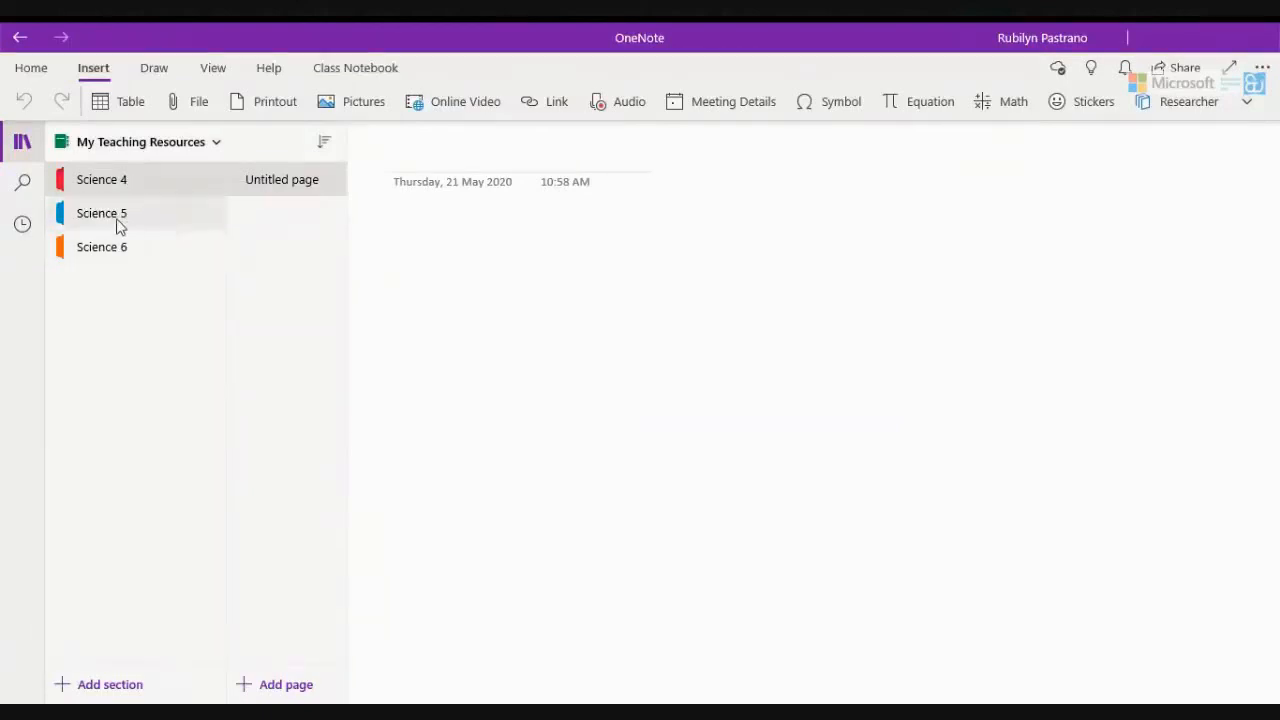
pyautogui.click(116, 224)
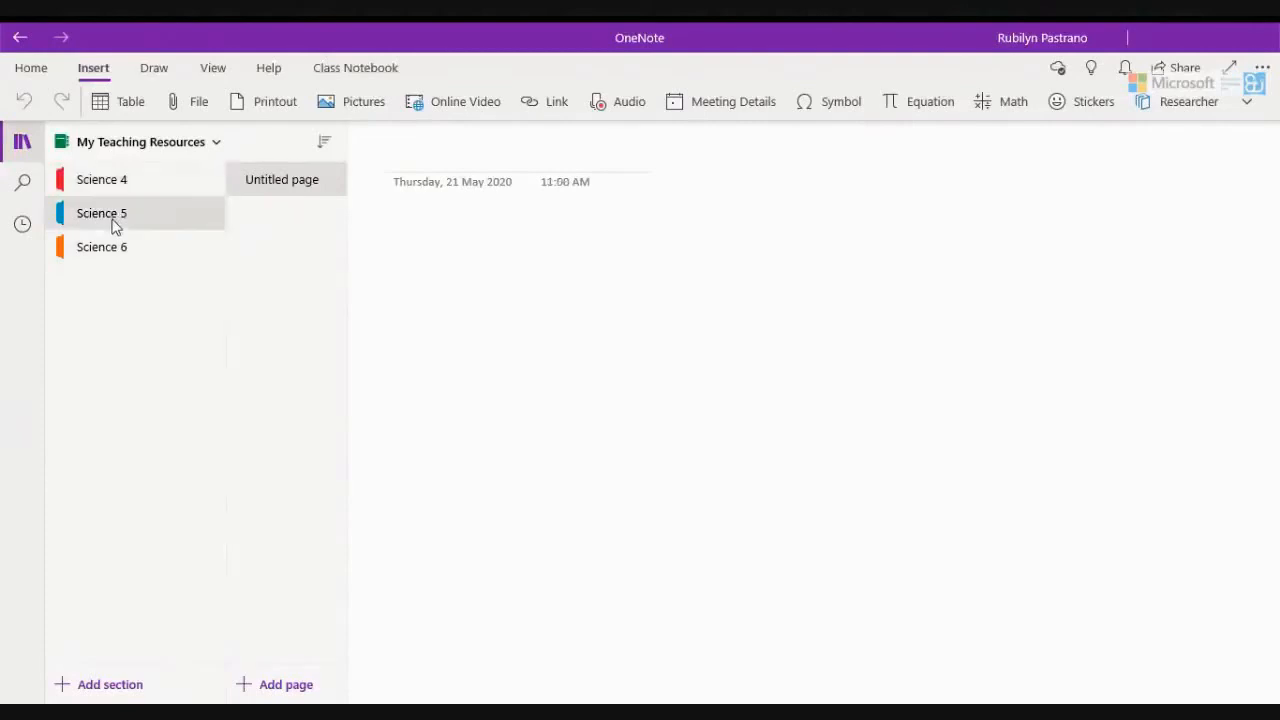
pyautogui.rightClick(114, 226)
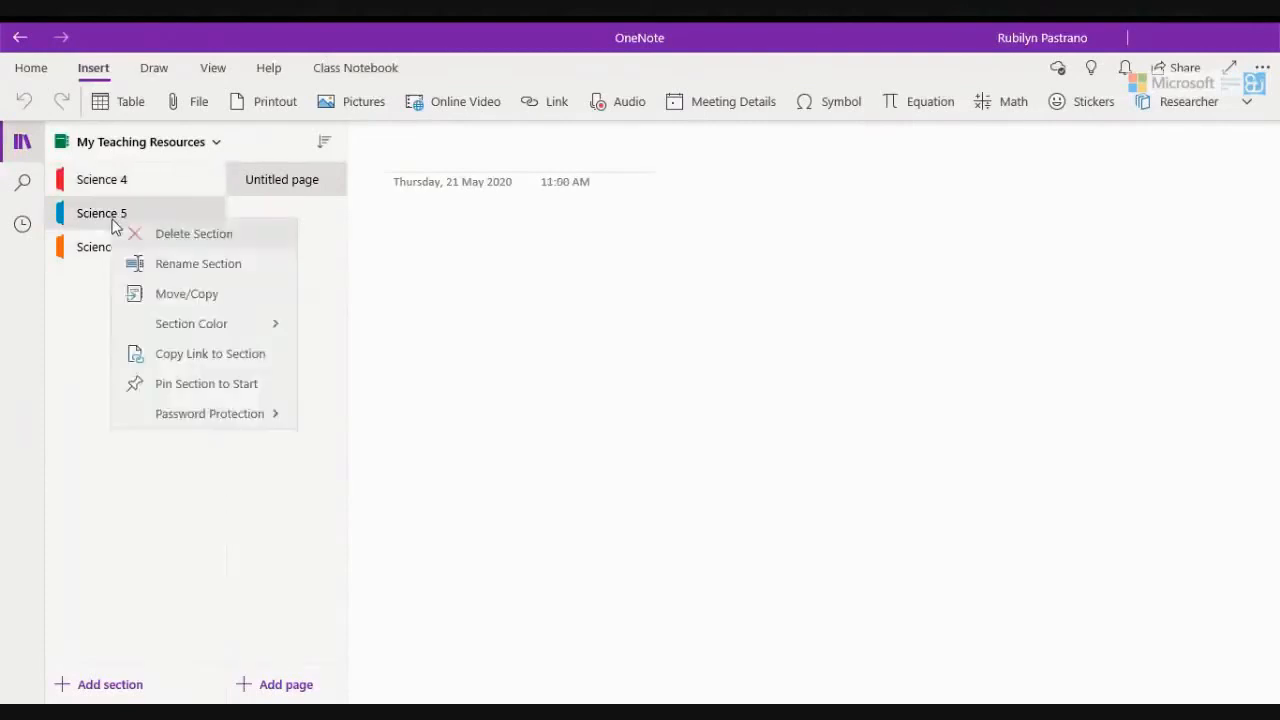
pyautogui.click(211, 322)
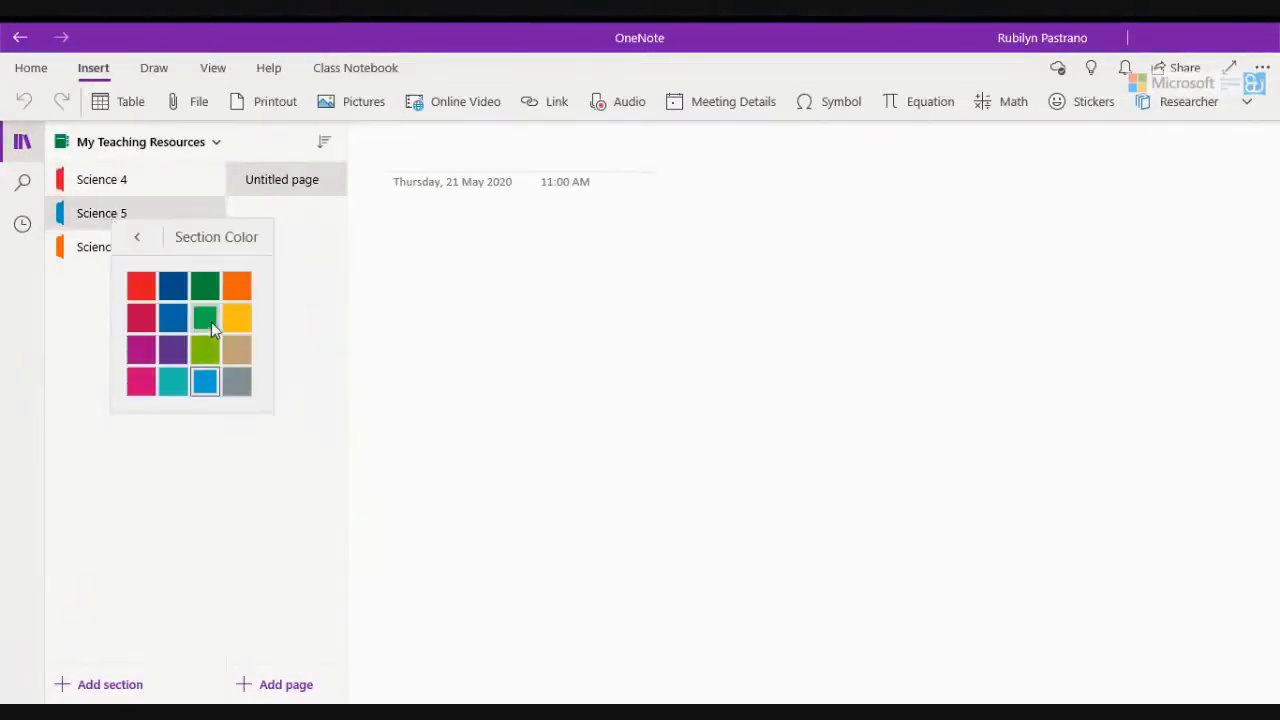
pyautogui.click(139, 285)
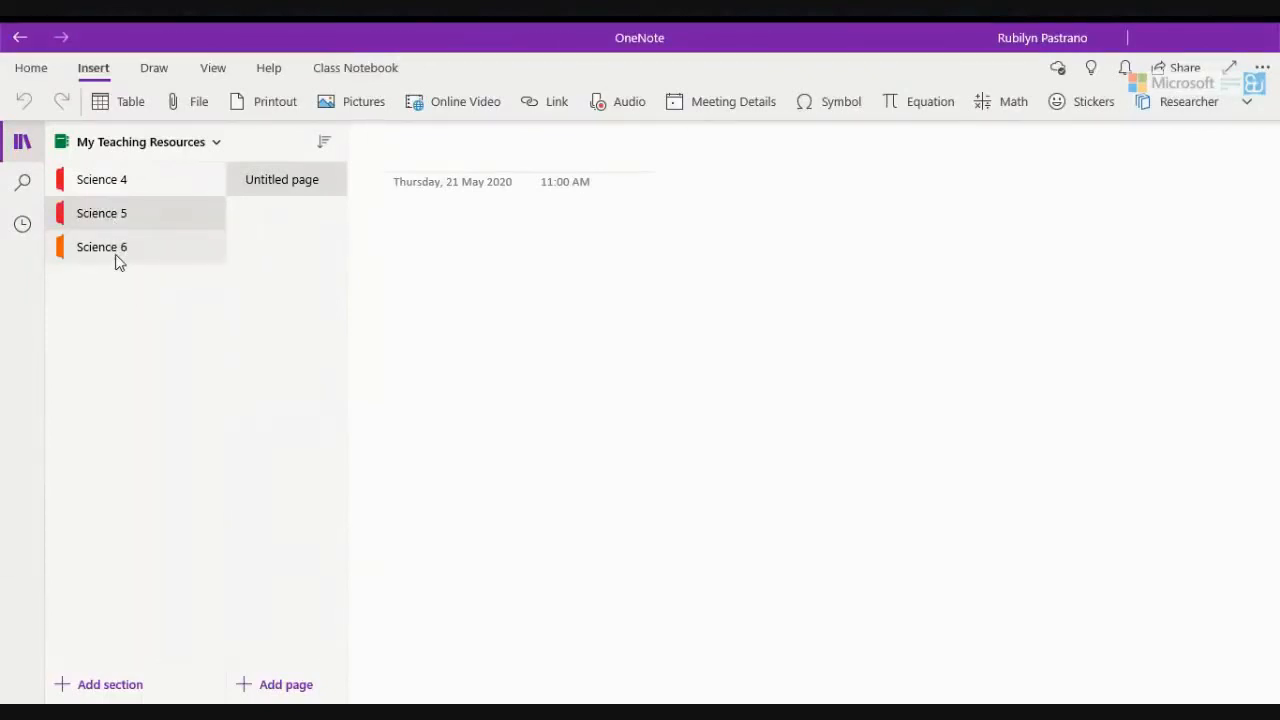
pyautogui.click(114, 256)
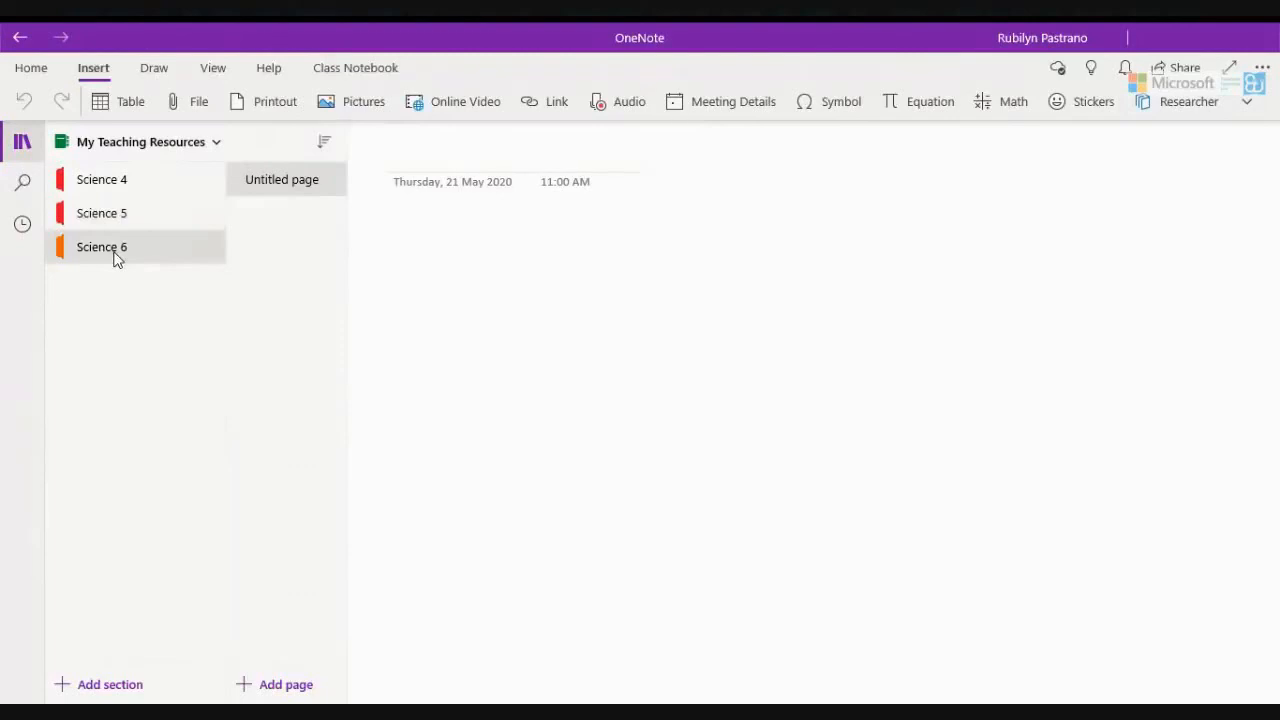
pyautogui.rightClick(114, 256)
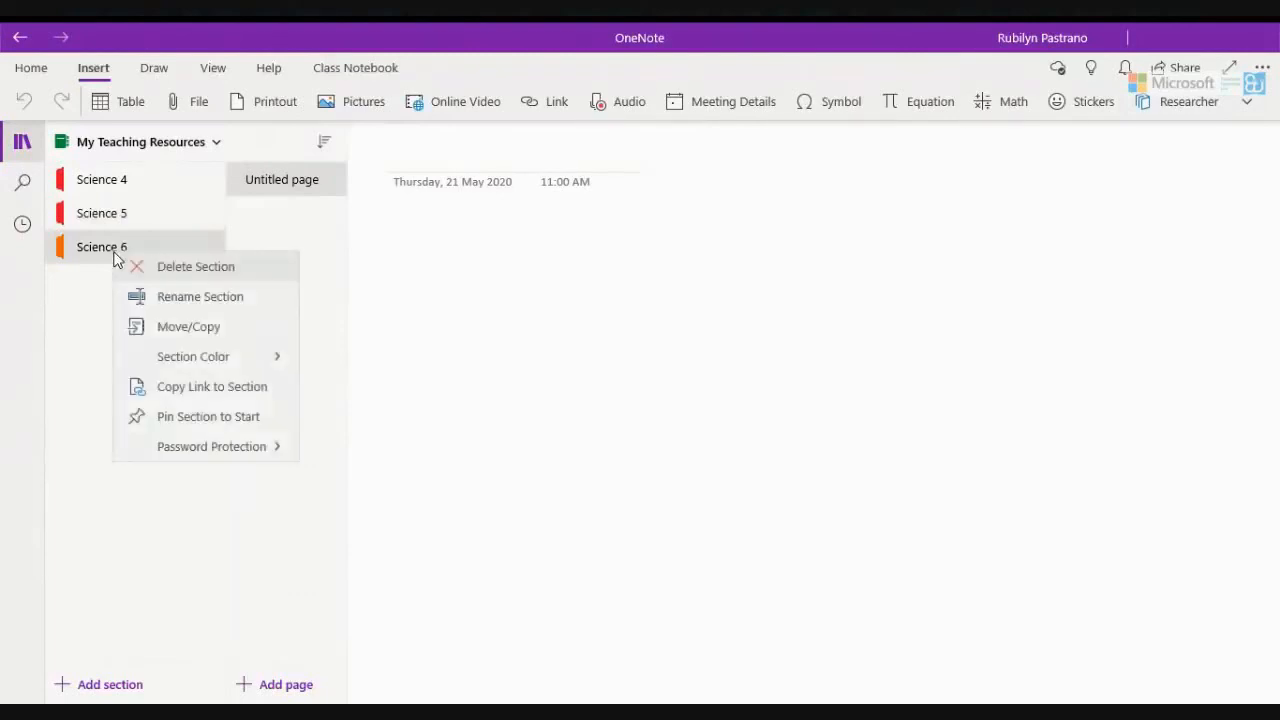
pyautogui.click(216, 361)
pyautogui.click(145, 322)
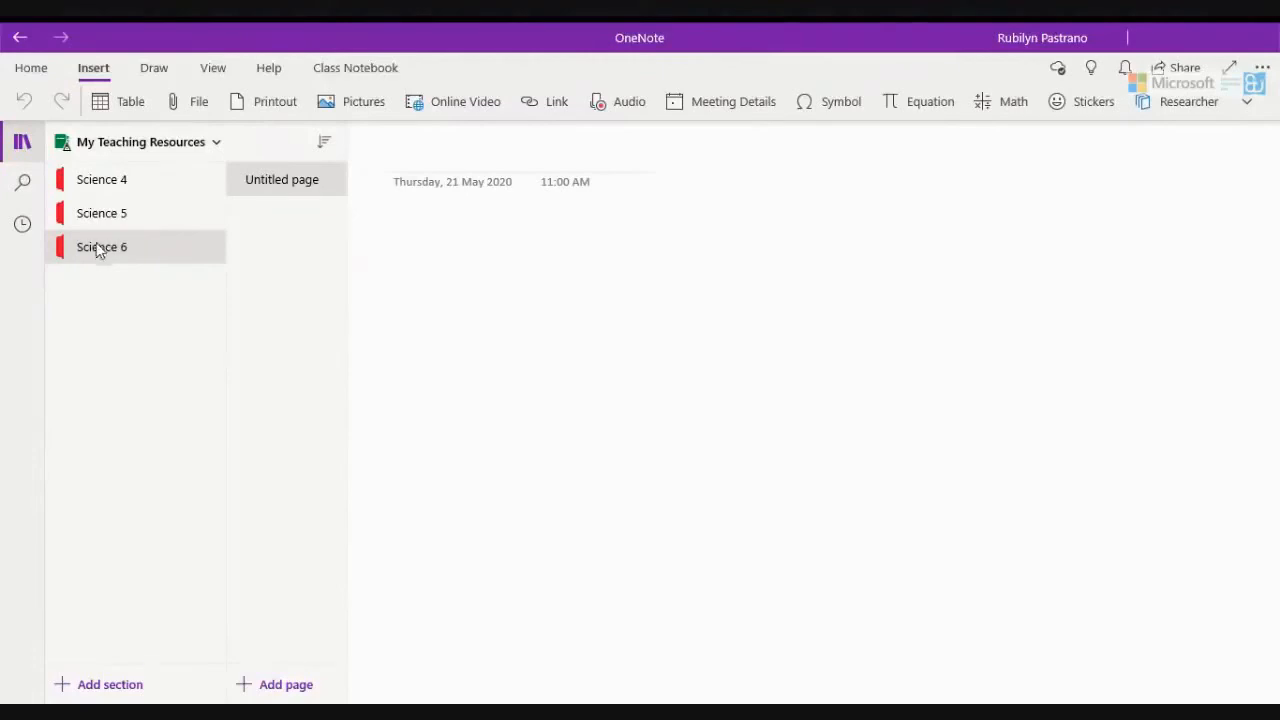
# Move the Science 6 section above Science 4 and return it to its place below Science 5
pyautogui.moveTo(97, 251); pyautogui.dragTo(103, 183)
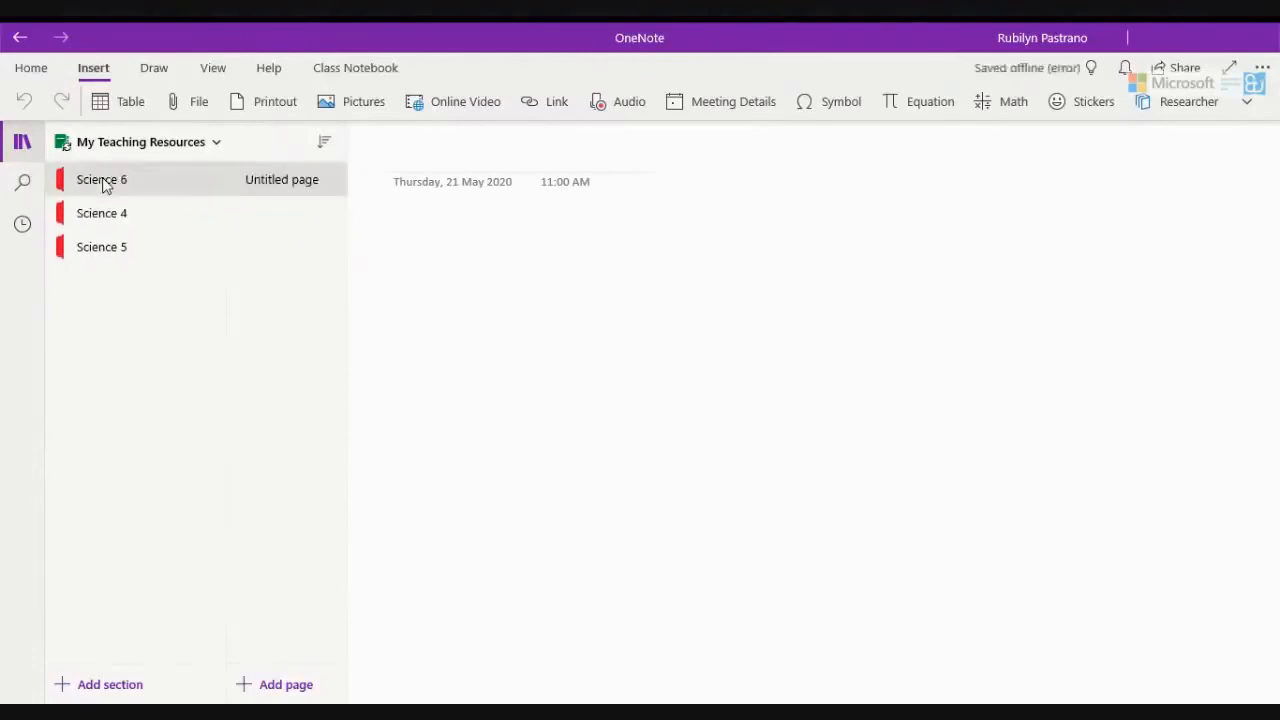
pyautogui.moveTo(104, 251)
pyautogui.mouseDown()
pyautogui.moveTo(106, 220)
pyautogui.moveTo(129, 214)
pyautogui.moveTo(120, 226)
pyautogui.moveTo(114, 209)
pyautogui.moveTo(109, 237)
pyautogui.moveTo(137, 211)
pyautogui.moveTo(116, 272)
pyautogui.mouseUp()
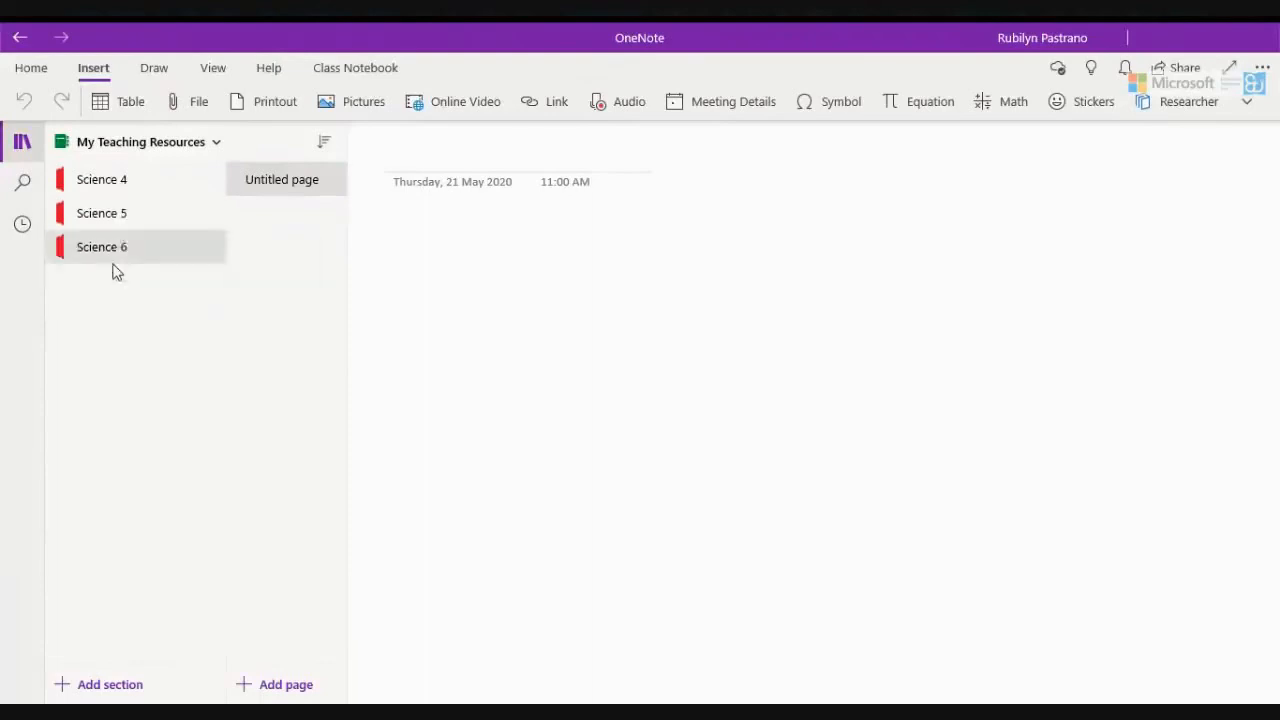
# Reorder the notebook's sections to run Science 6, Science 5, Science 4
pyautogui.moveTo(117, 211); pyautogui.dragTo(114, 279)
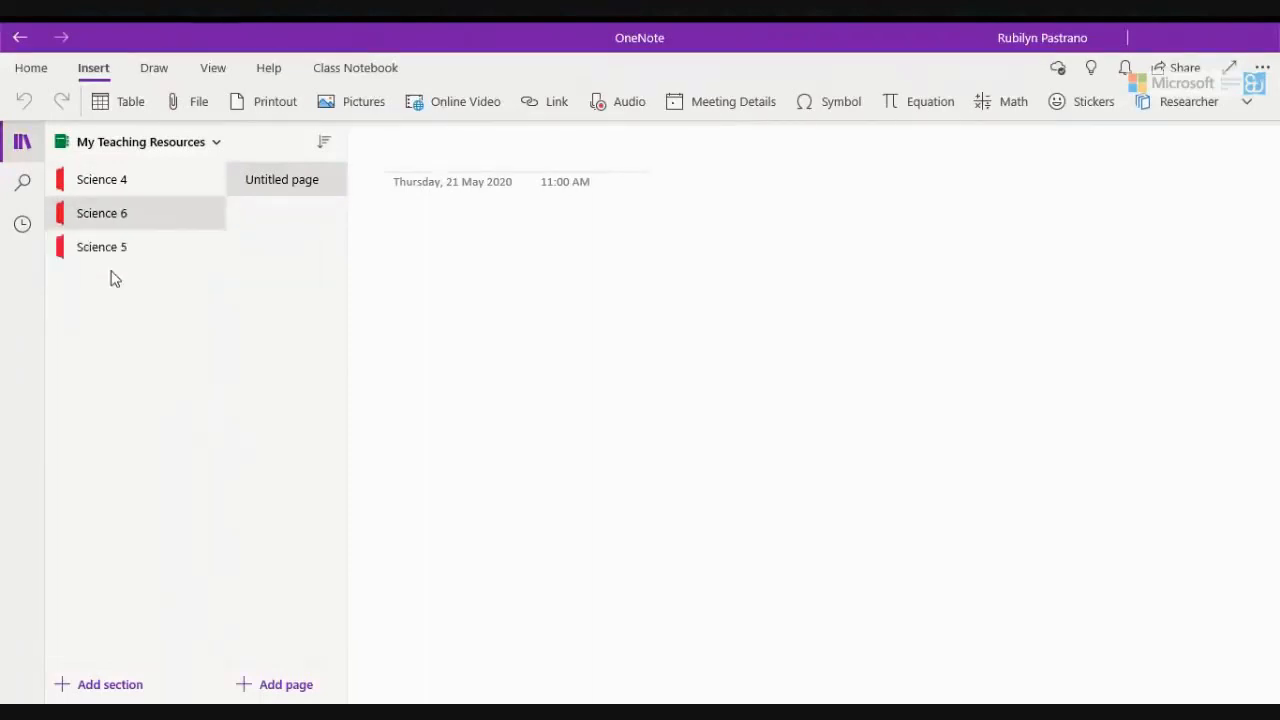
pyautogui.moveTo(120, 194); pyautogui.dragTo(133, 246)
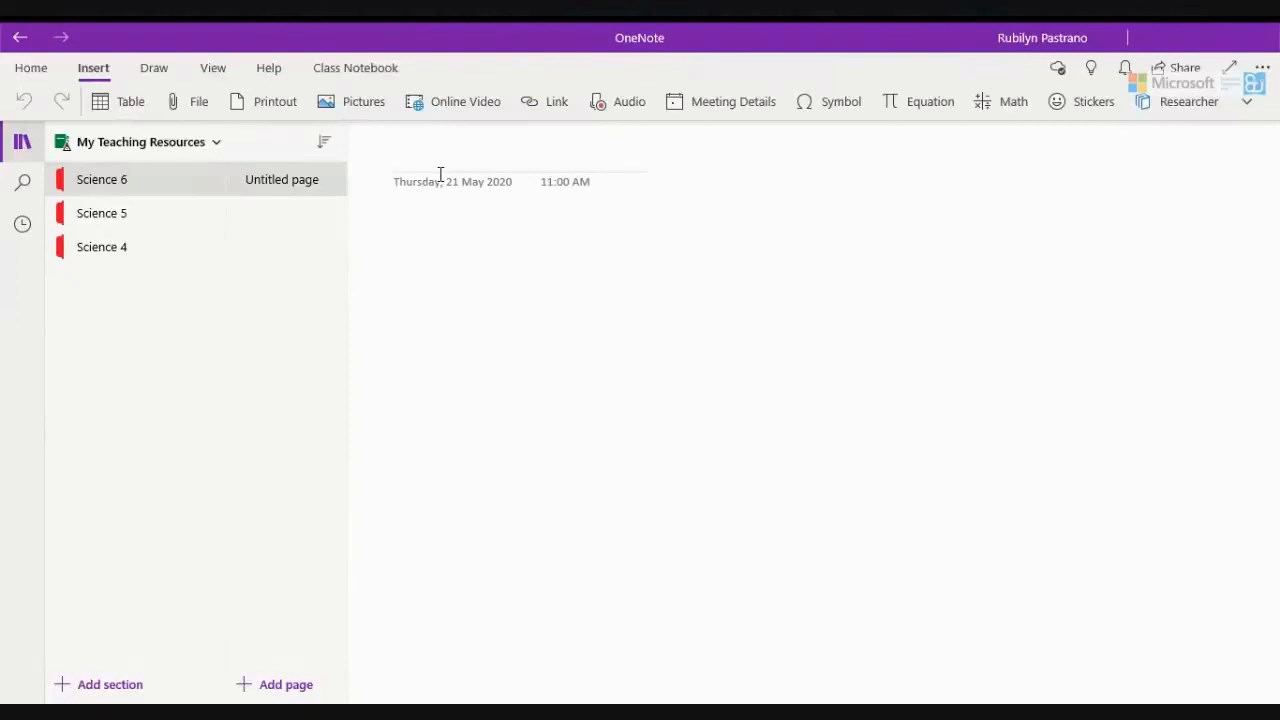
# Title the untitled Science 6 page "Lesson Plan" and add a second page titled "PowerPoint Presentations"
pyautogui.write('Lesson Plan')
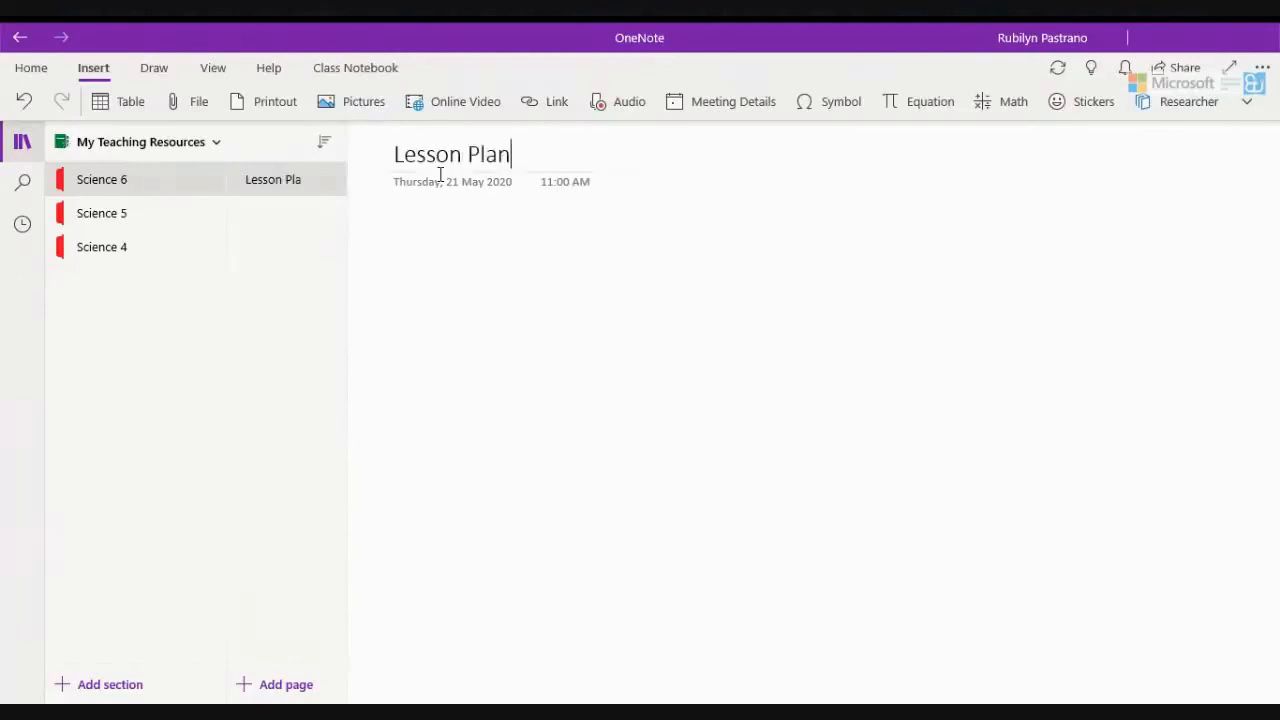
pyautogui.click(490, 214)
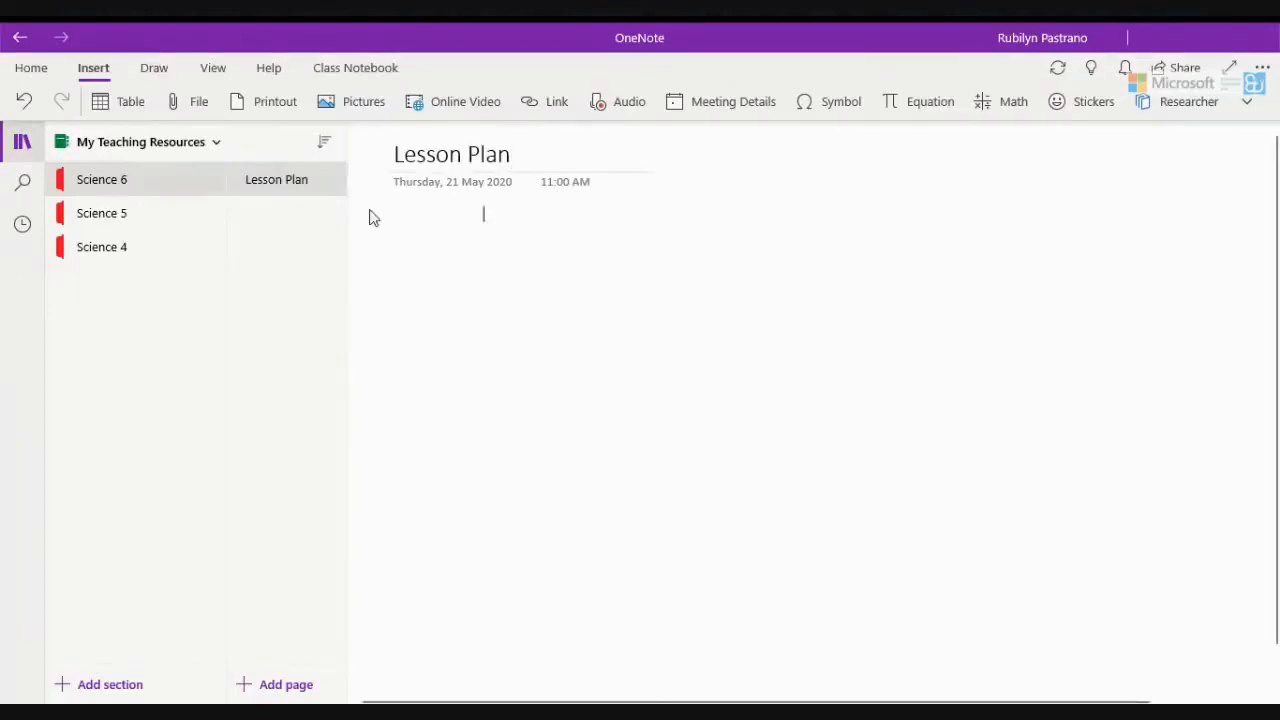
pyautogui.click(297, 689)
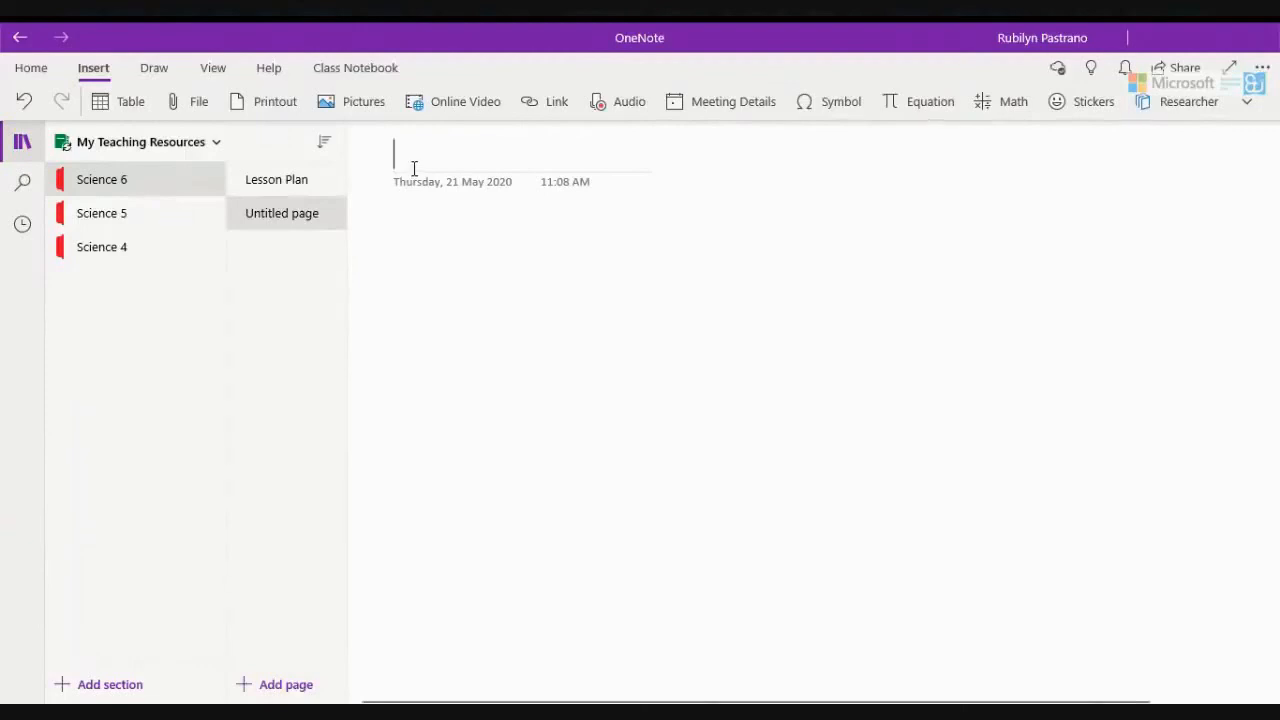
pyautogui.write('Popwer')
pyautogui.press('BackSpace')
pyautogui.press('BackSpace')
pyautogui.press('BackSpace')
pyautogui.press('BackSpace')
pyautogui.write('wer')
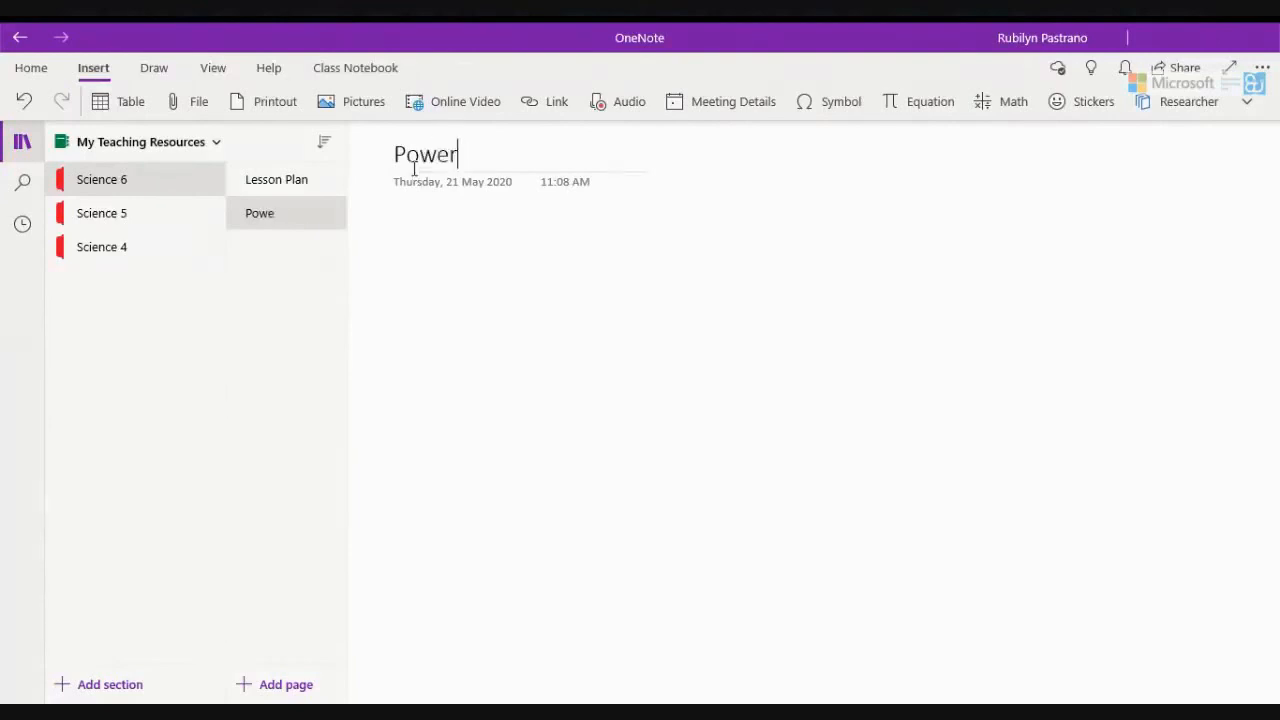
pyautogui.write('Point Presentations')
pyautogui.press('Return')
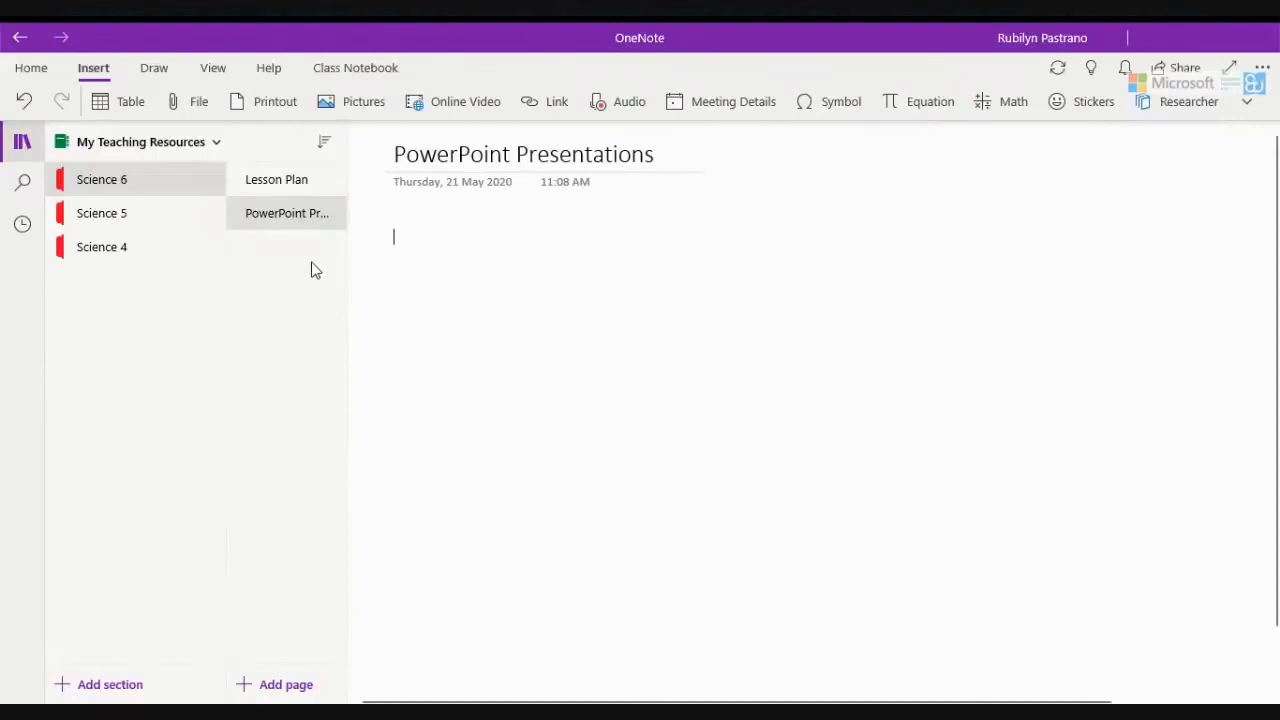
# Go back to the Lesson Plan page in Science 6 and examine its page options
pyautogui.rightClick(298, 191)
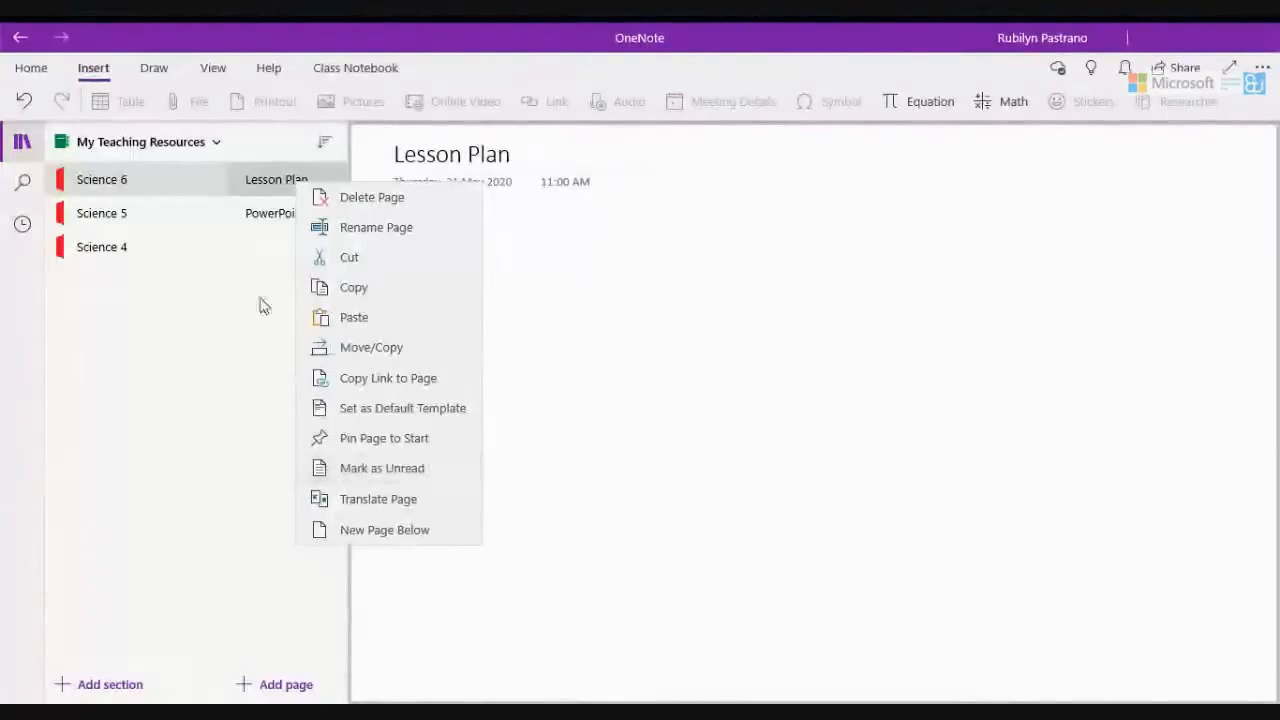
pyautogui.click(277, 190)
pyautogui.moveTo(280, 222); pyautogui.dragTo(287, 179)
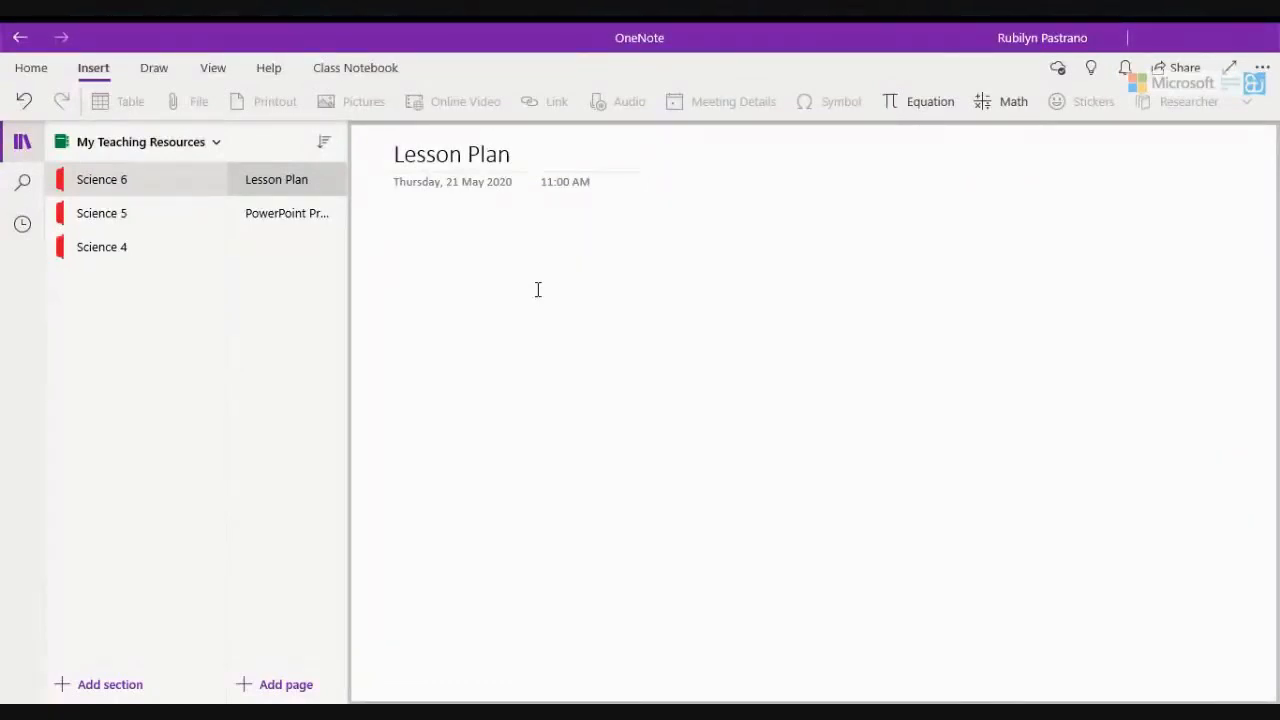
pyautogui.click(484, 264)
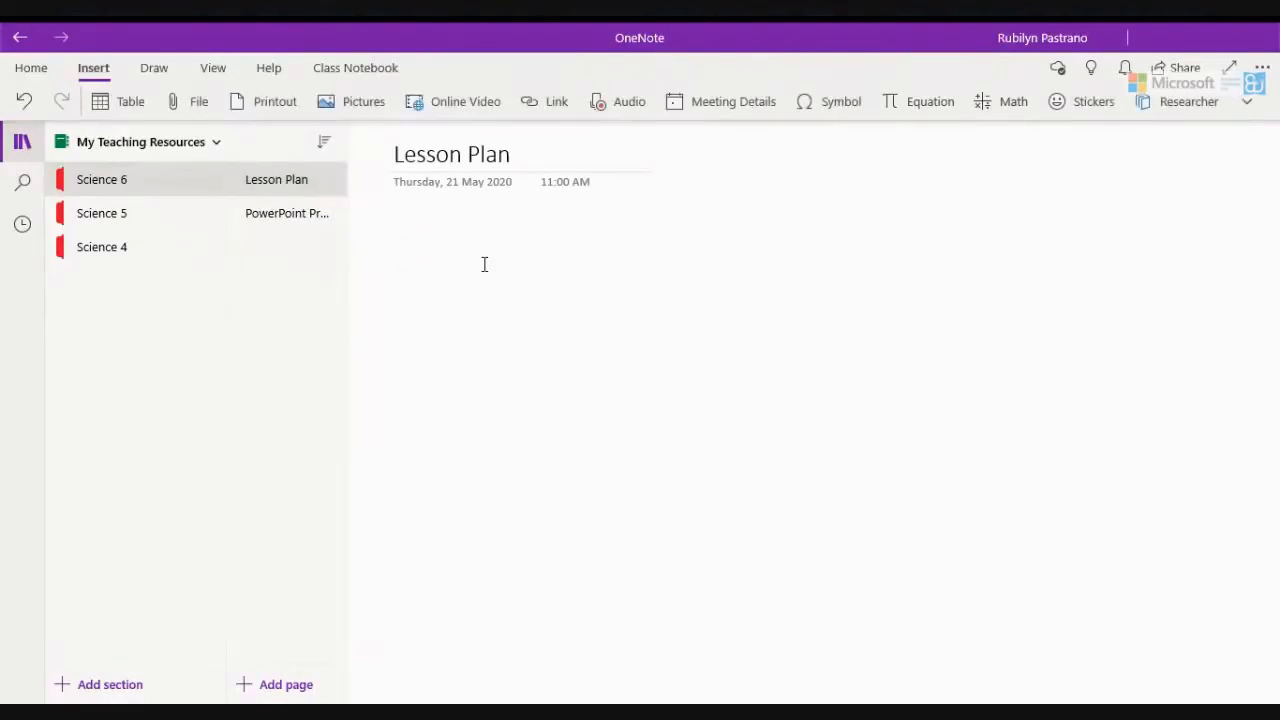
# Add a page below Lesson Plan in Science 6 and dictate "Homework" as its title
pyautogui.click(297, 686)
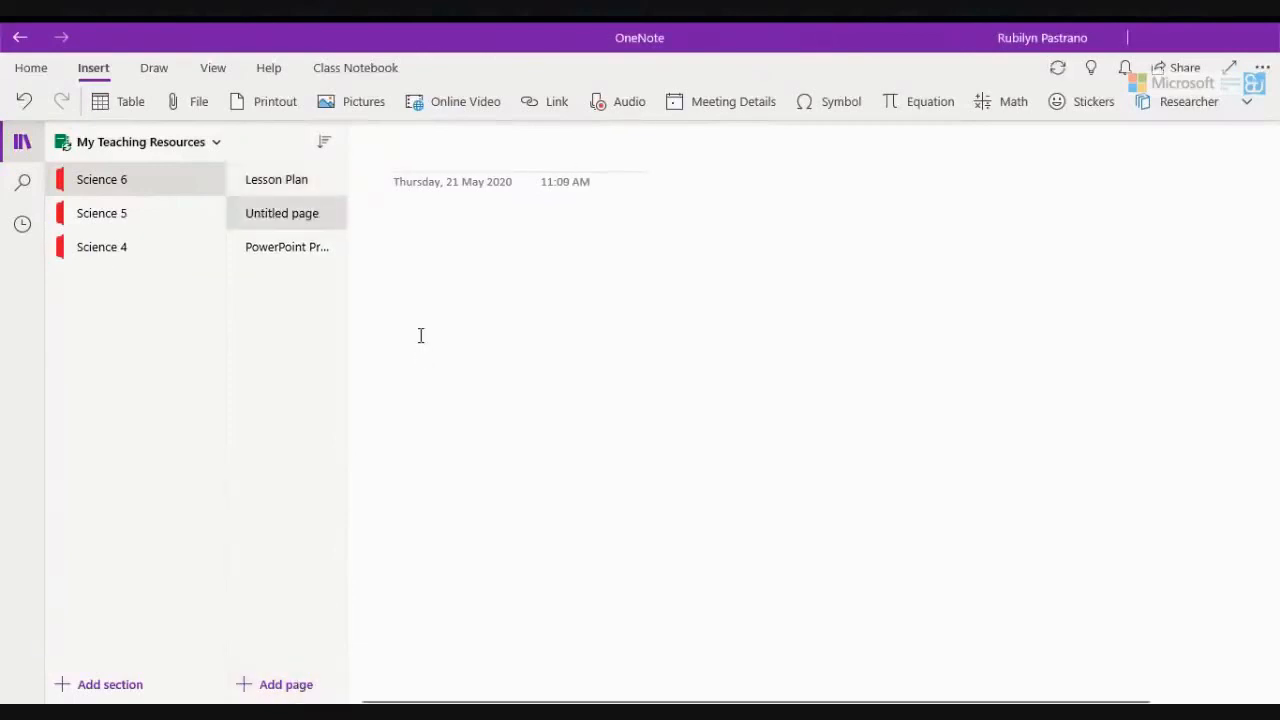
pyautogui.click(29, 70)
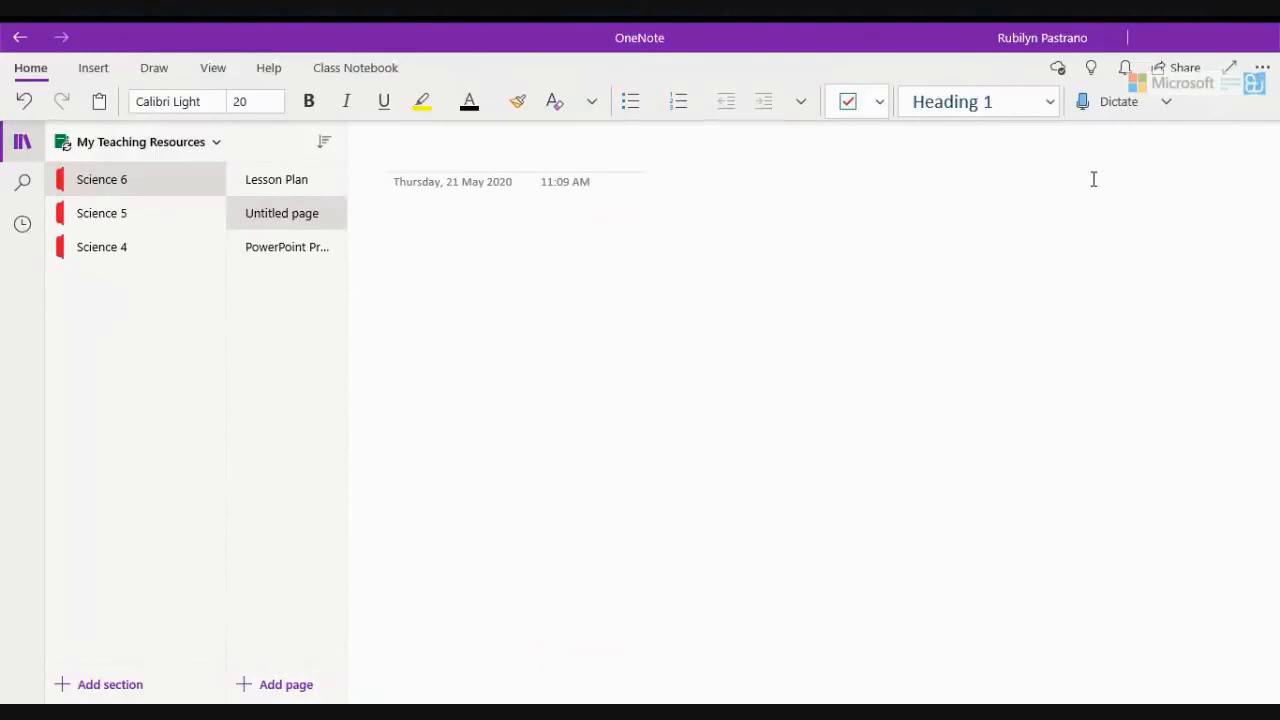
pyautogui.click(1100, 104)
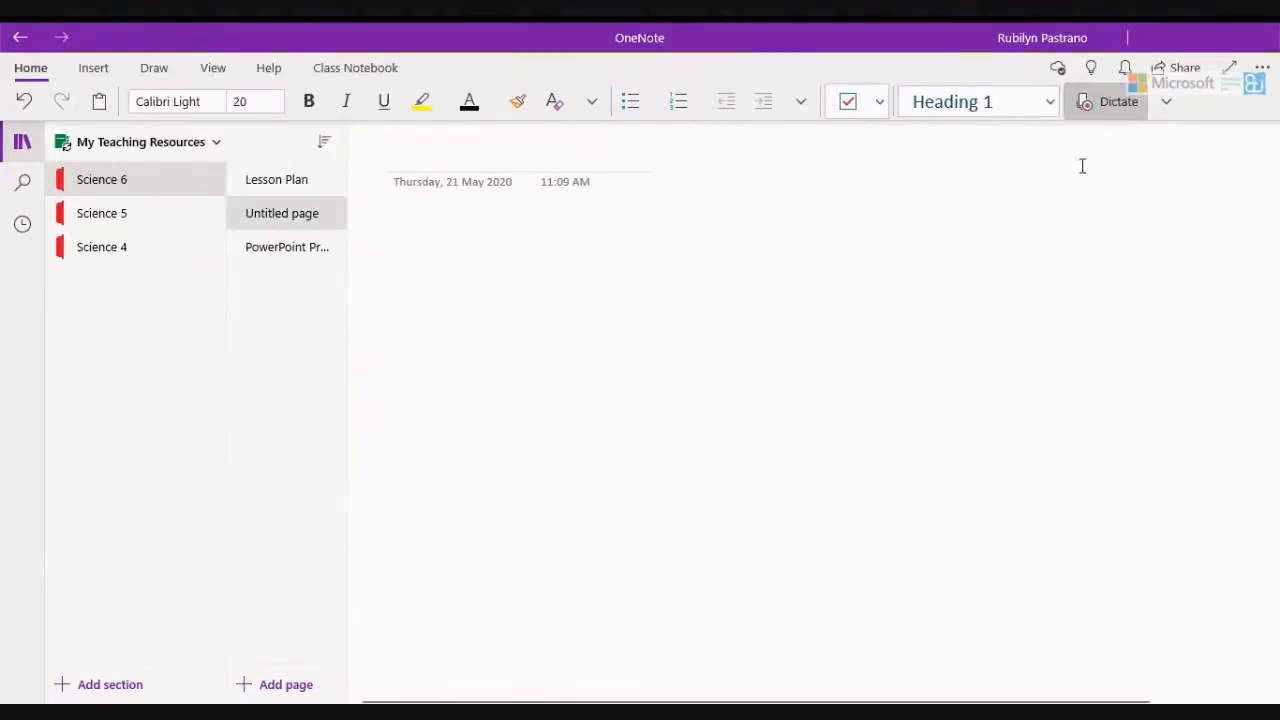
pyautogui.click(1116, 107)
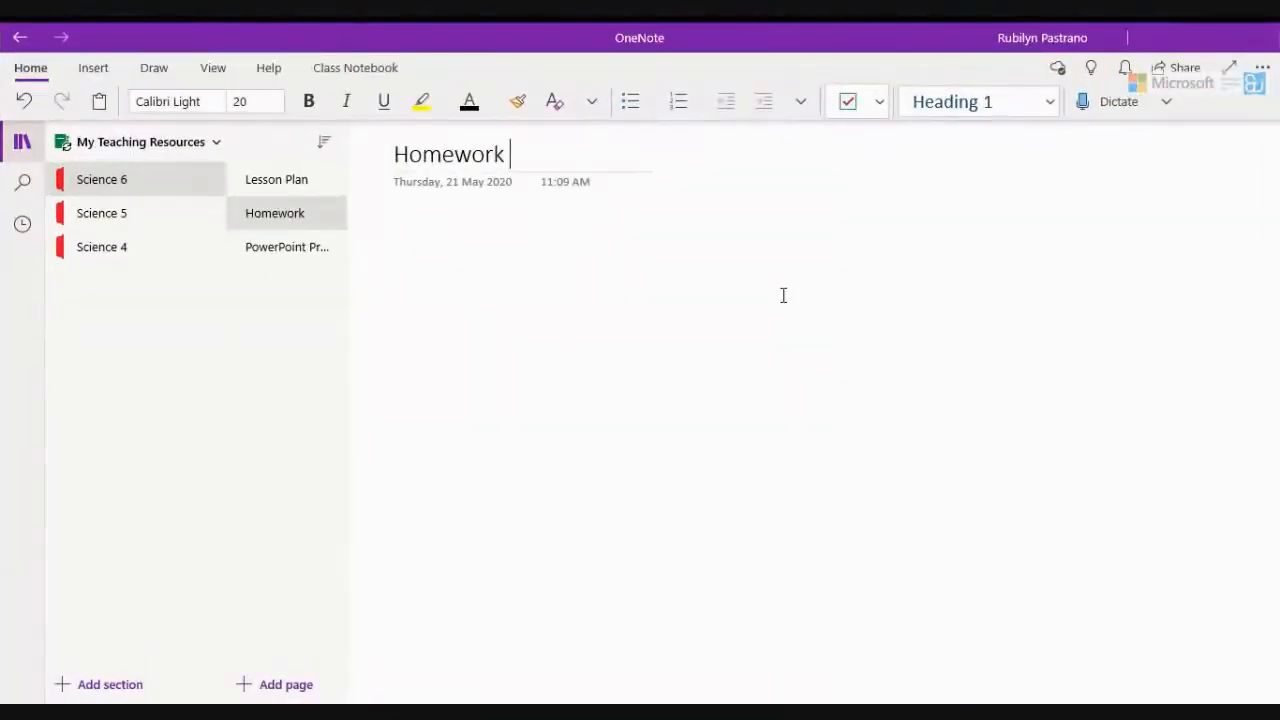
# Review the dictation languages and dictate "With the use of PowerPoint presentation make a research on circulatory system." in the Homework page's body
pyautogui.click(1163, 104)
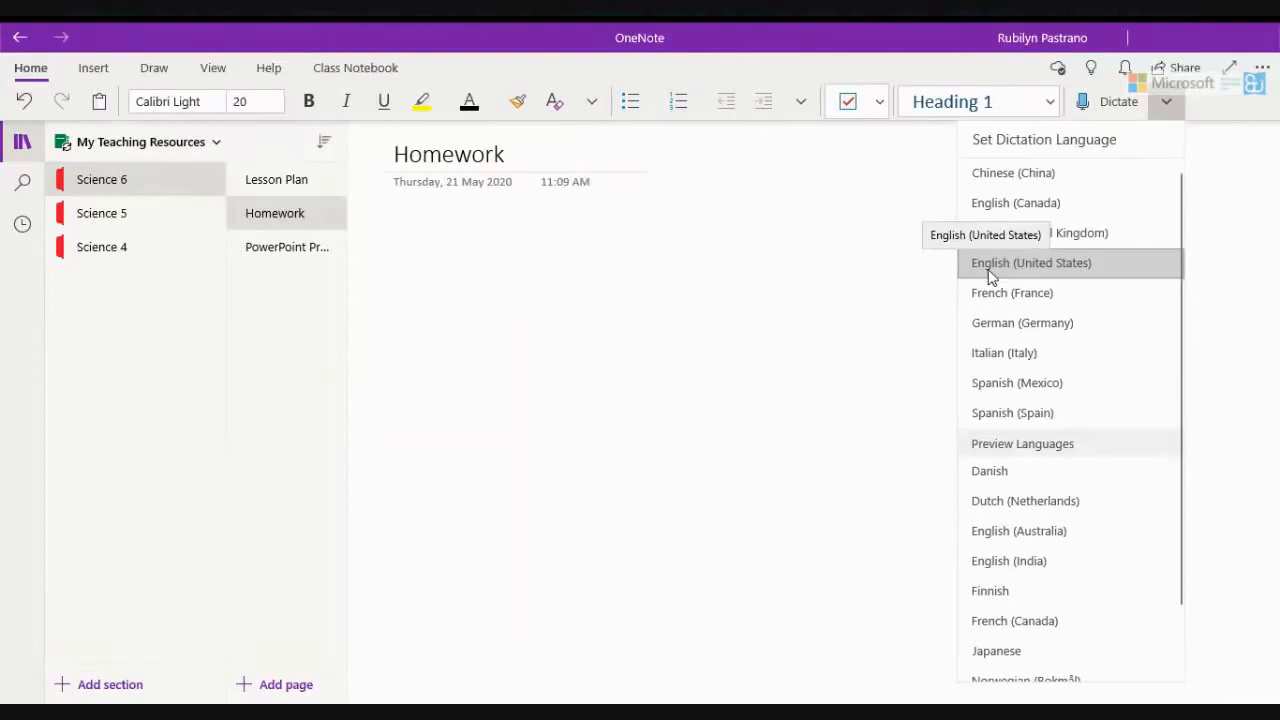
pyautogui.click(889, 220)
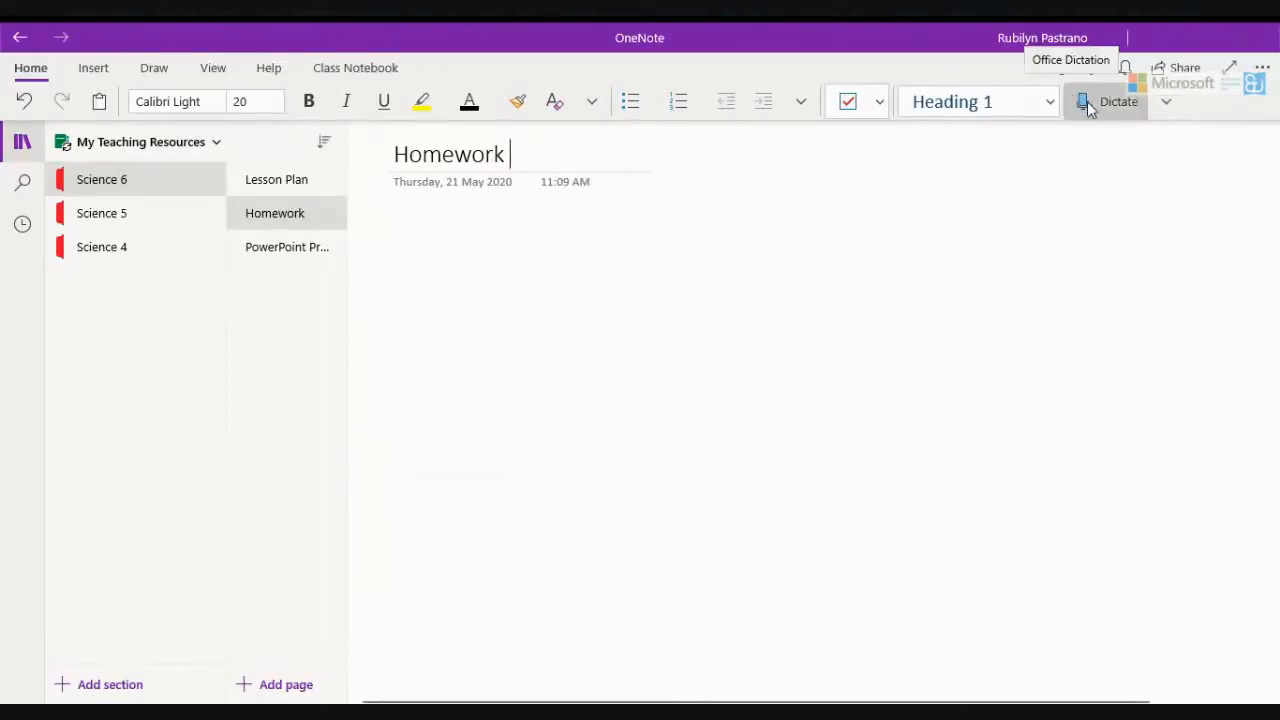
pyautogui.click(423, 246)
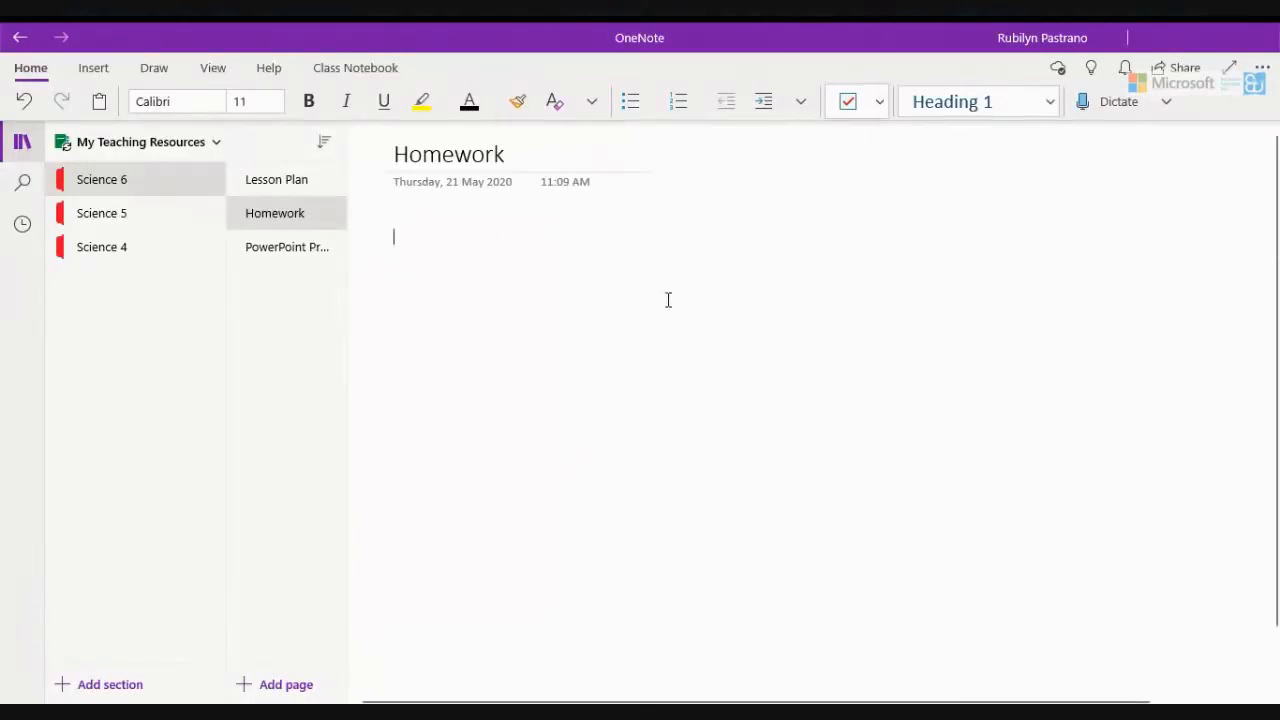
pyautogui.click(1083, 104)
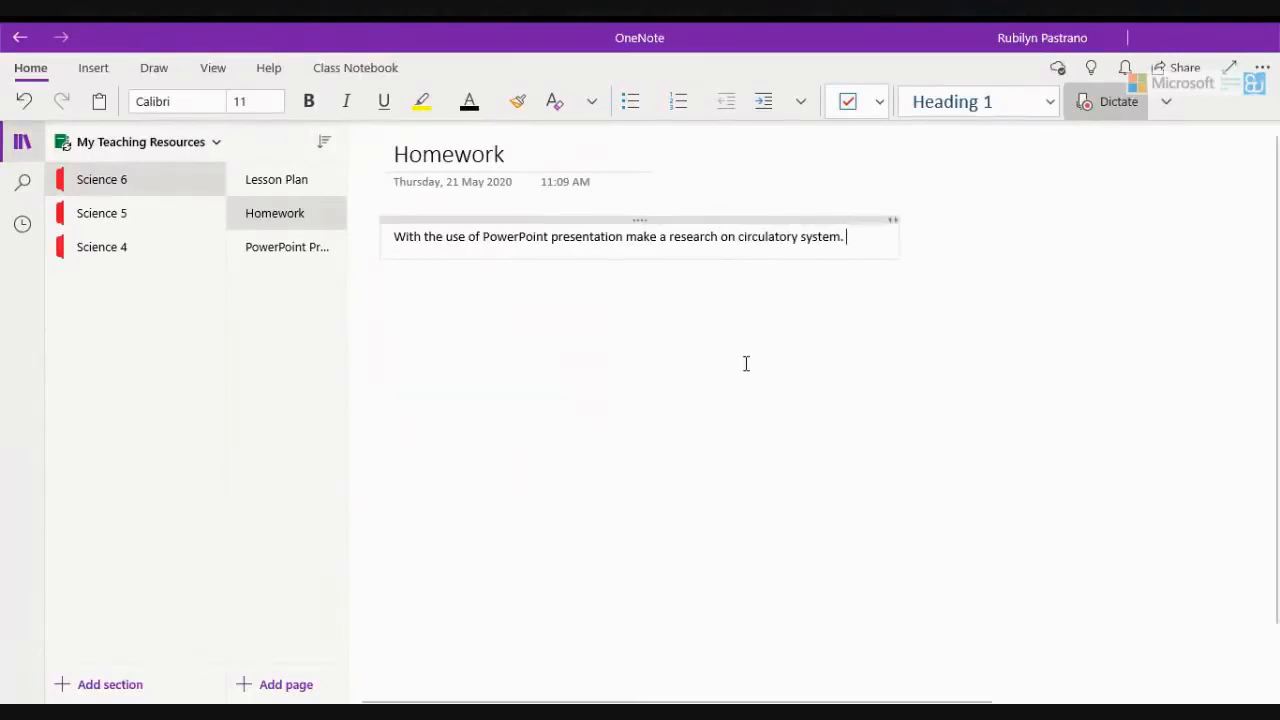
pyautogui.click(1124, 110)
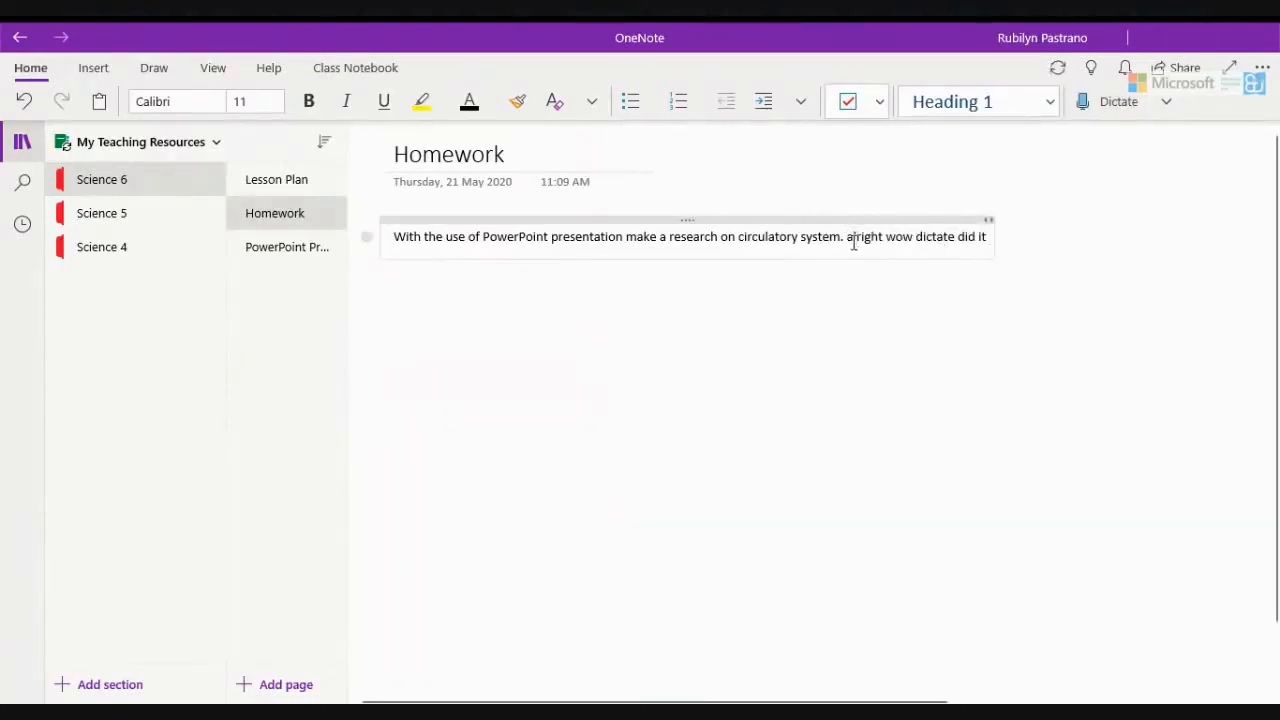
# Delete the stray dictated words after the homework sentence and add blank lines below it
pyautogui.moveTo(851, 240); pyautogui.dragTo(988, 249)
pyautogui.press('BackSpace')
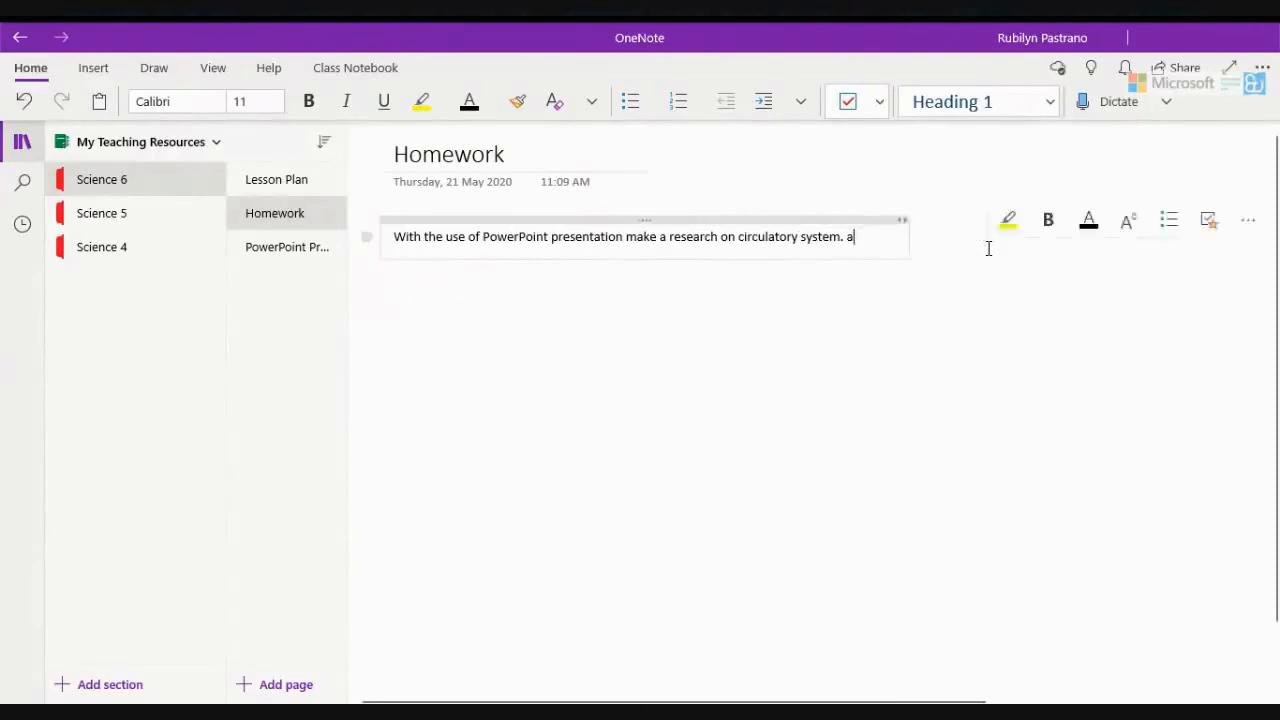
pyautogui.press('BackSpace')
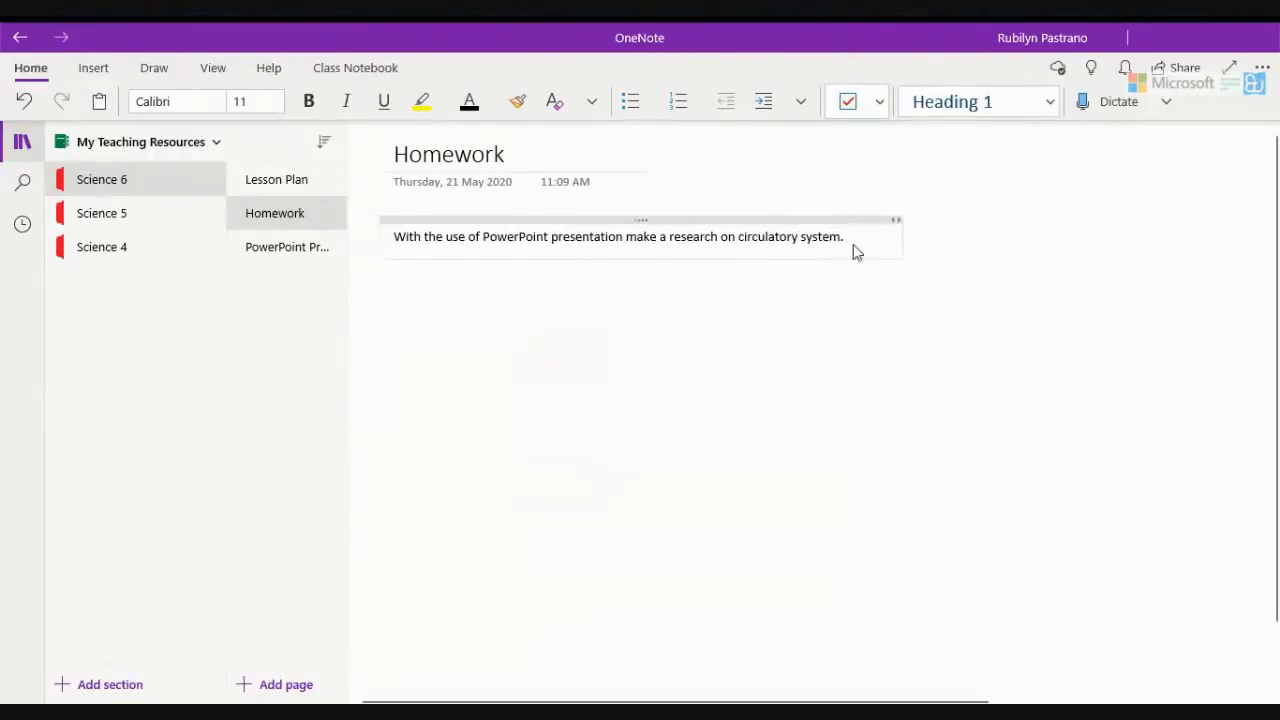
pyautogui.press('Return')
pyautogui.press('Return')
pyautogui.press('Return')
pyautogui.press('Return')
pyautogui.press('Return')
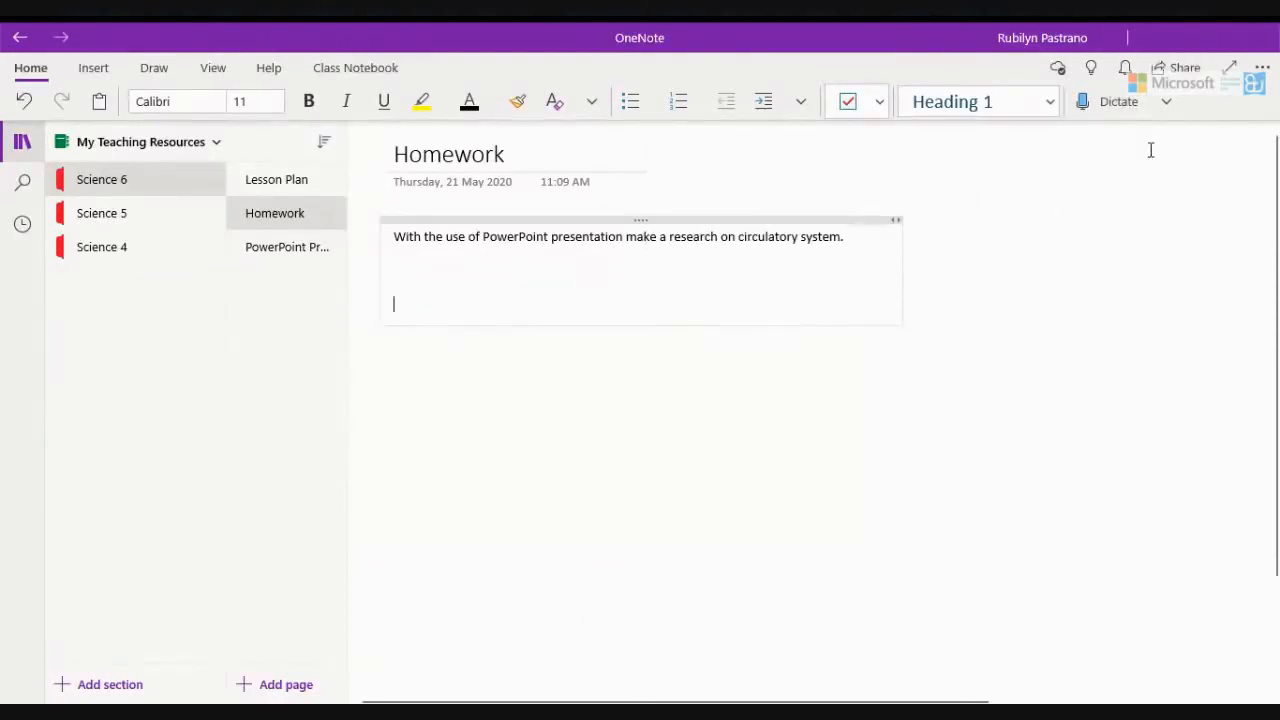
# Add a page below Homework, try dictating "Things to buy" as its title, and clear the misheard title
pyautogui.click(286, 685)
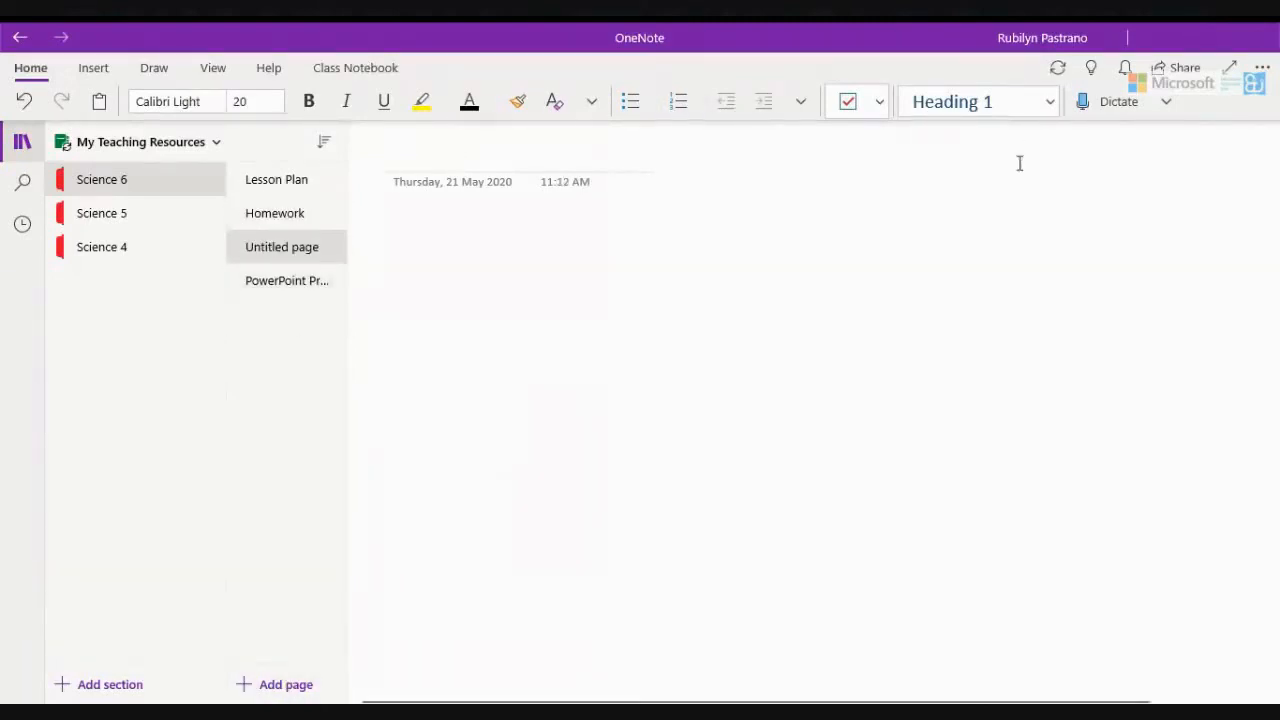
pyautogui.click(1084, 110)
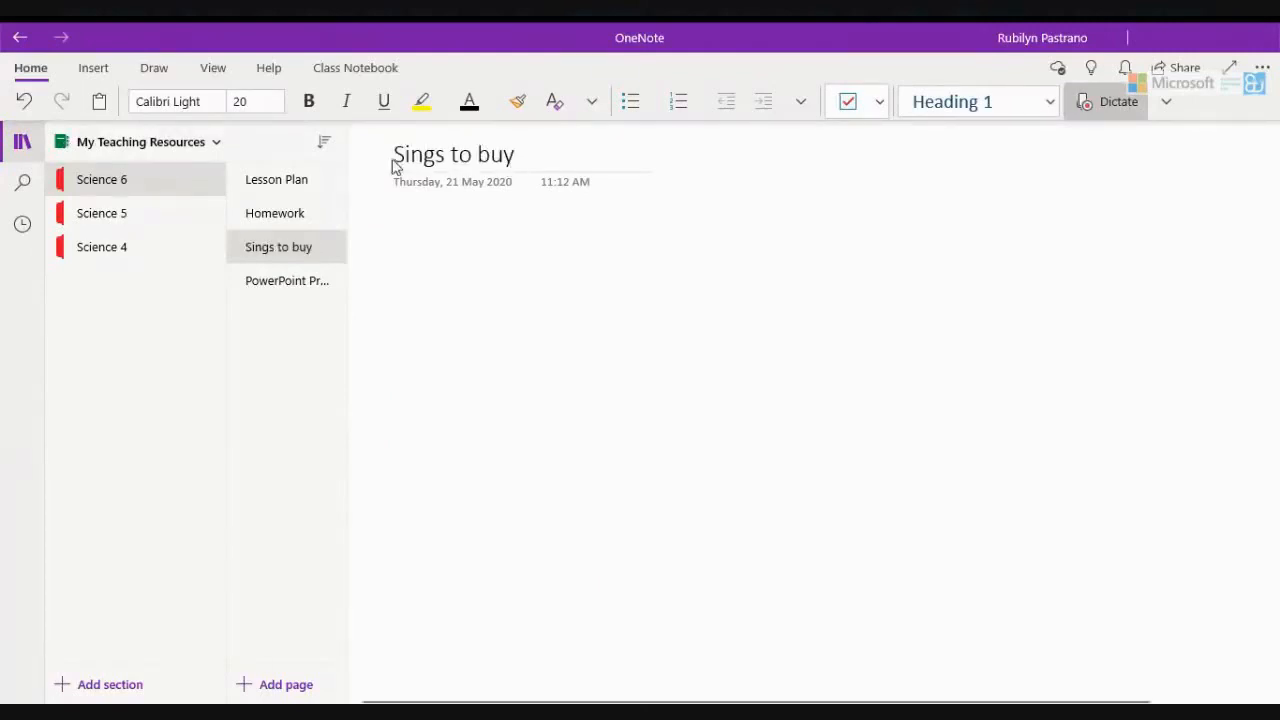
pyautogui.moveTo(392, 166); pyautogui.dragTo(880, 166)
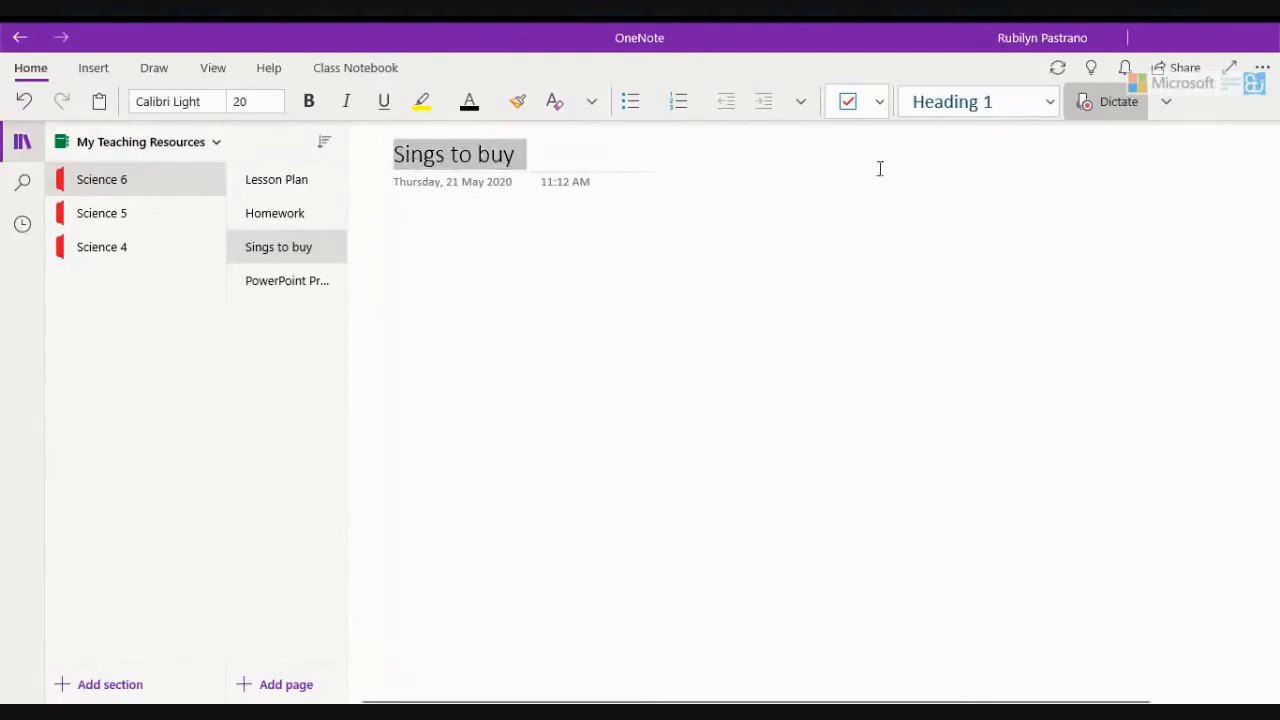
pyautogui.click(1088, 103)
pyautogui.moveTo(398, 155); pyautogui.dragTo(646, 155)
pyautogui.press('BackSpace')
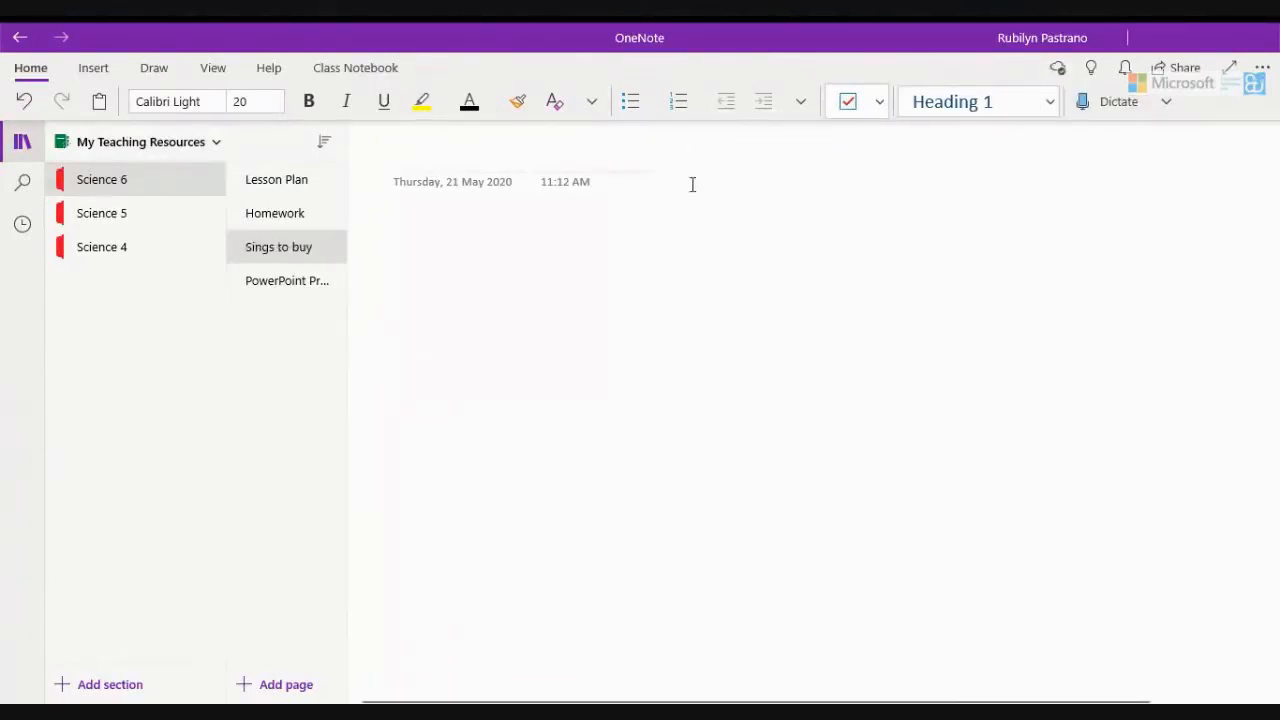
# Try to dictate "Things to buy" with a new line on the new page, and erase the dictated body text
pyautogui.click(1100, 102)
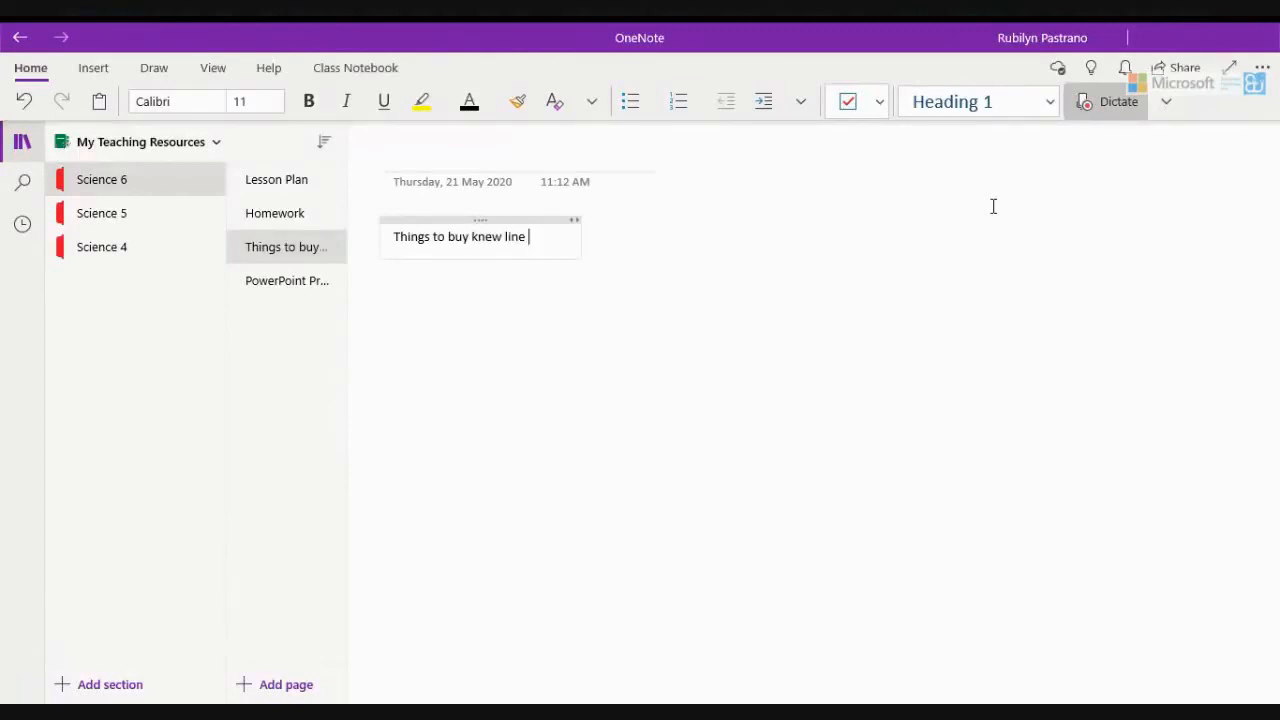
pyautogui.press('BackSpace')
pyautogui.press('BackSpace')
pyautogui.press('BackSpace')
pyautogui.press('BackSpace')
pyautogui.press('BackSpace')
pyautogui.press('BackSpace')
pyautogui.press('BackSpace')
pyautogui.press('BackSpace')
pyautogui.press('BackSpace')
pyautogui.press('BackSpace')
pyautogui.press('BackSpace')
pyautogui.press('BackSpace')
pyautogui.press('BackSpace')
pyautogui.press('BackSpace')
pyautogui.press('BackSpace')
pyautogui.press('BackSpace')
pyautogui.press('BackSpace')
pyautogui.press('BackSpace')
pyautogui.press('BackSpace')
pyautogui.press('BackSpace')
pyautogui.press('BackSpace')
pyautogui.press('BackSpace')
pyautogui.press('BackSpace')
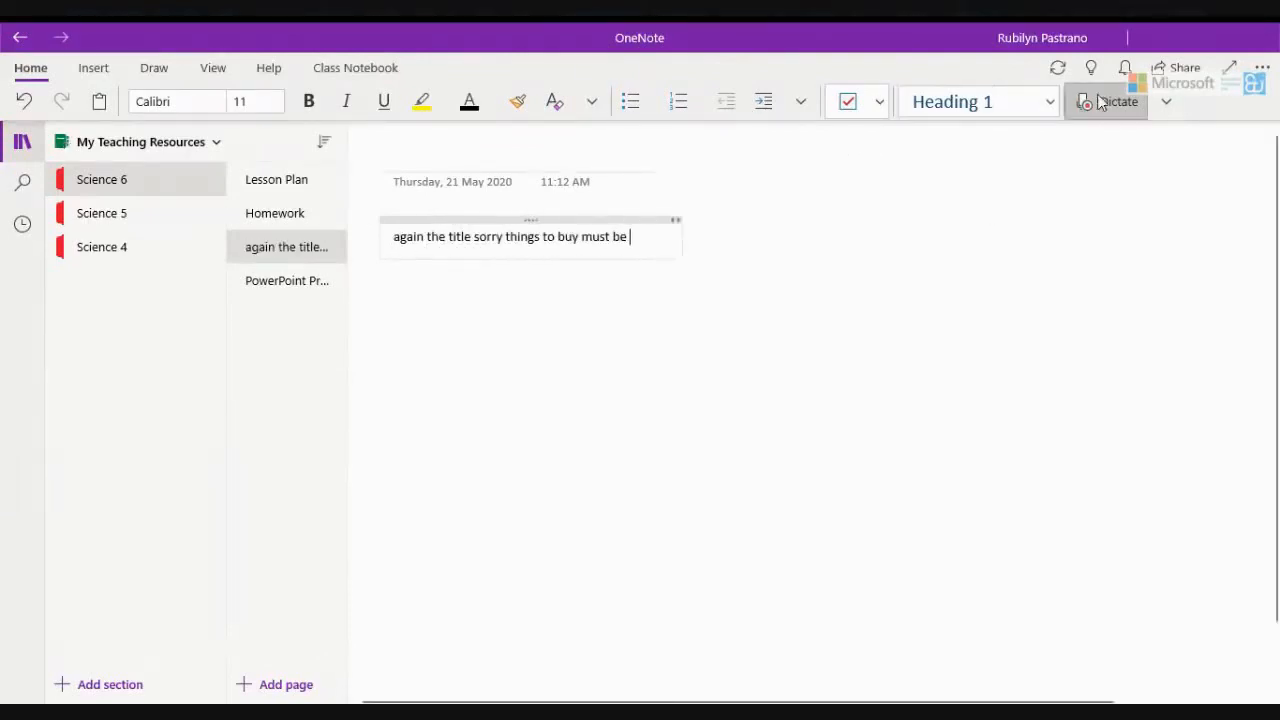
pyautogui.moveTo(394, 237); pyautogui.dragTo(734, 263)
pyautogui.press('BackSpace')
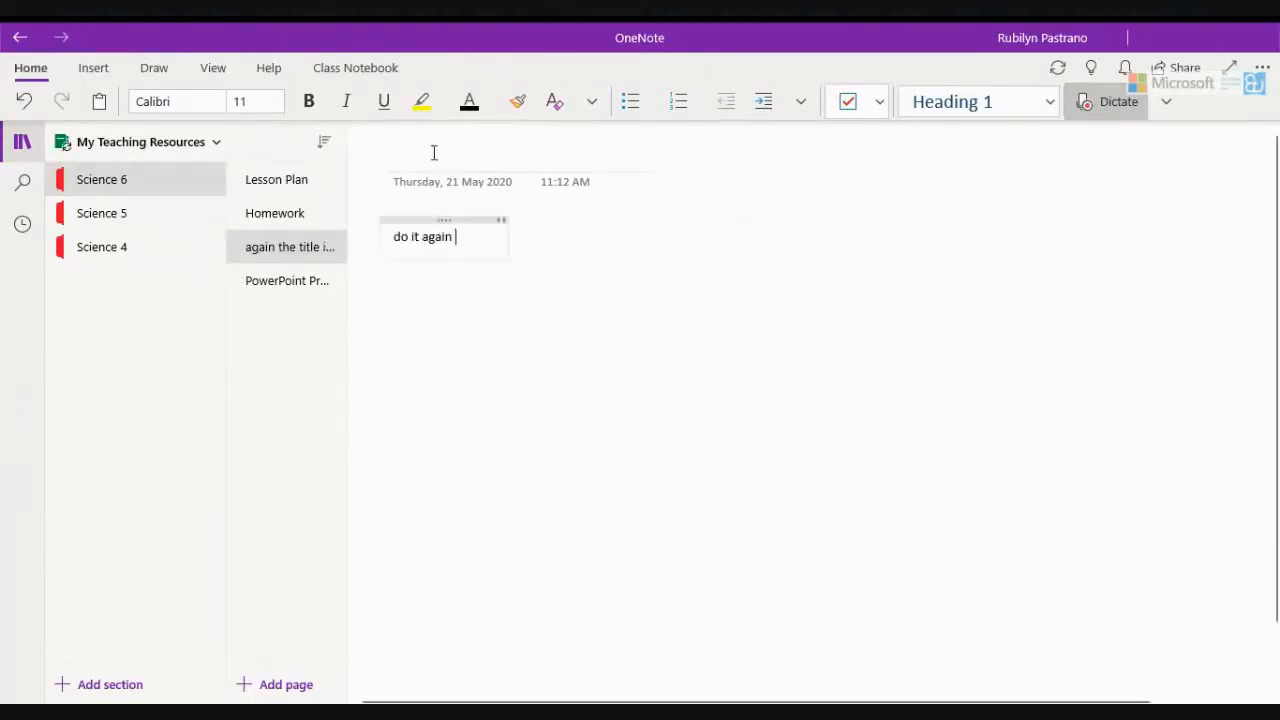
# Stop dictation and clear the stray body text "do it again" and the title "hey" from the new page
pyautogui.click(434, 152)
pyautogui.write('hey')
pyautogui.moveTo(397, 236); pyautogui.dragTo(704, 178)
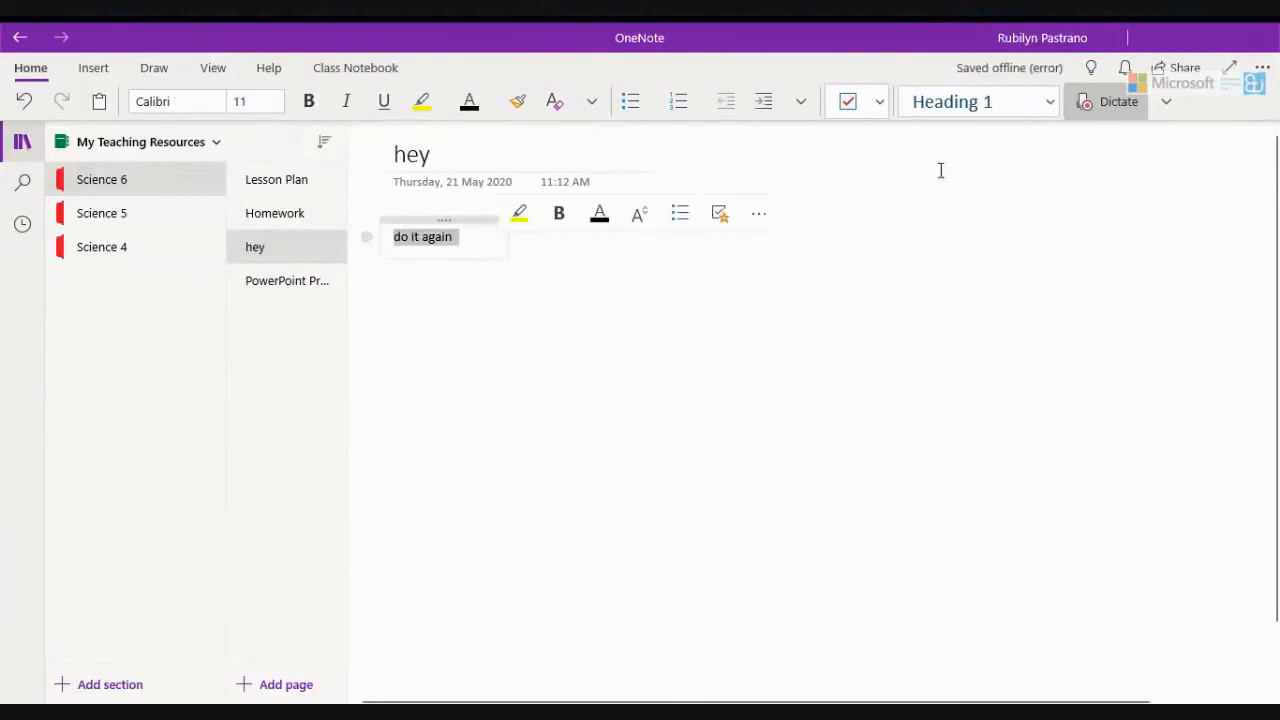
pyautogui.click(1111, 100)
pyautogui.click(480, 249)
pyautogui.hotkey('ctrl', 'a')
pyautogui.press('BackSpace')
pyautogui.click(432, 154)
pyautogui.press('BackSpace')
pyautogui.press('BackSpace')
pyautogui.press('BackSpace')
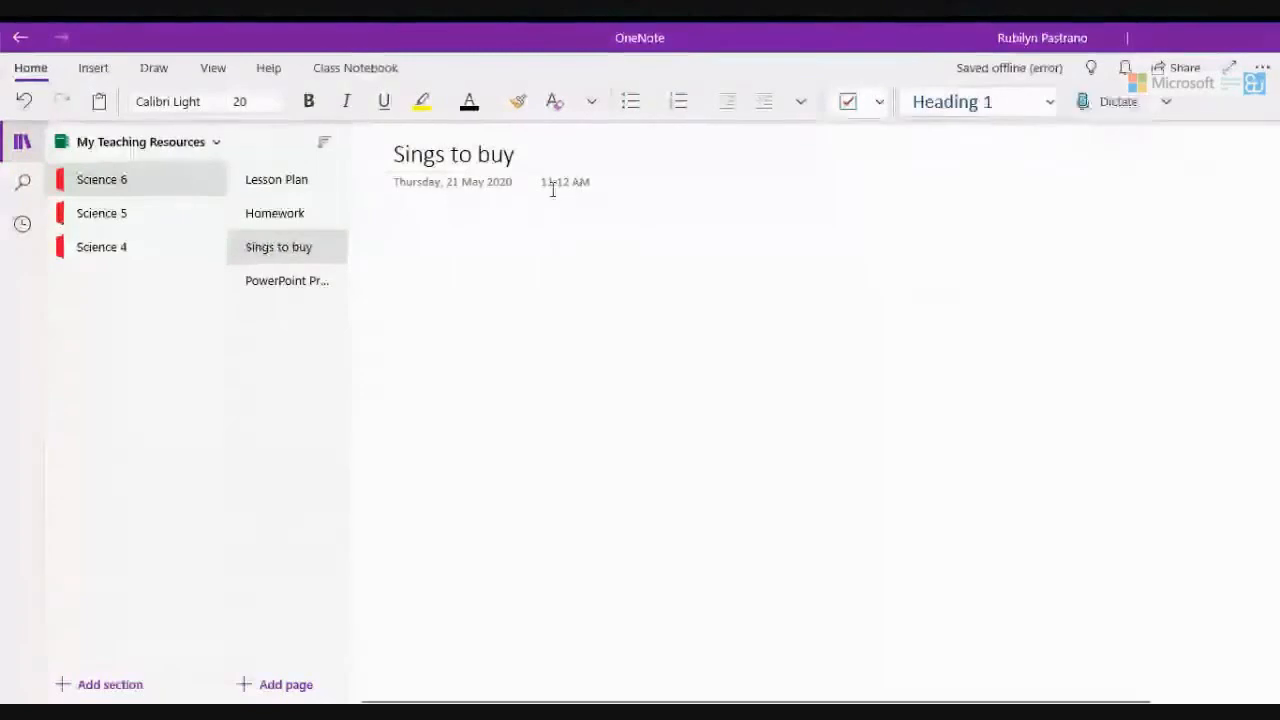
# Correct the first word of the page title "Sings to buy" so it reads "Things to buy"
pyautogui.click(403, 155)
pyautogui.press('BackSpace')
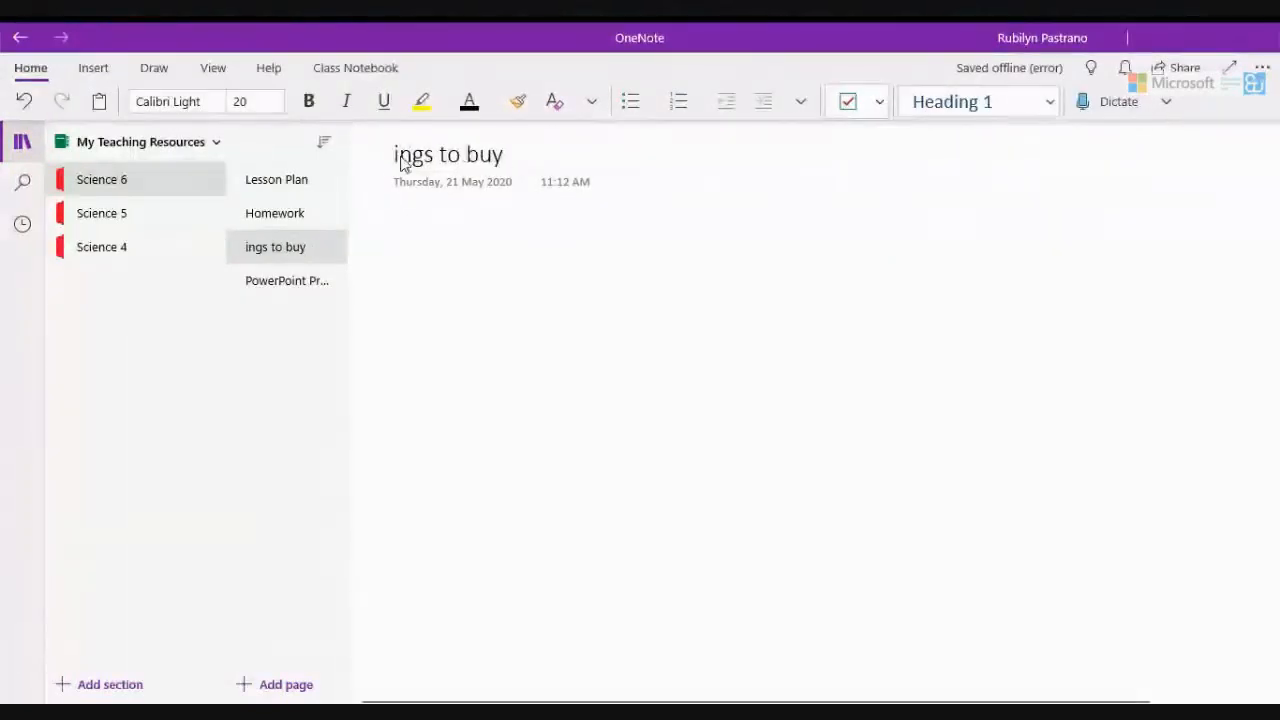
pyautogui.write('Th')
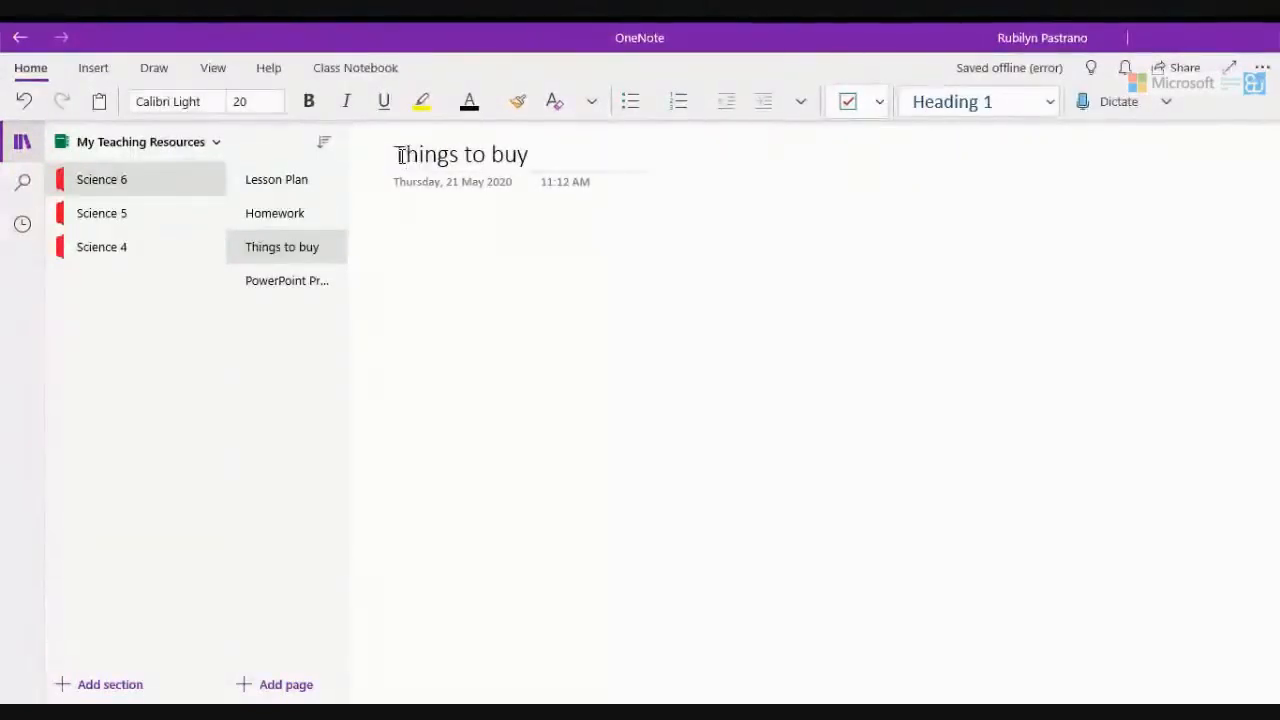
# Dictate milk, salt and water on separate lines in the Things to buy page body, erasing the stray word "Hey"
pyautogui.click(440, 218)
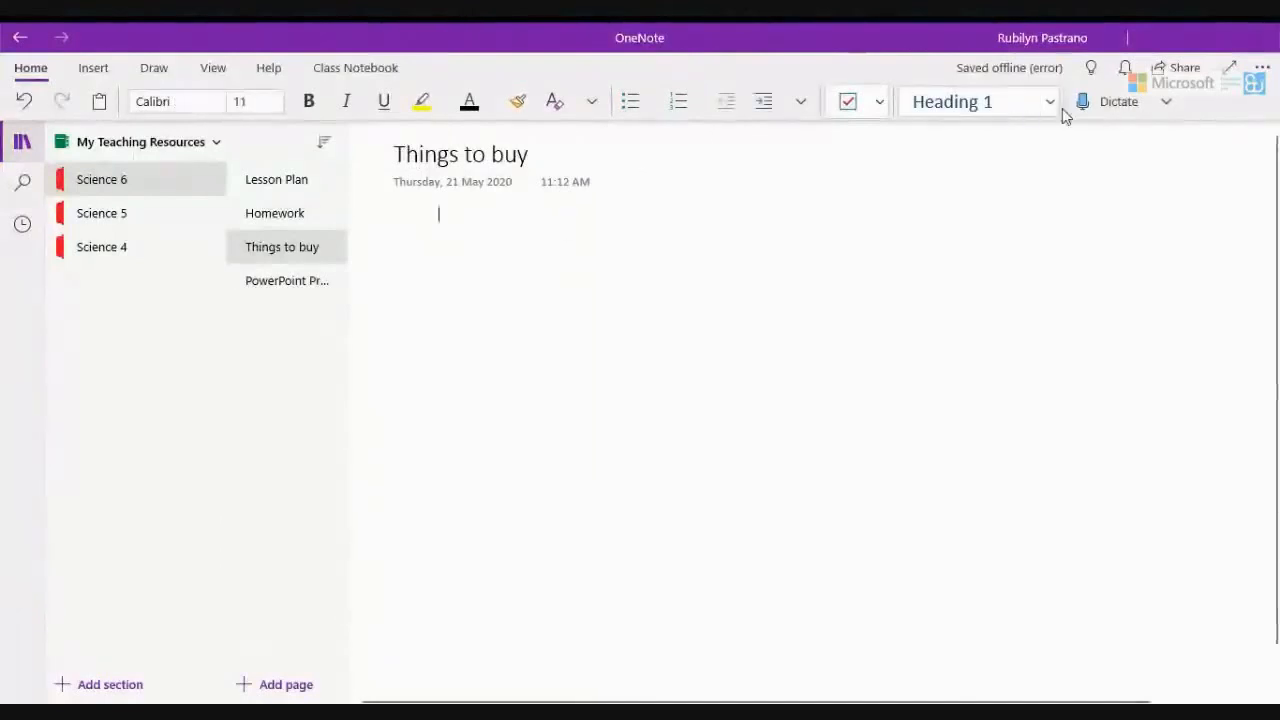
pyautogui.click(1123, 104)
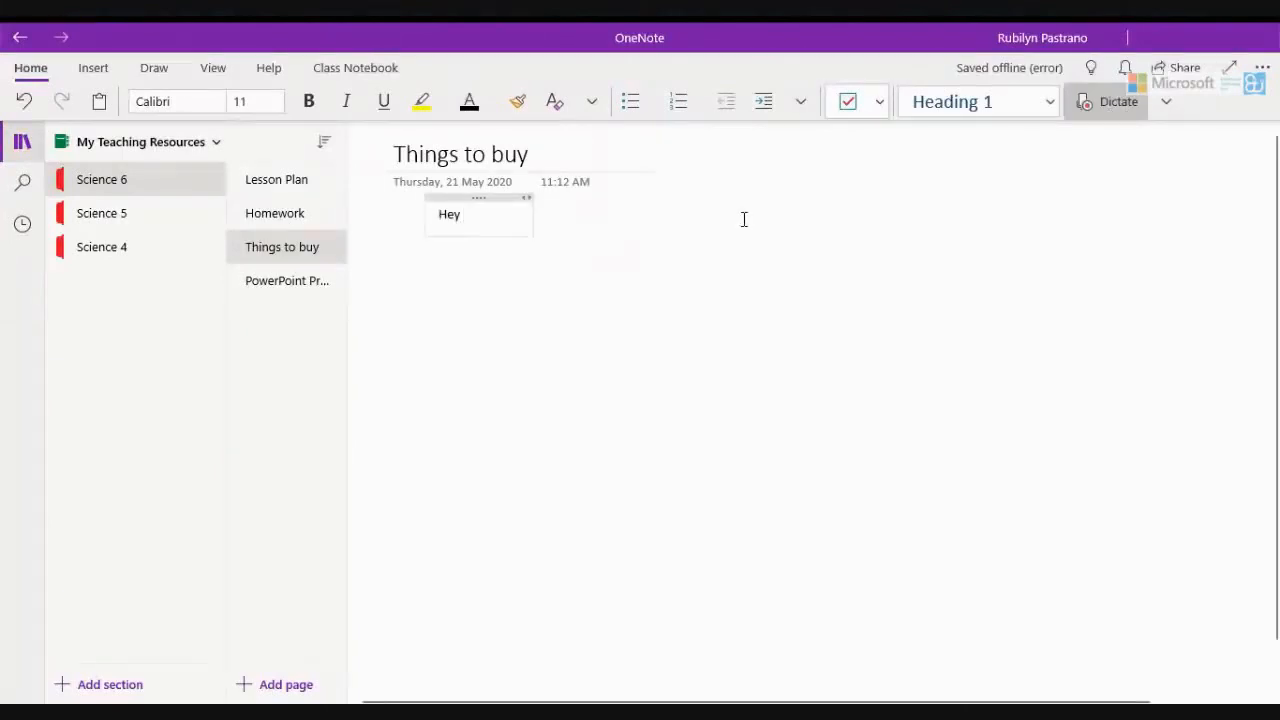
pyautogui.press('BackSpace')
pyautogui.press('BackSpace')
pyautogui.press('BackSpace')
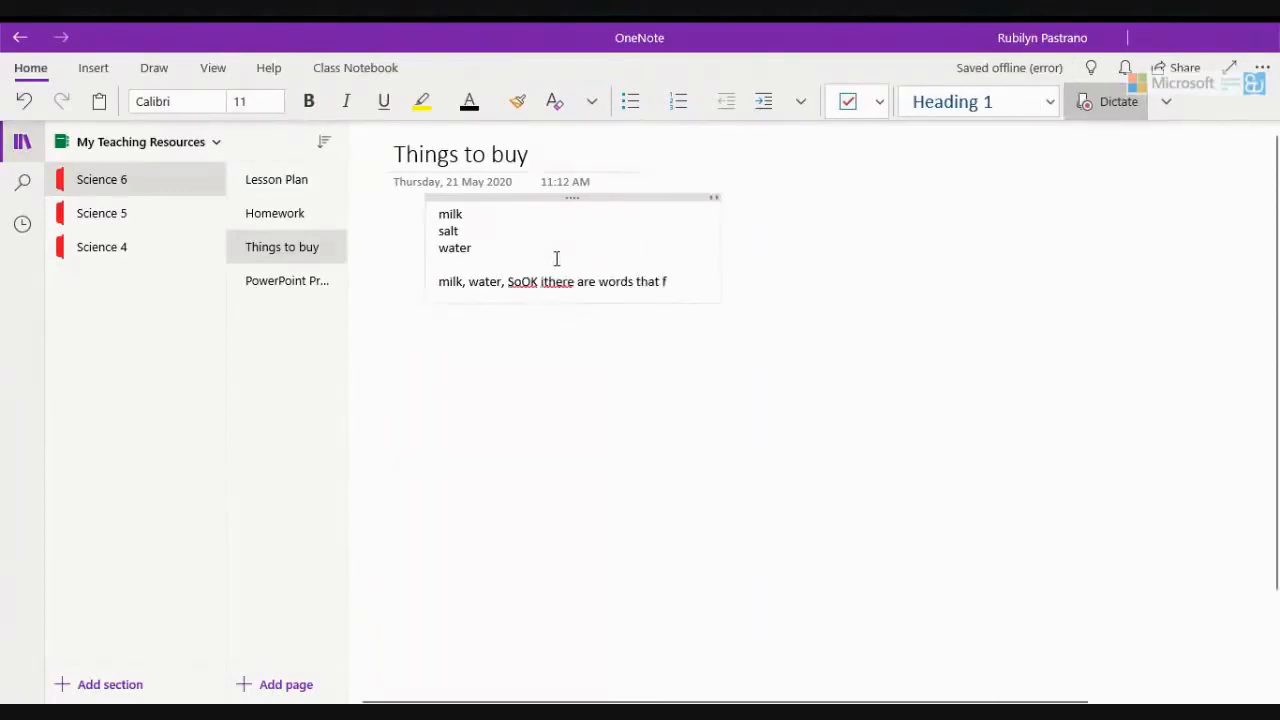
pyautogui.click(1098, 101)
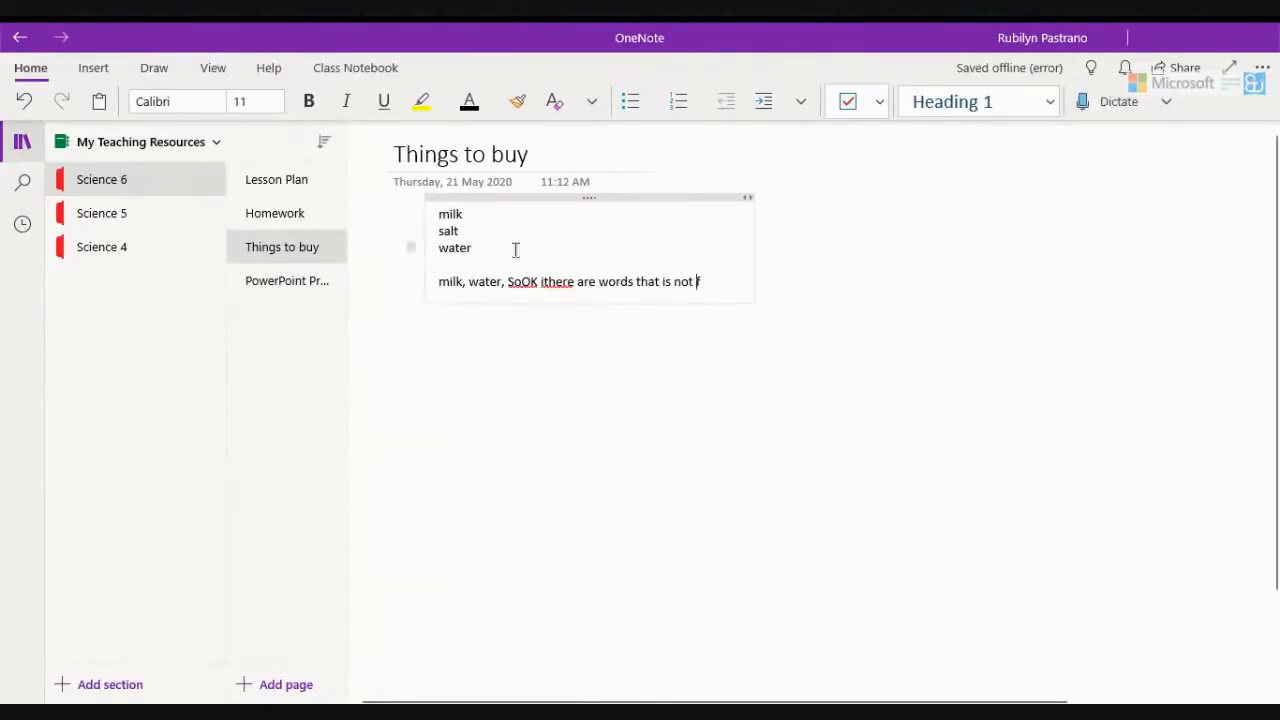
# Delete the stray dictated words and the comma following "milk, water" on the last line of the shopping note
pyautogui.moveTo(513, 284); pyautogui.dragTo(729, 283)
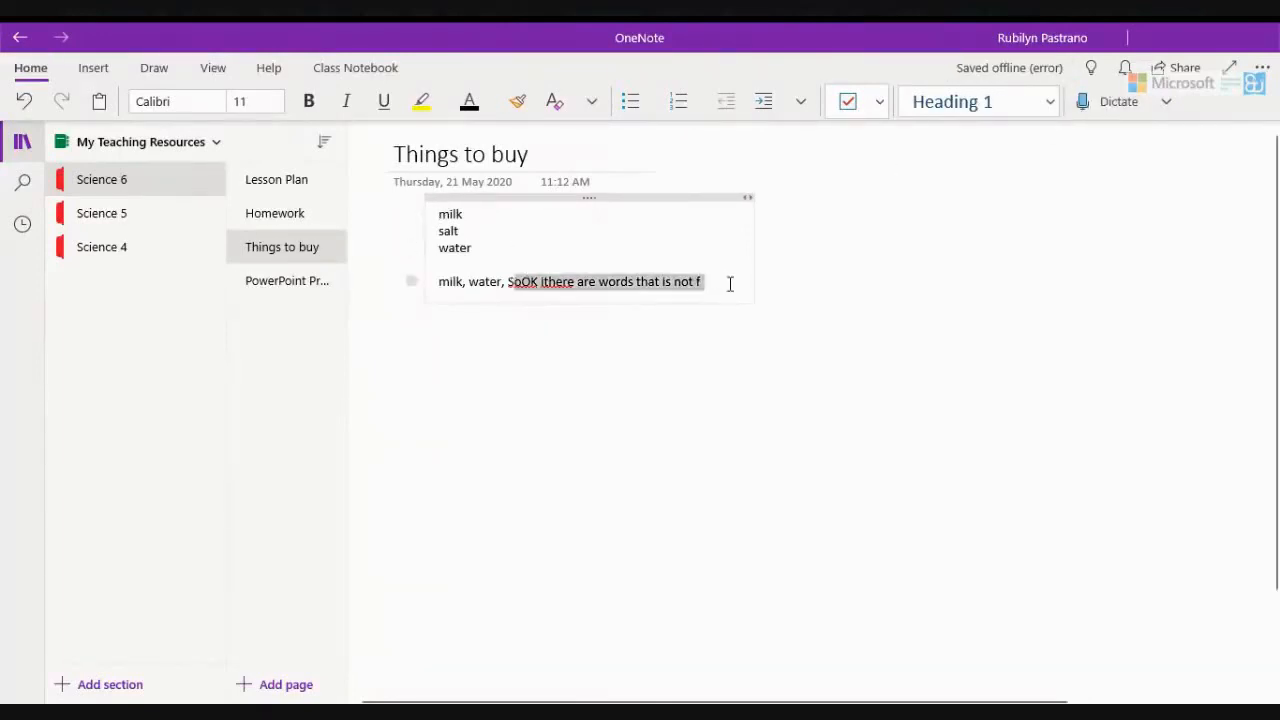
pyautogui.press('BackSpace')
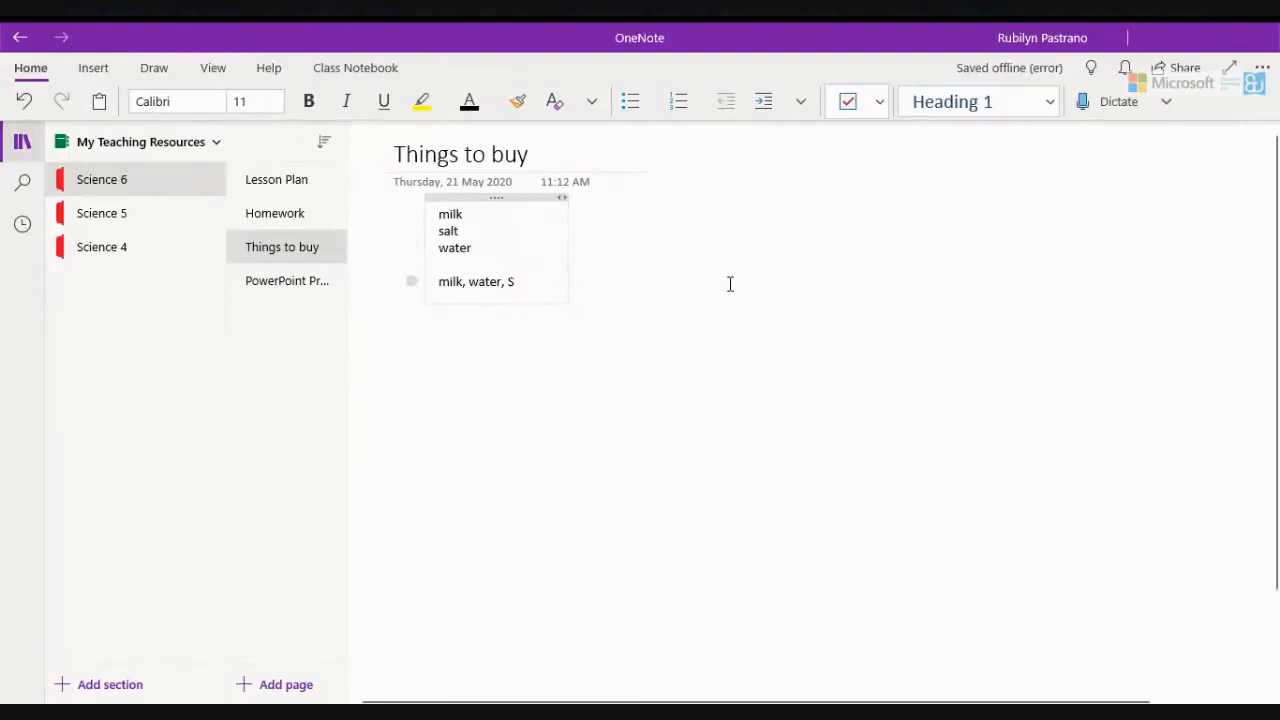
pyautogui.press('BackSpace')
pyautogui.press('BackSpace')
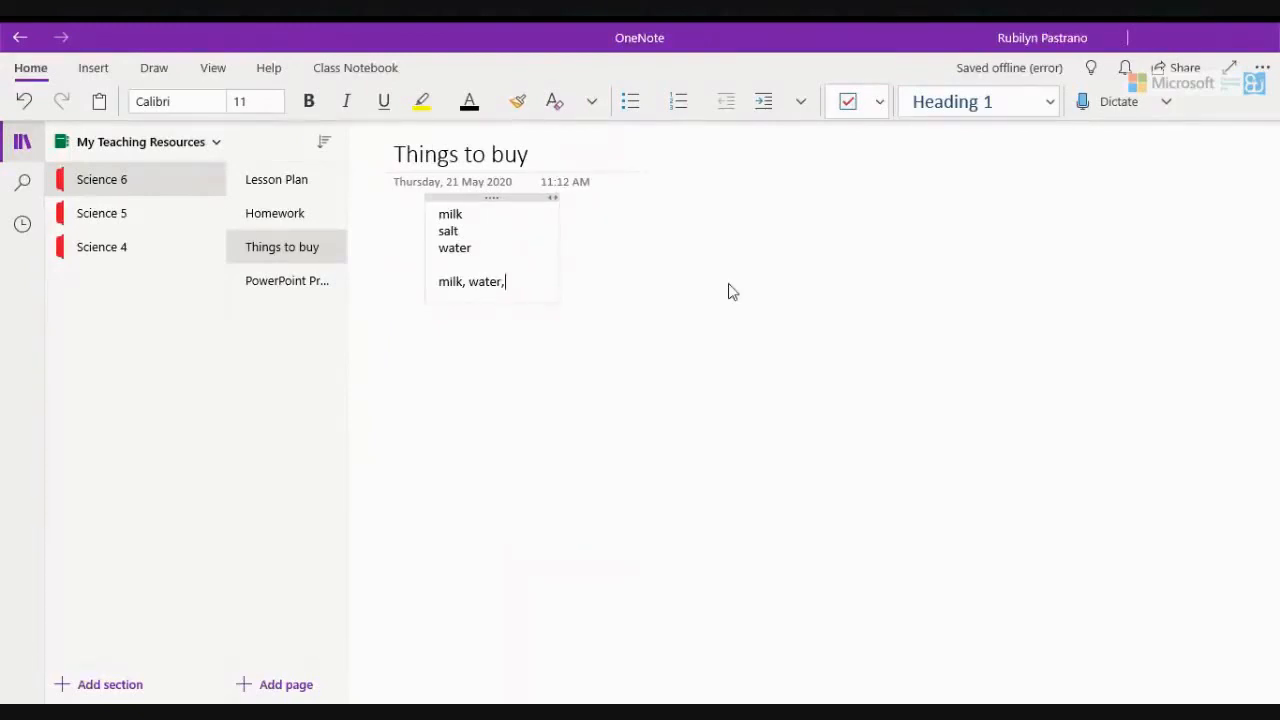
pyautogui.press('BackSpace')
# Tag the milk, salt and water lines as To Do items and tick their checkboxes
pyautogui.click(594, 104)
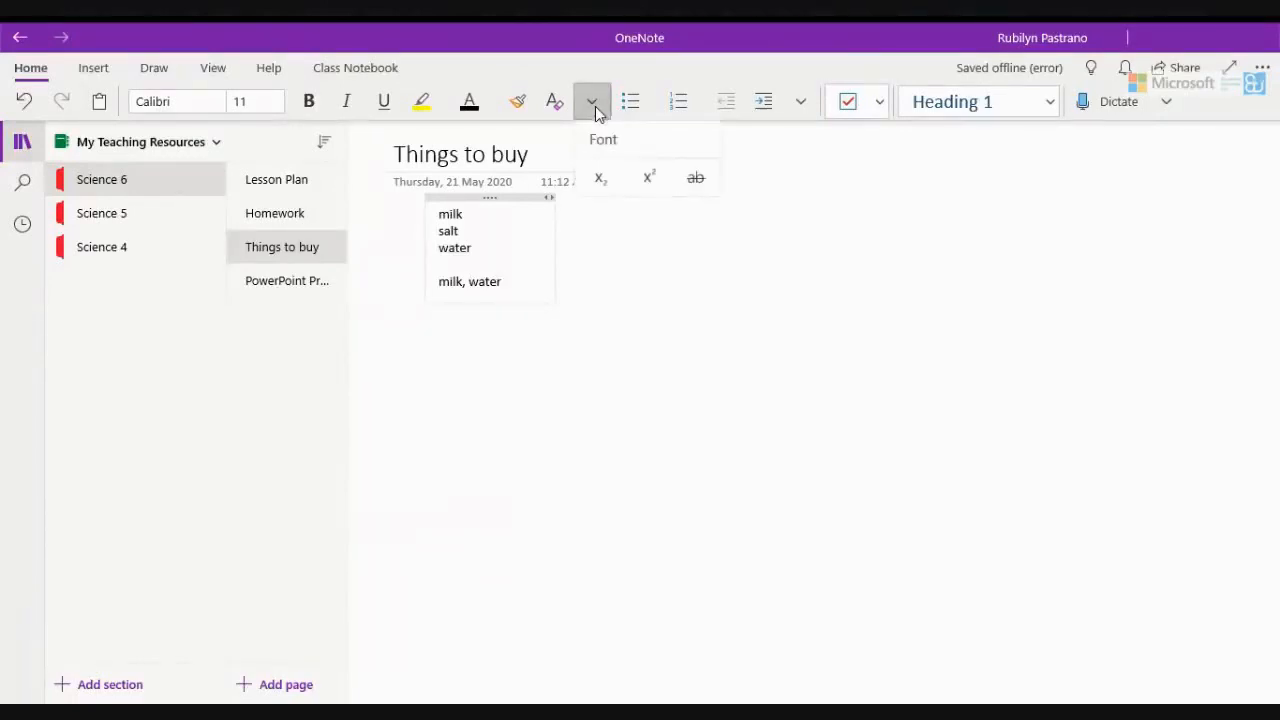
pyautogui.click(879, 103)
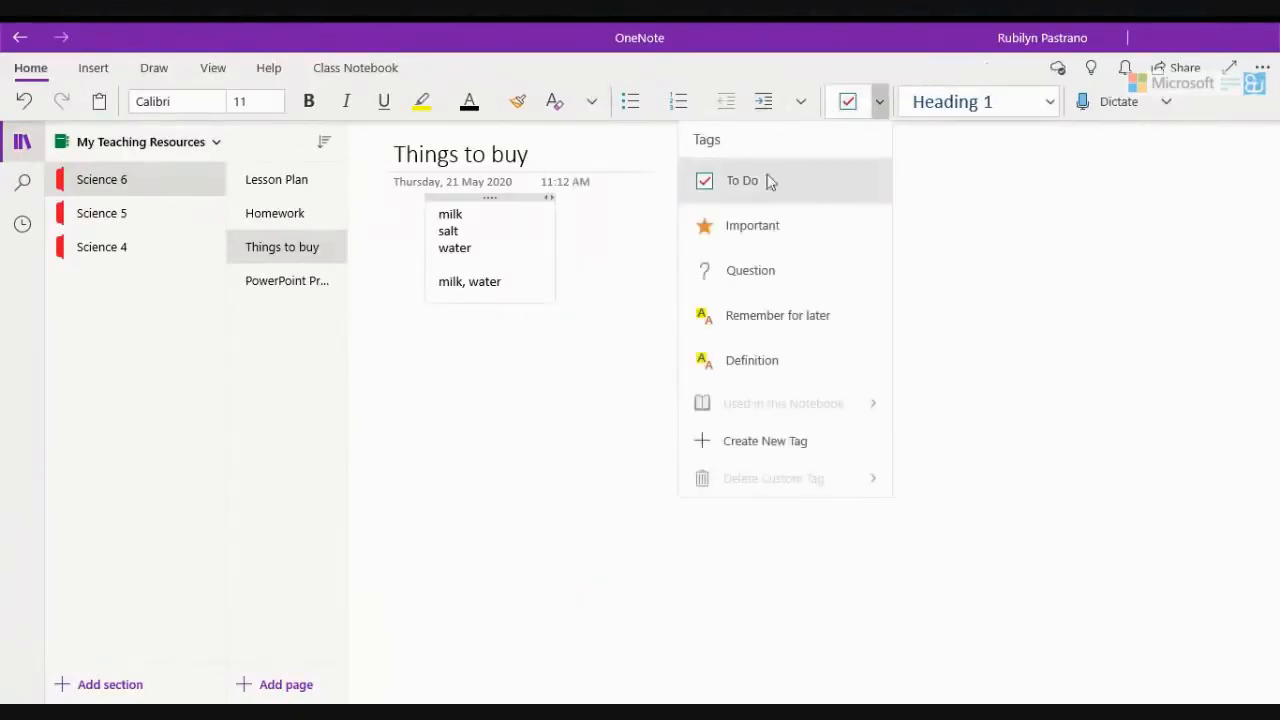
pyautogui.click(436, 216)
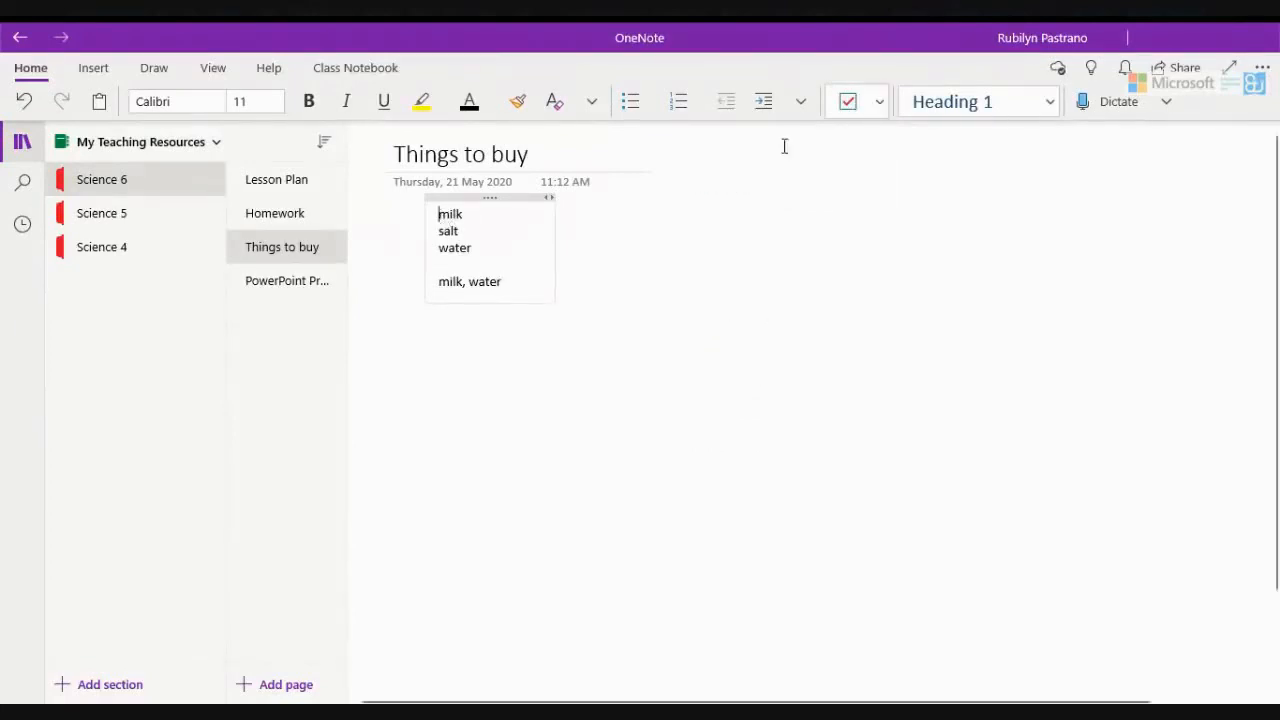
pyautogui.click(847, 112)
pyautogui.click(848, 113)
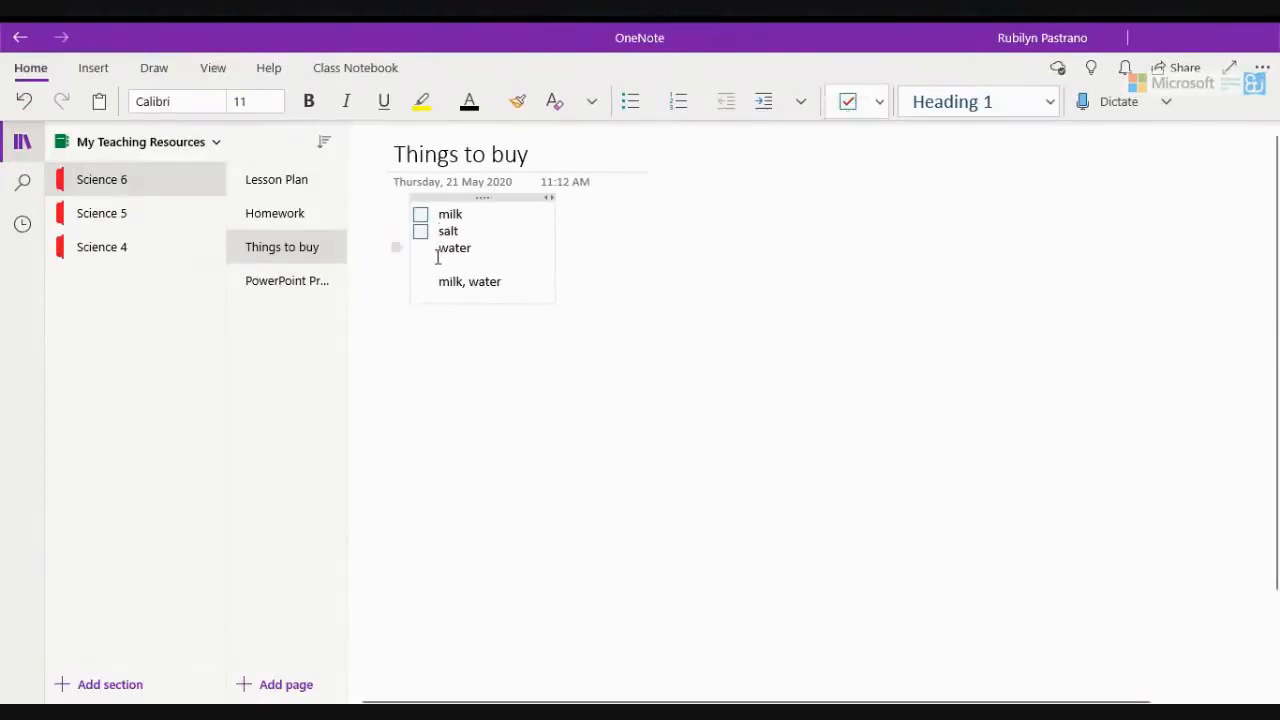
pyautogui.click(437, 257)
pyautogui.click(852, 104)
pyautogui.click(421, 215)
pyautogui.click(421, 231)
# Add the Important and Question tags to the water line
pyautogui.click(880, 101)
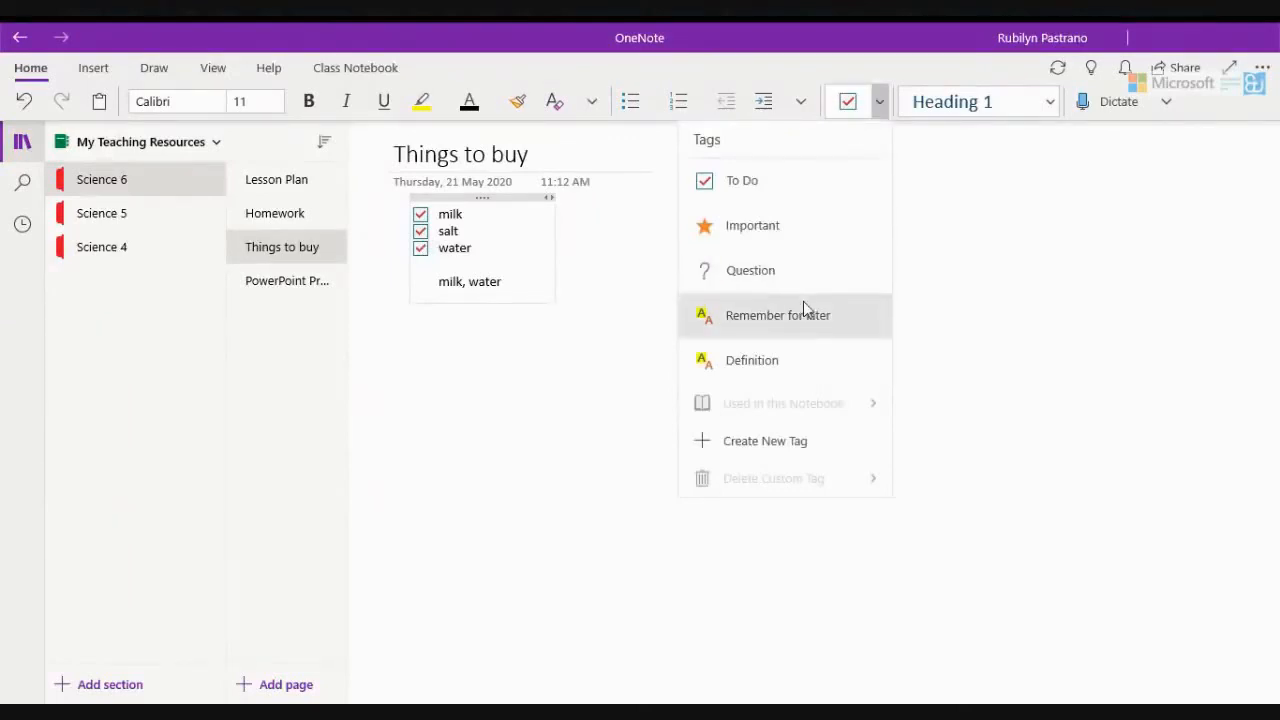
pyautogui.click(763, 236)
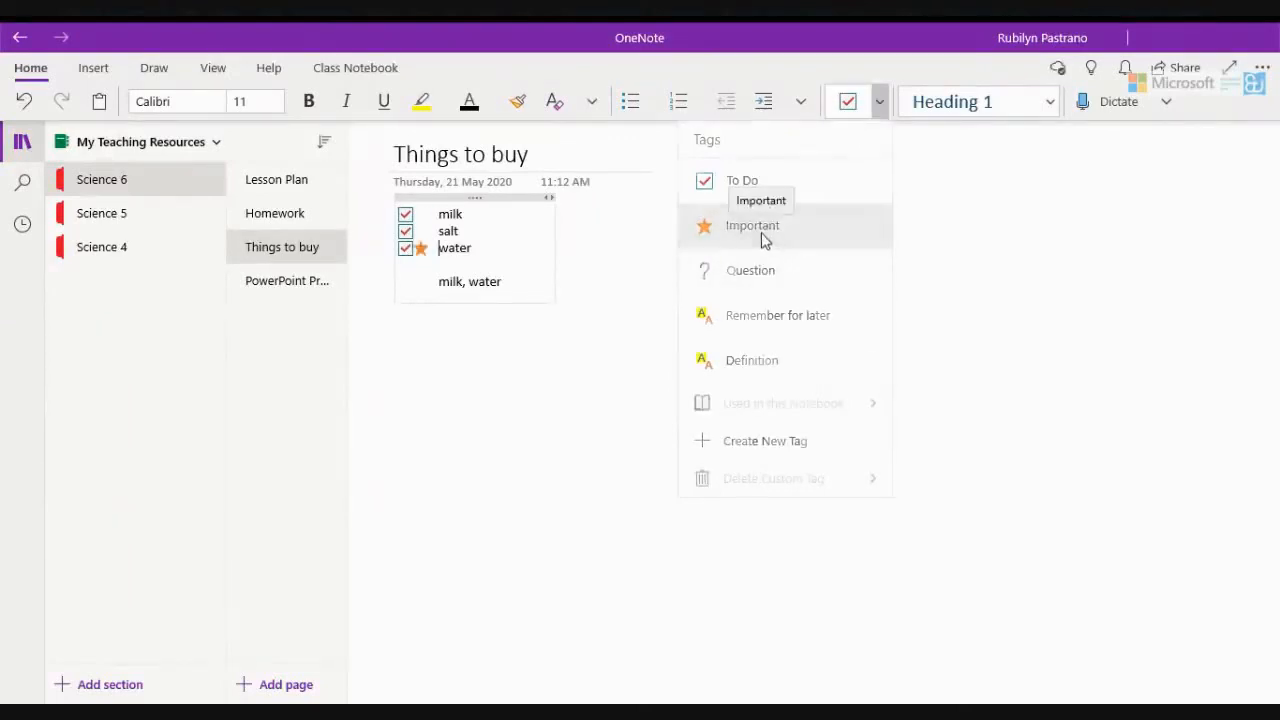
pyautogui.click(880, 104)
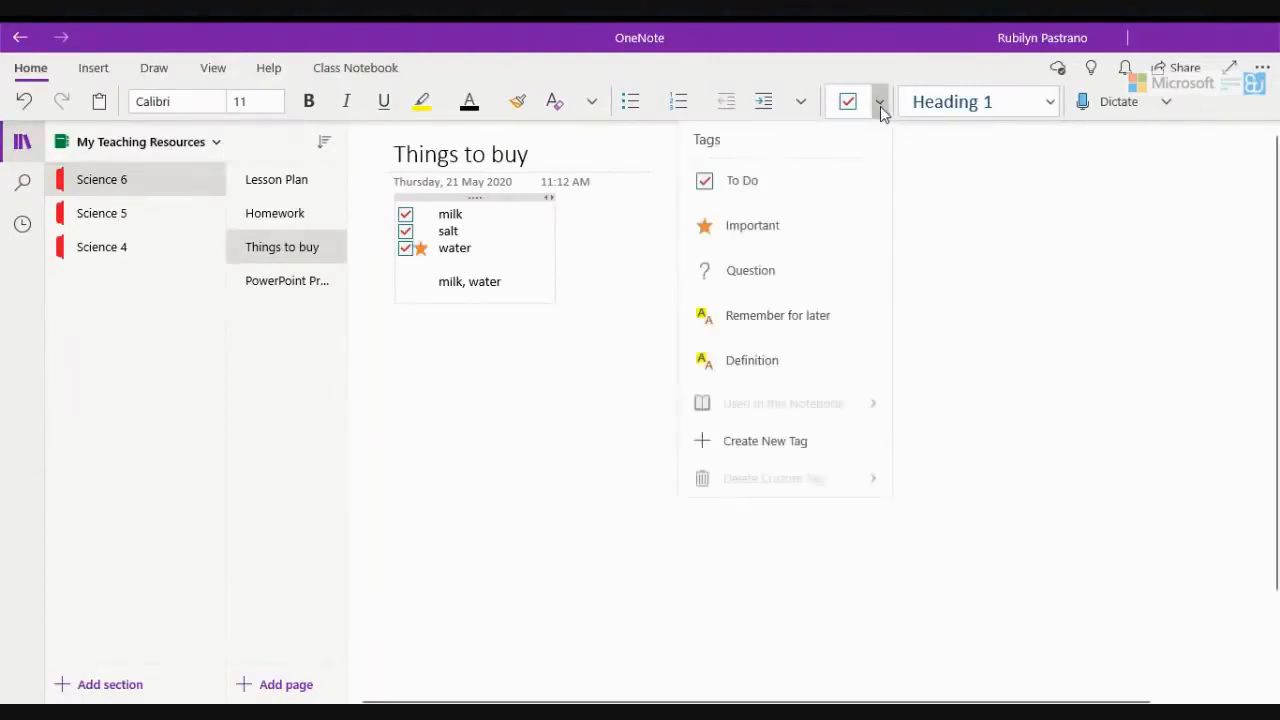
pyautogui.click(742, 266)
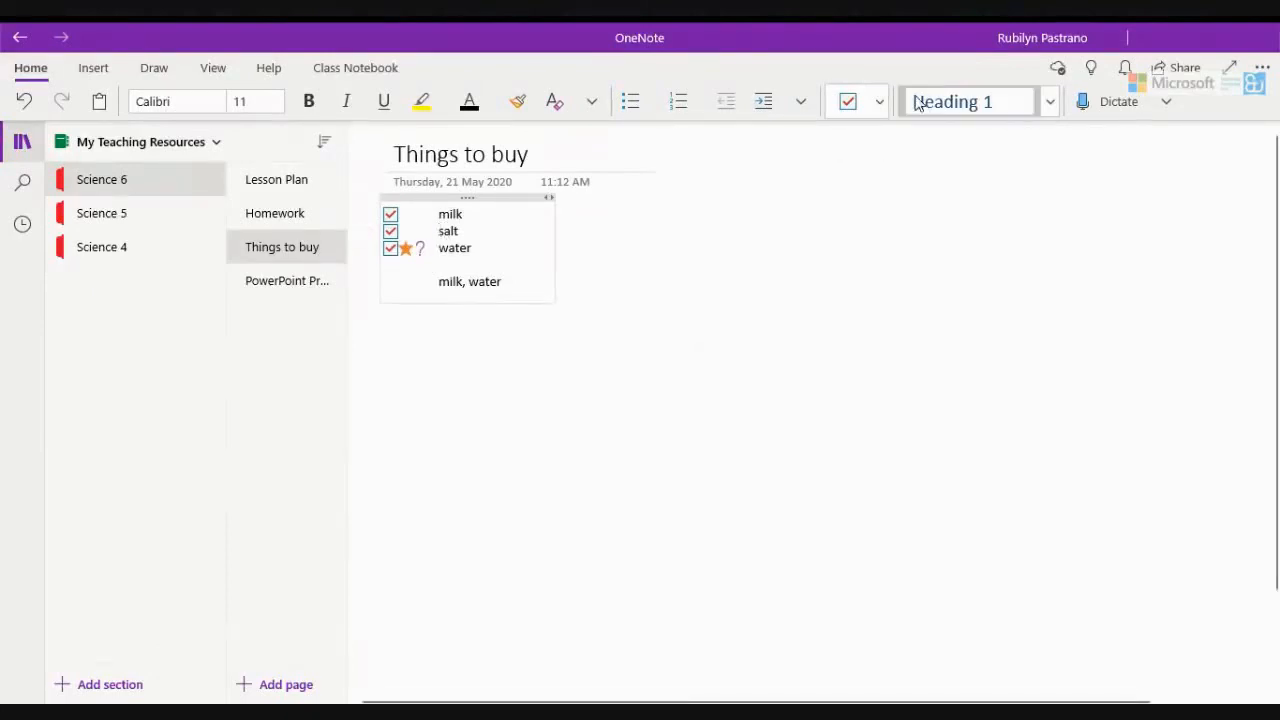
pyautogui.click(878, 108)
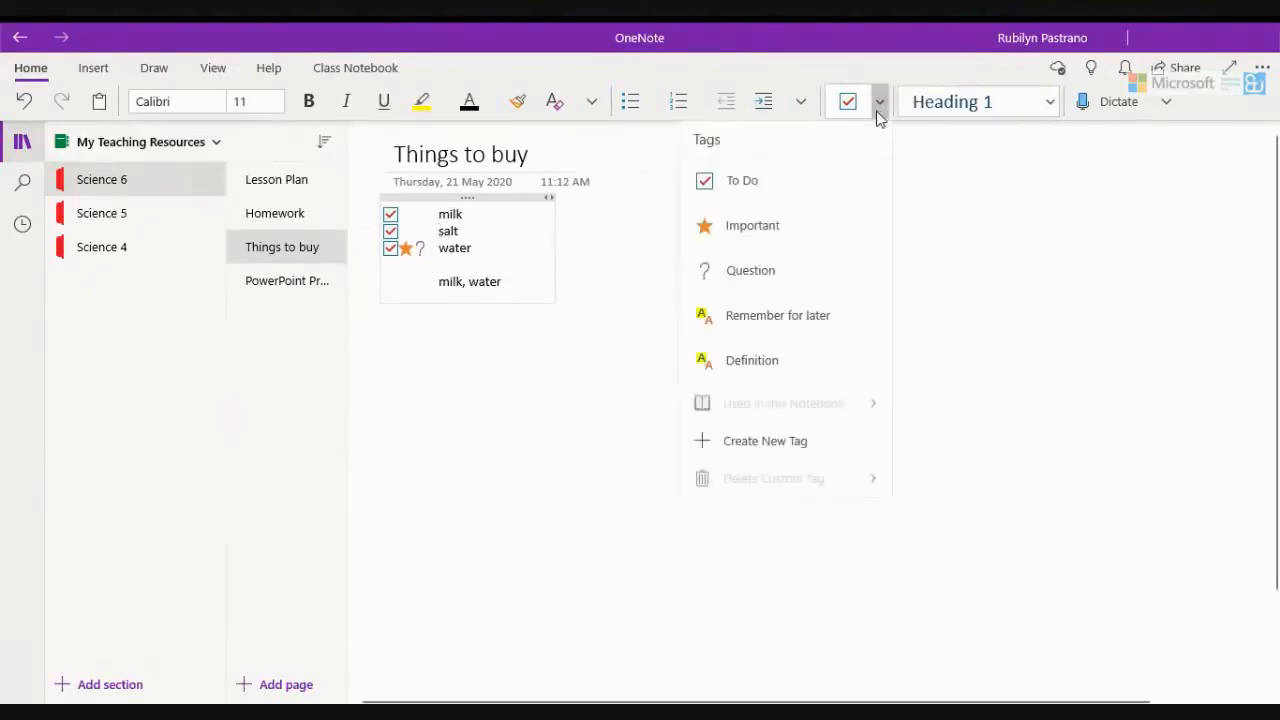
pyautogui.click(496, 460)
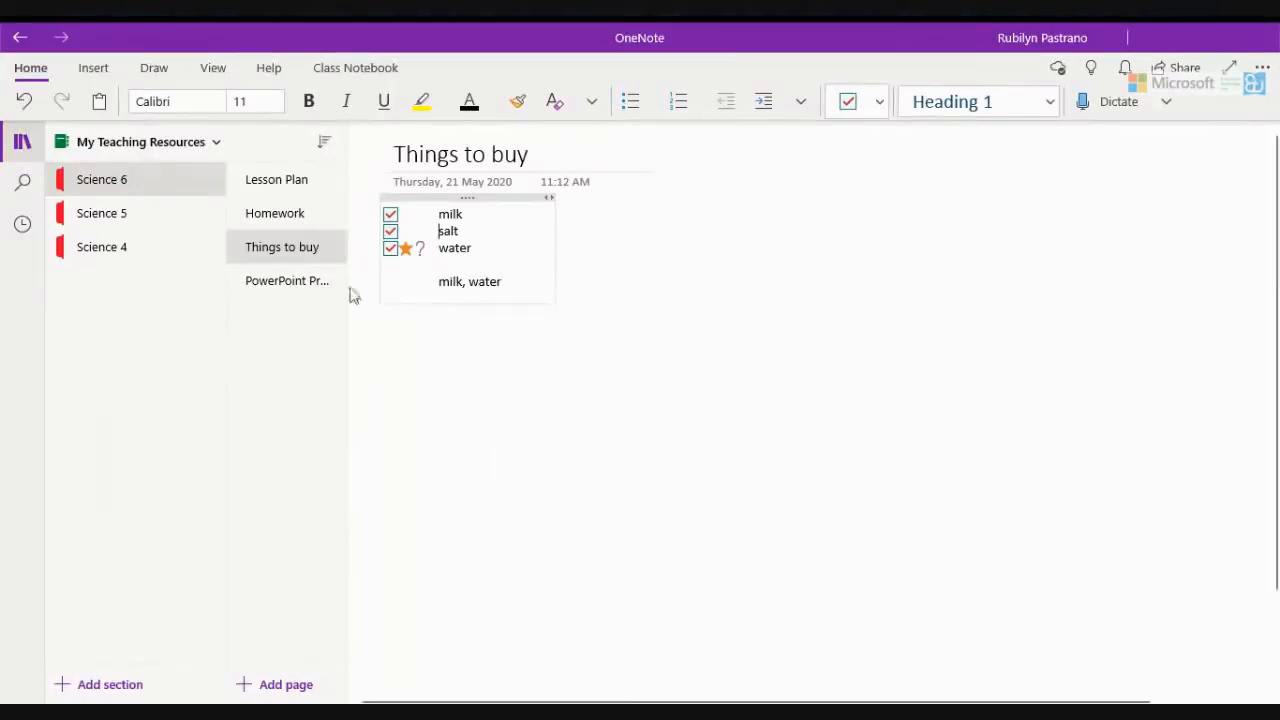
# Delete the circulatory system research assignment text from the body of the Homework page
pyautogui.click(95, 70)
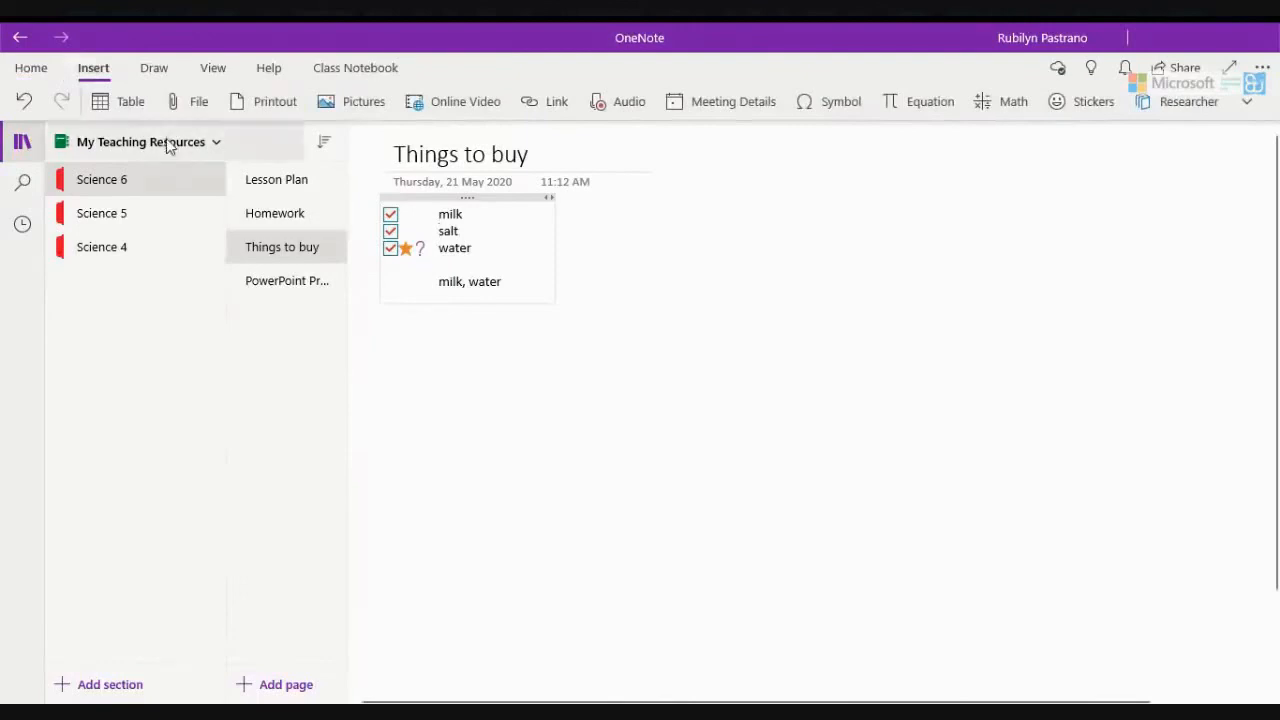
pyautogui.click(275, 213)
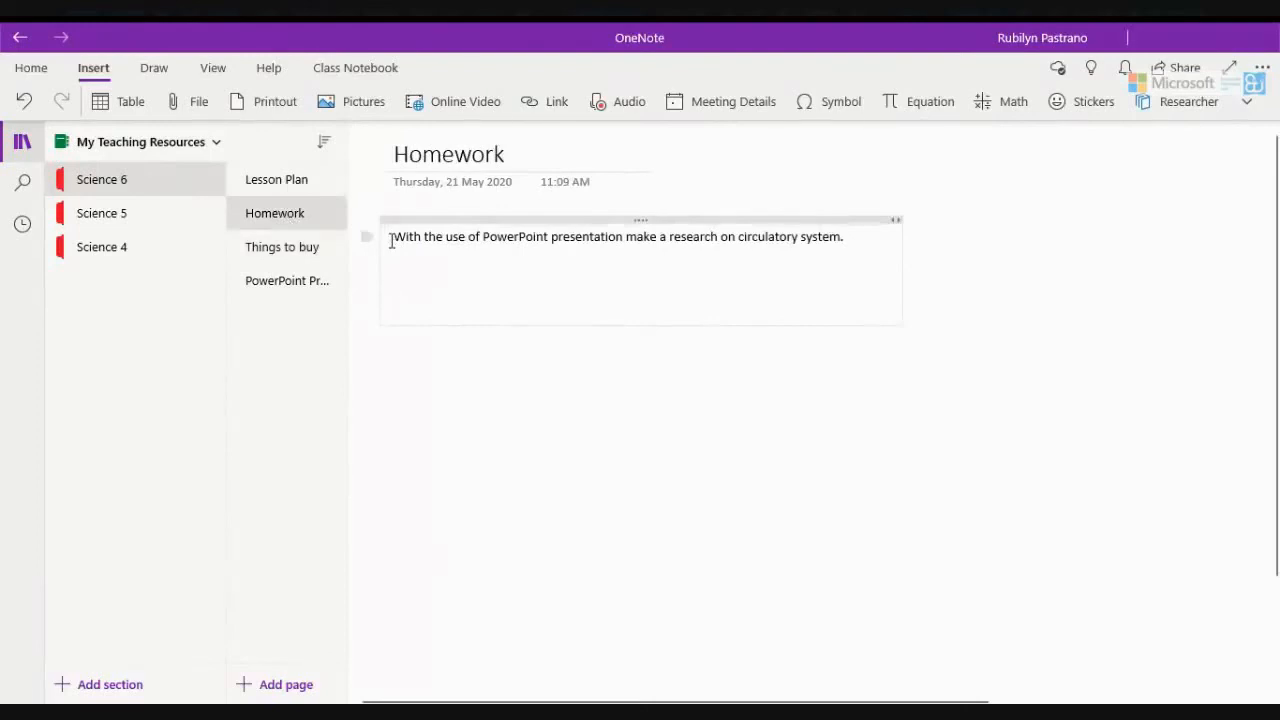
pyautogui.moveTo(391, 241); pyautogui.dragTo(954, 260)
pyautogui.press('Delete')
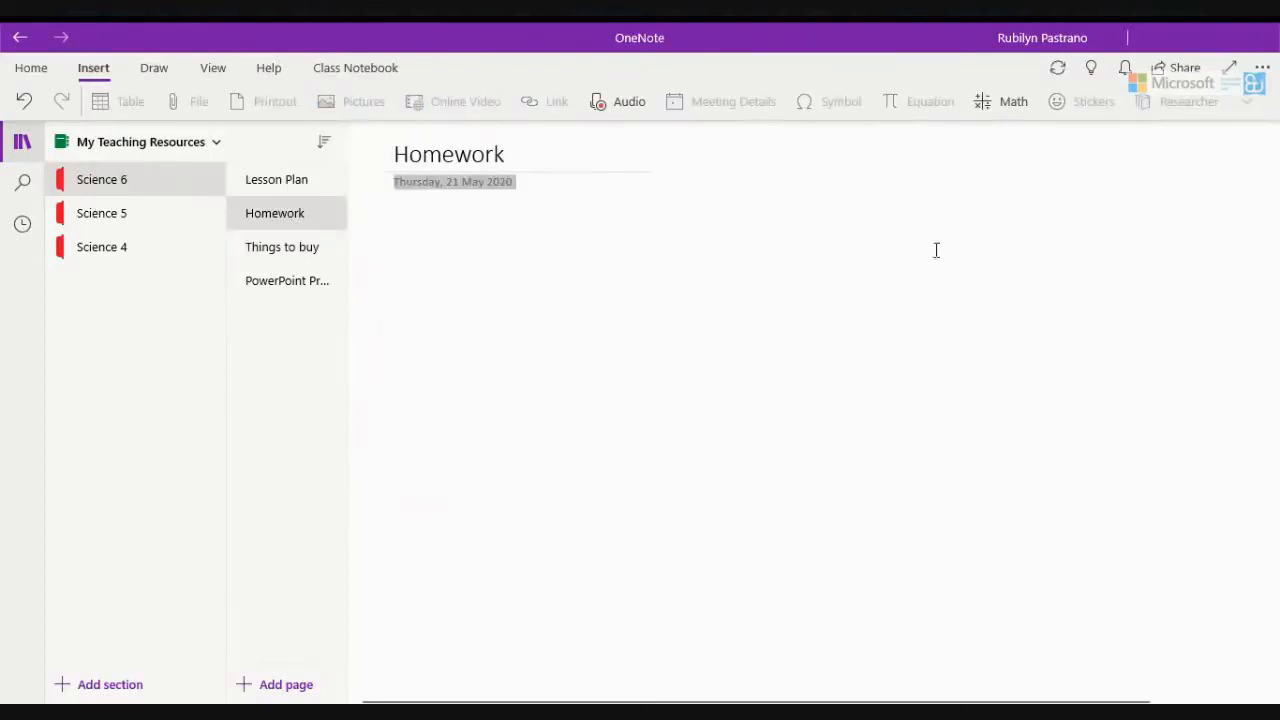
pyautogui.click(463, 224)
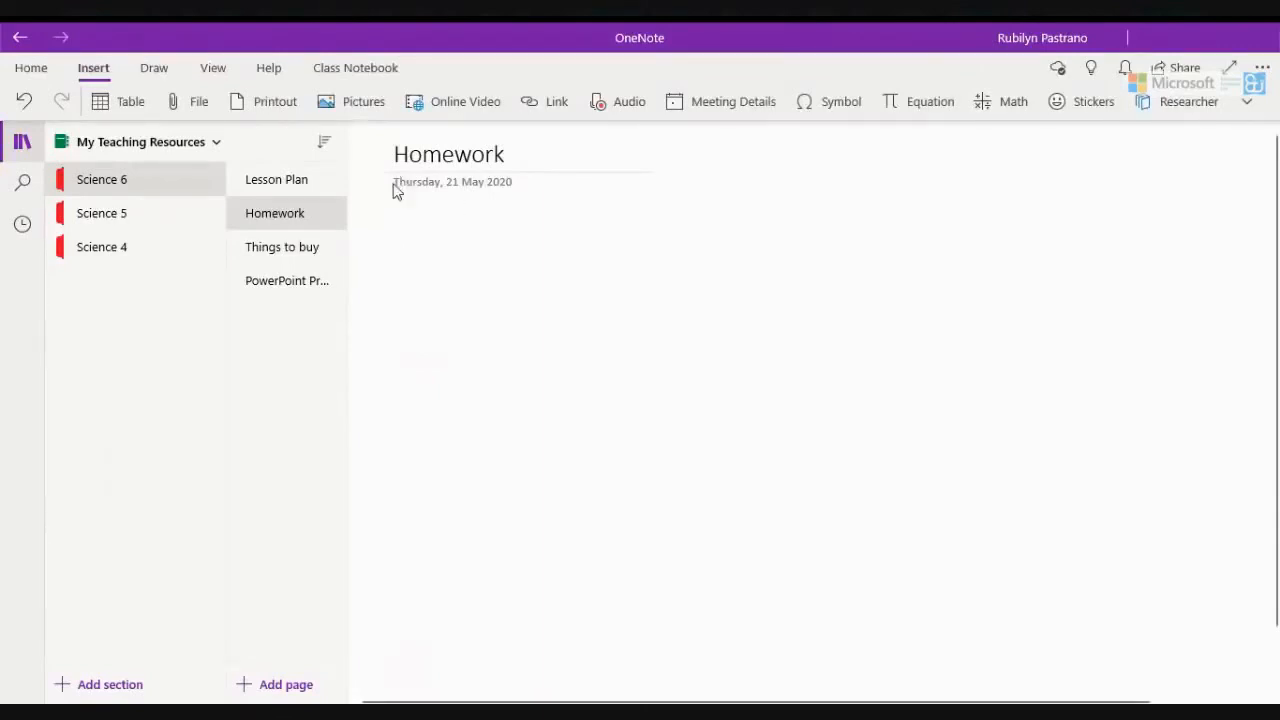
pyautogui.click(514, 183)
pyautogui.press('Escape')
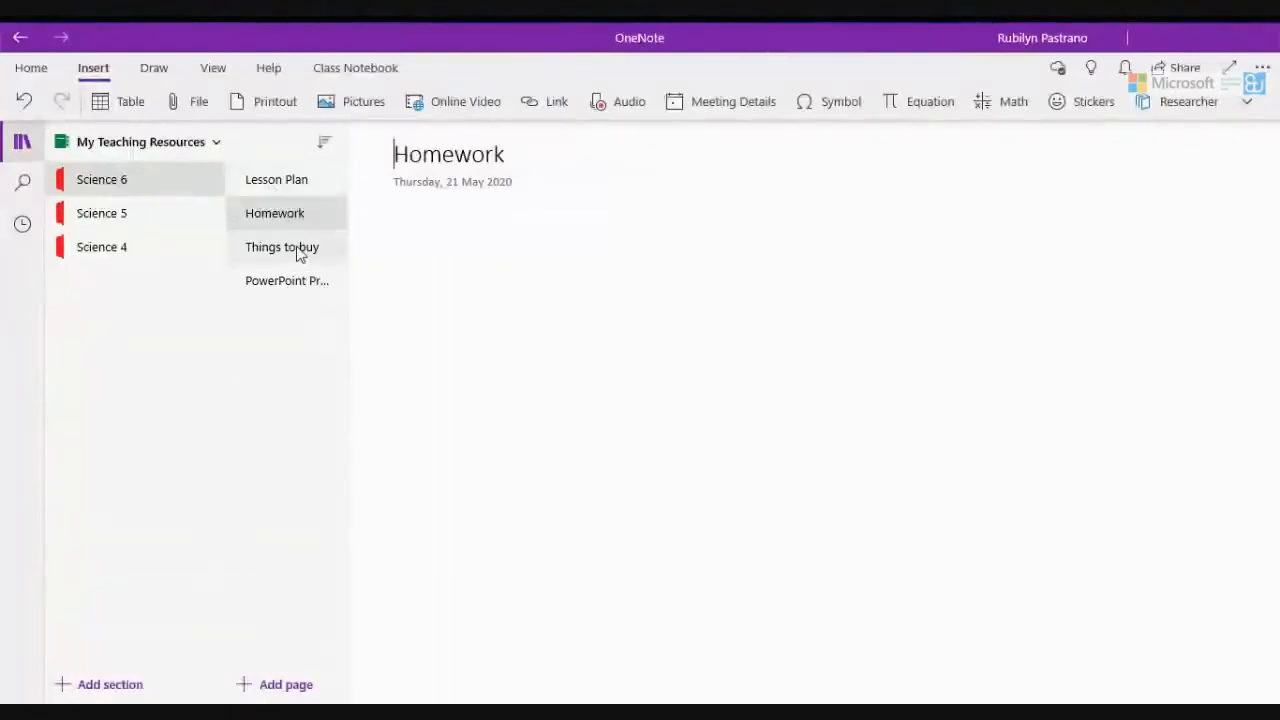
# Insert Business_Writing_Useful_Phrases 1.pdf from the Documents DOCS folder into the Lesson Plan page body as a printout
pyautogui.click(289, 192)
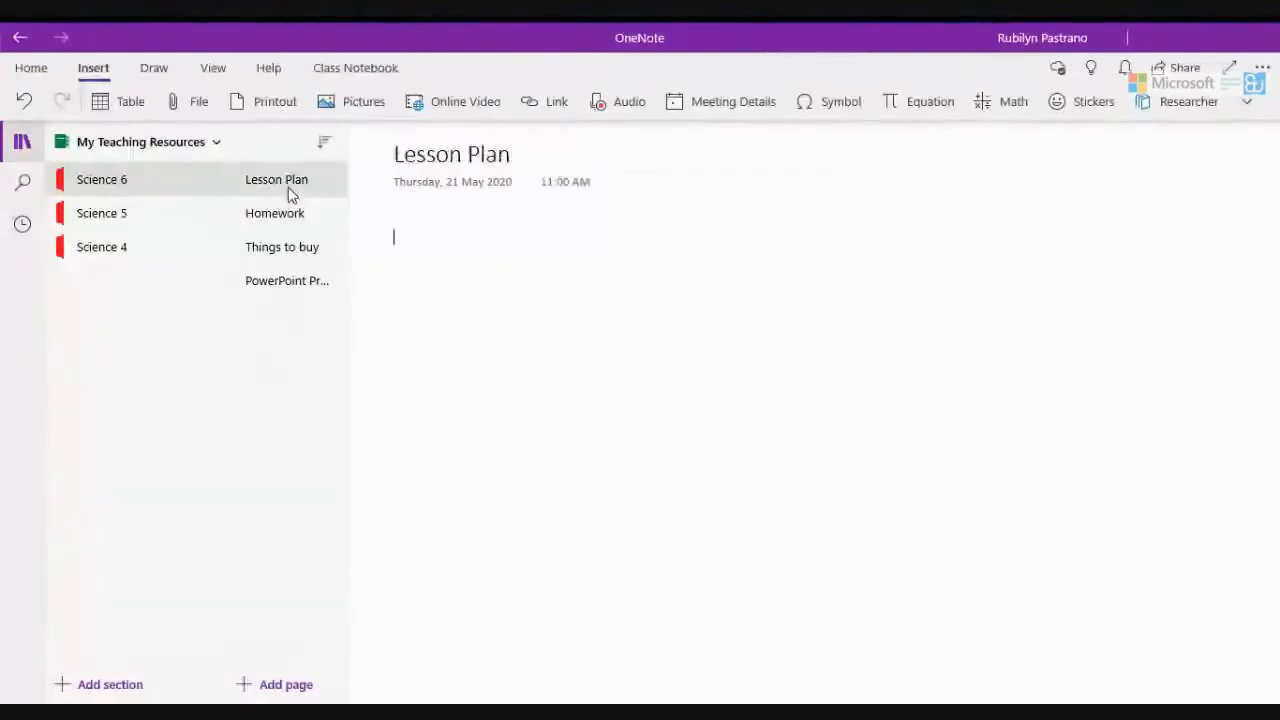
pyautogui.click(406, 224)
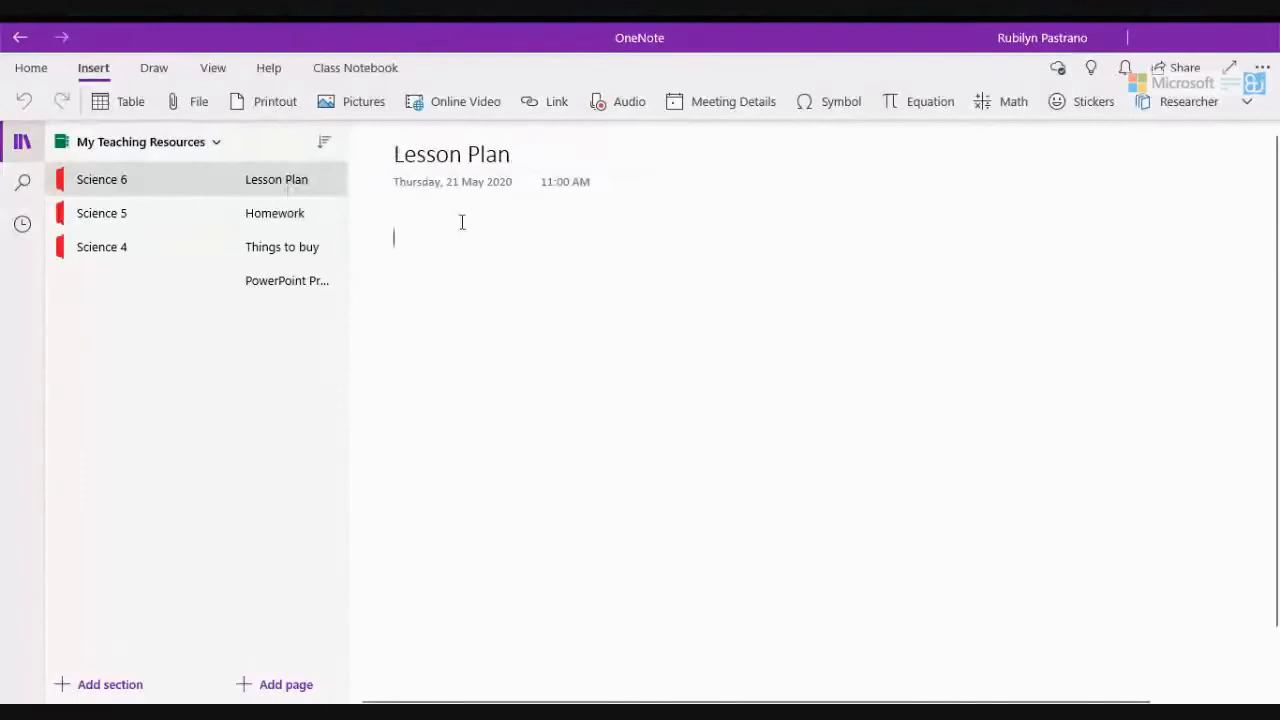
pyautogui.click(199, 104)
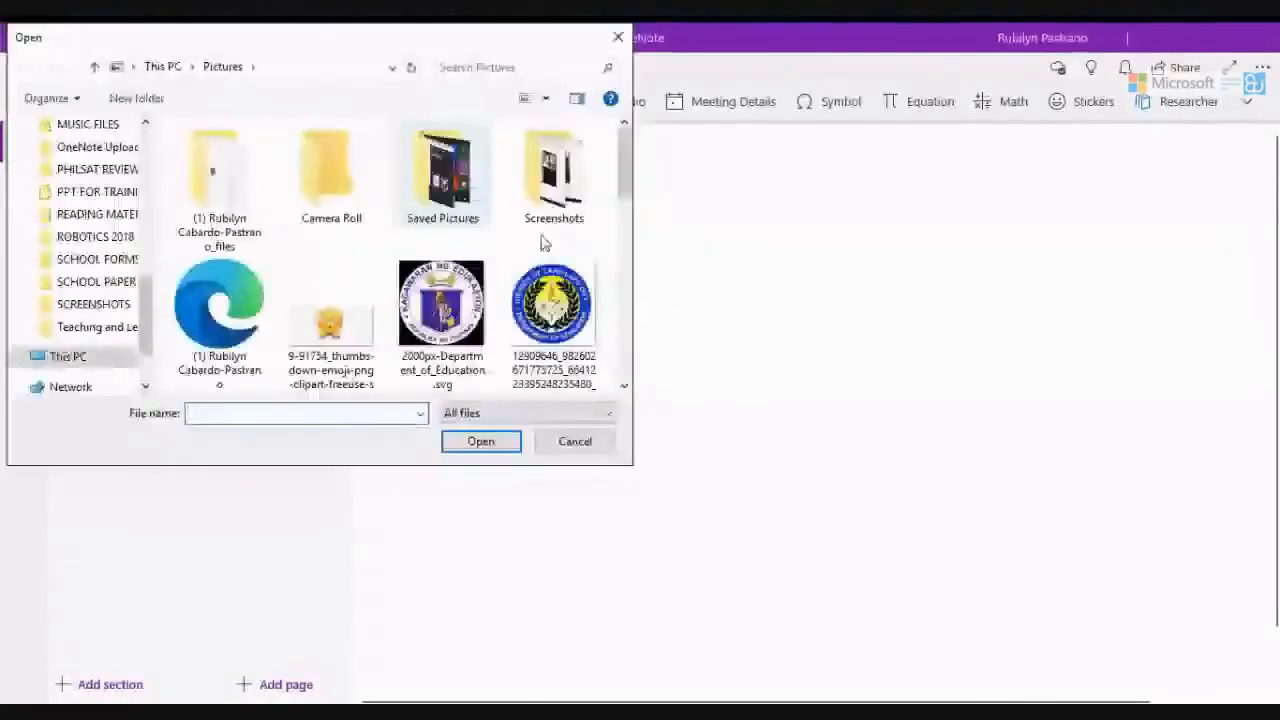
pyautogui.moveTo(625, 169); pyautogui.dragTo(300, 220)
pyautogui.scroll(5, 140, 130)
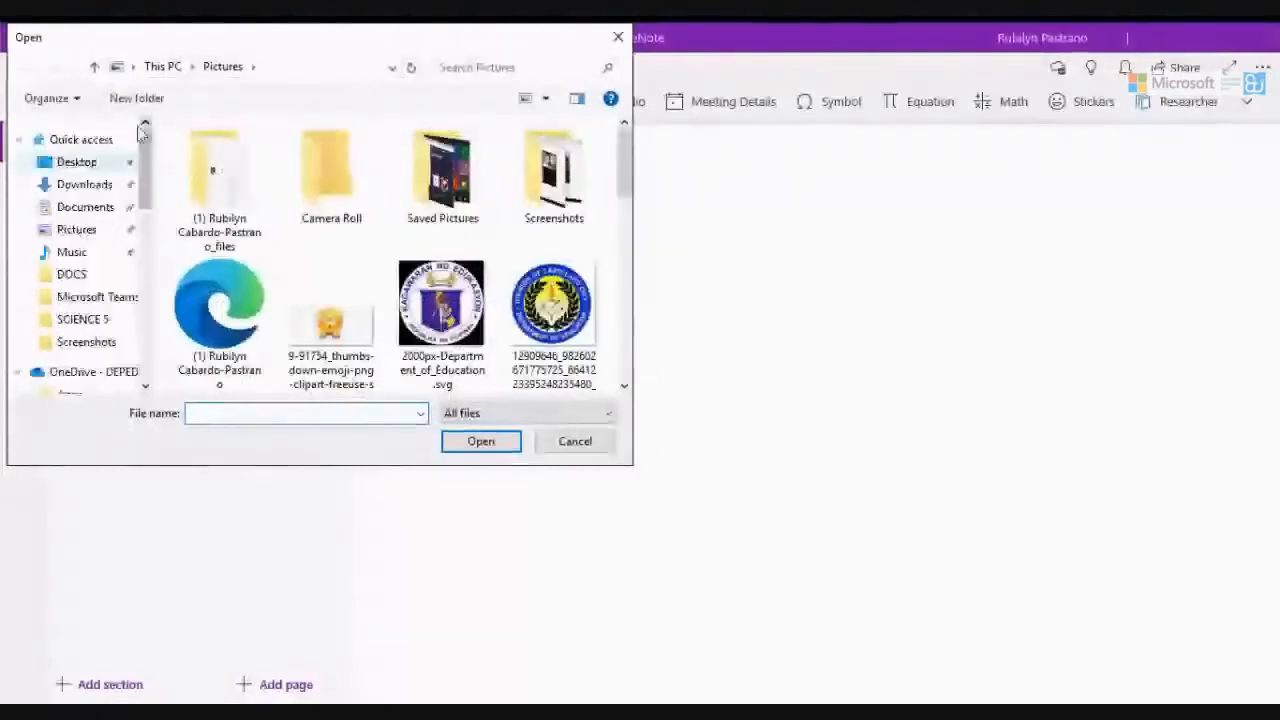
pyautogui.click(86, 208)
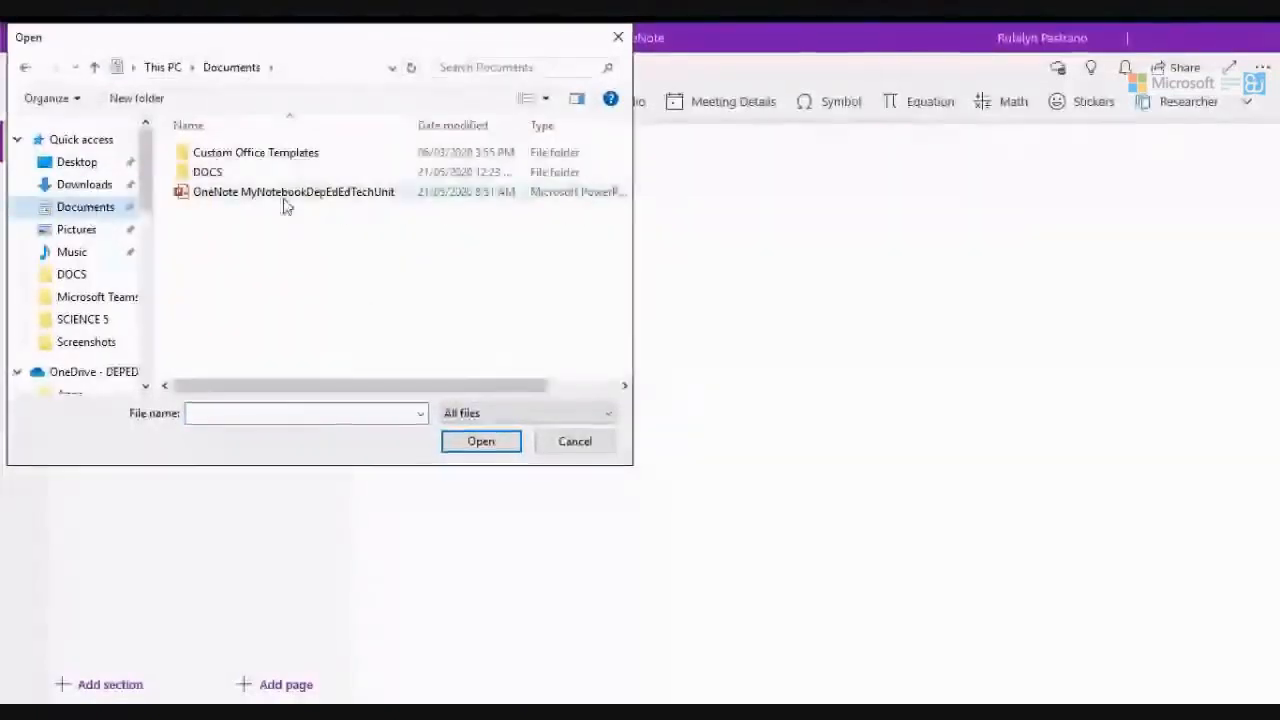
pyautogui.click(213, 177)
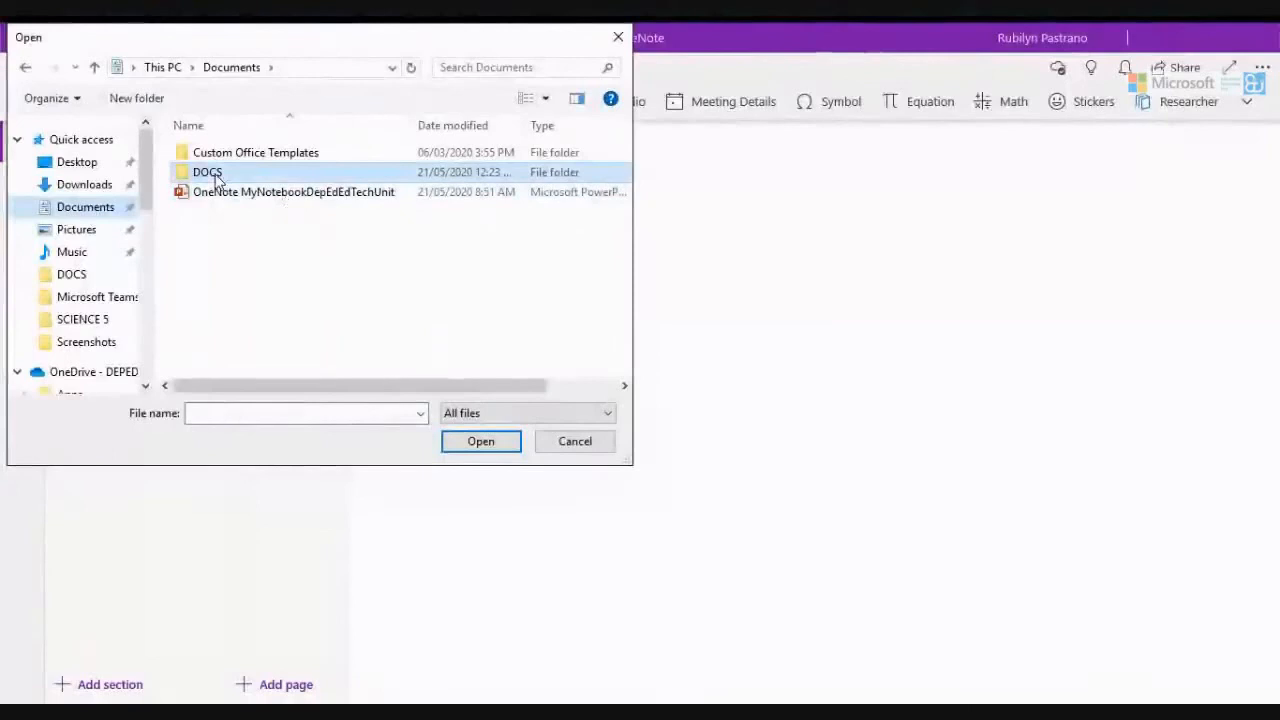
pyautogui.doubleClick(215, 175)
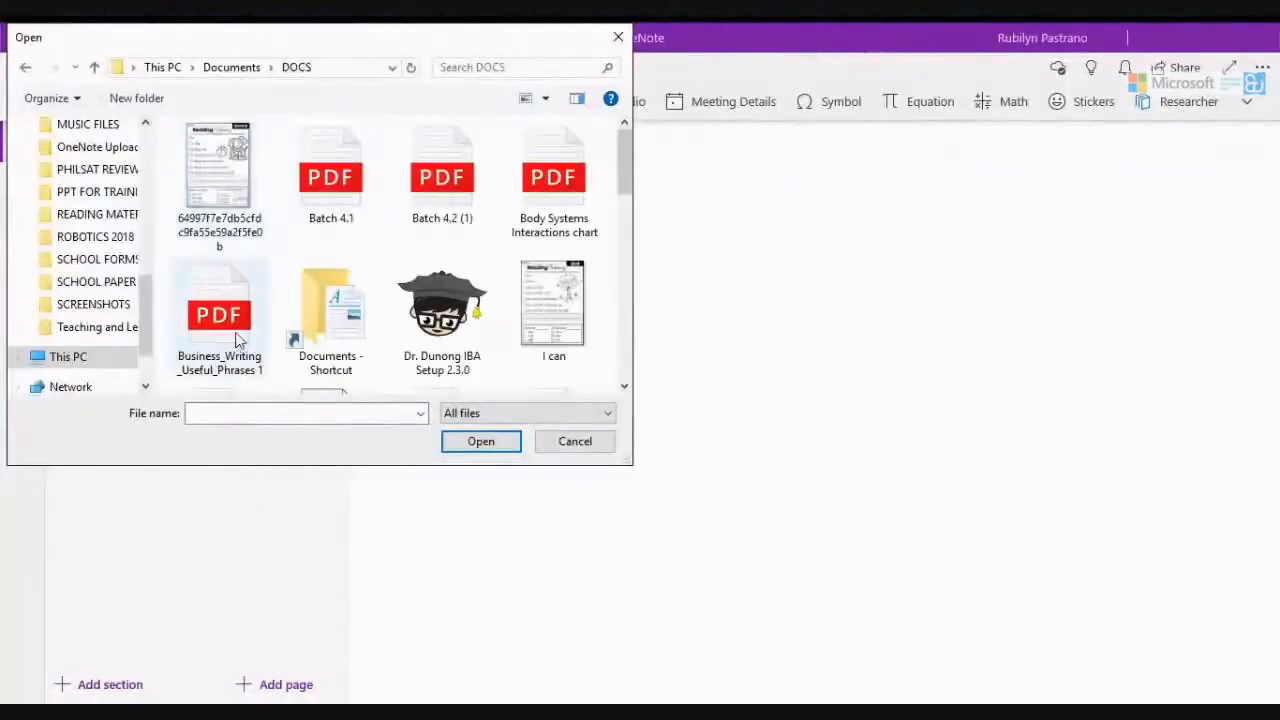
pyautogui.click(238, 340)
pyautogui.click(489, 442)
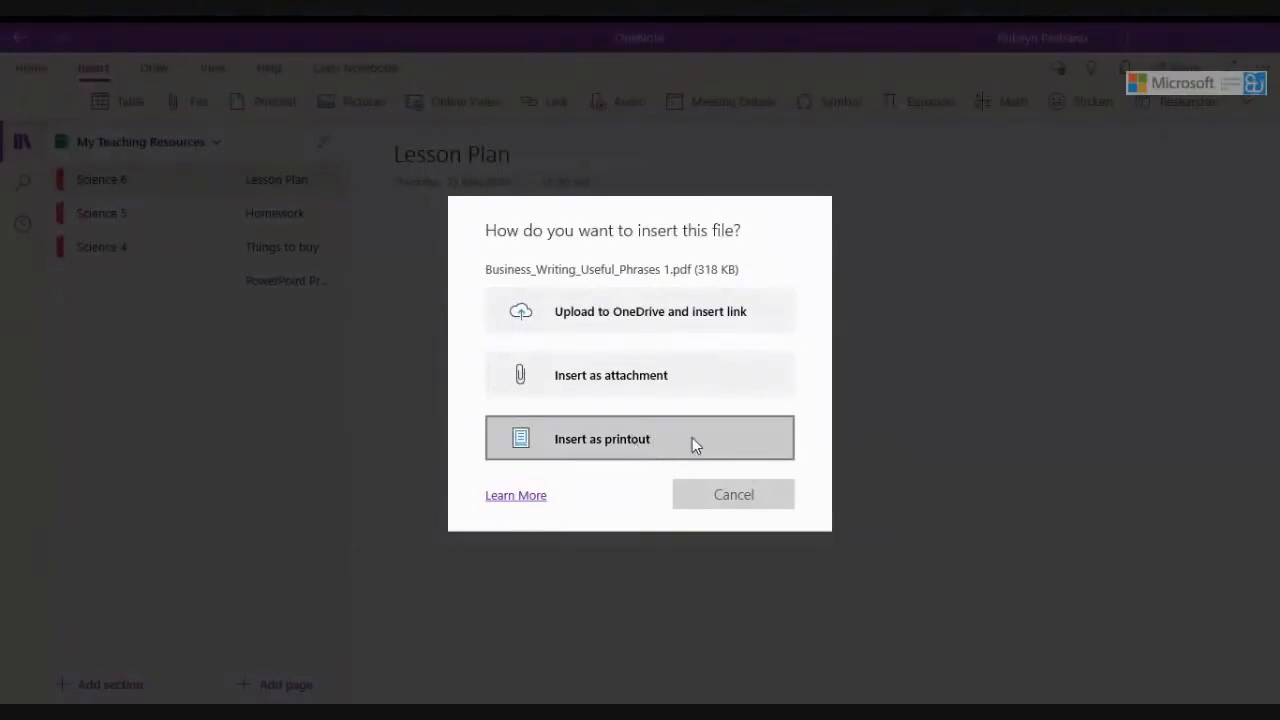
pyautogui.click(640, 441)
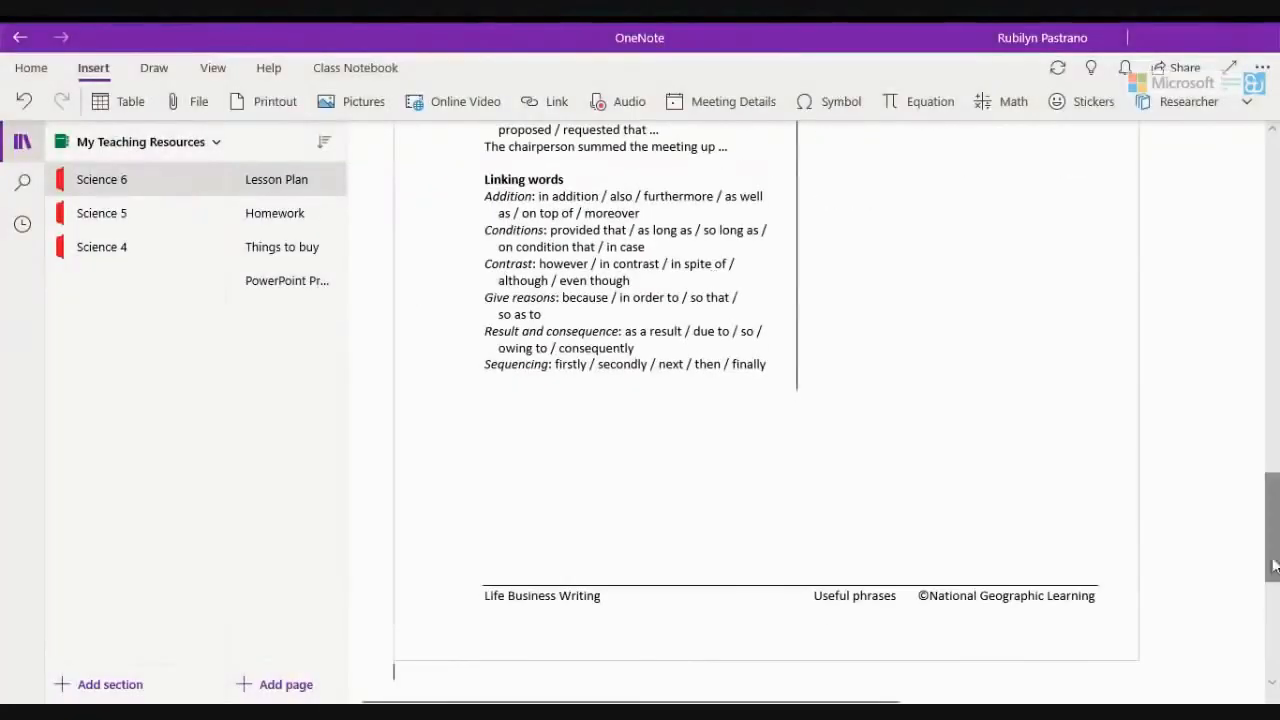
# Review the inserted printout on the Lesson Plan page and open the PDF attachment above it
pyautogui.moveTo(1276, 537); pyautogui.dragTo(1276, 188)
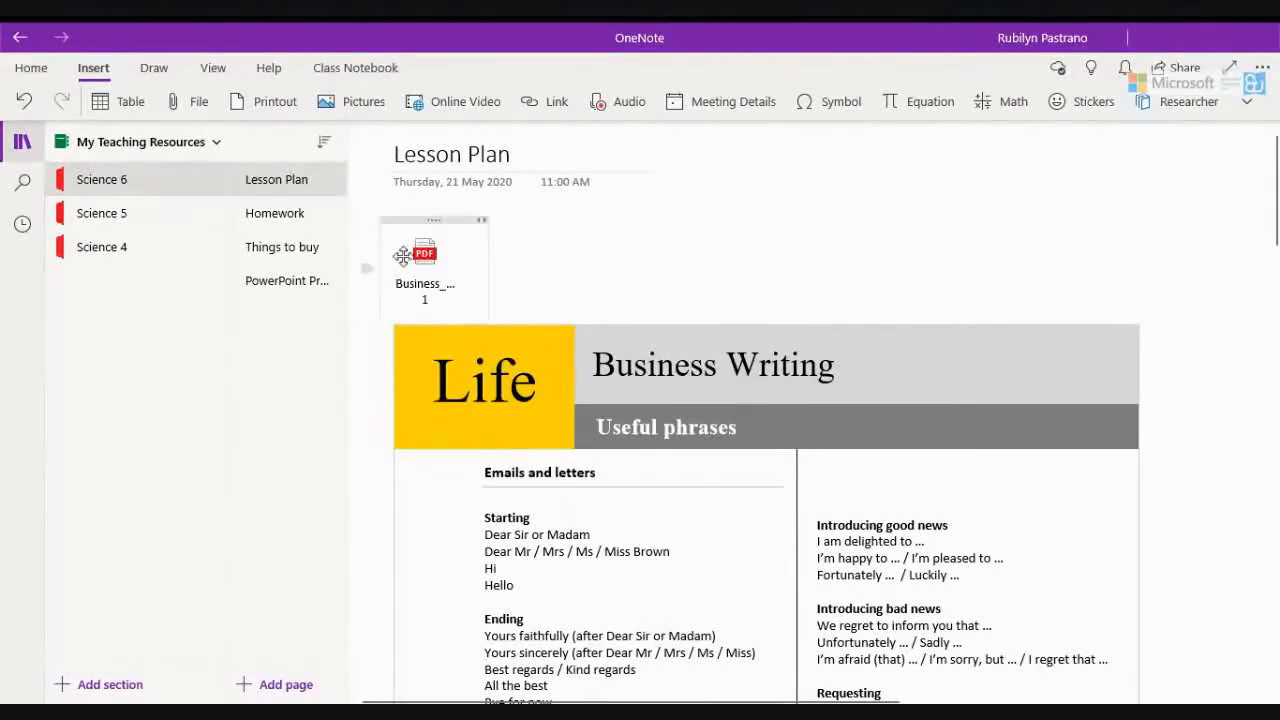
pyautogui.click(445, 245)
pyautogui.doubleClick(420, 257)
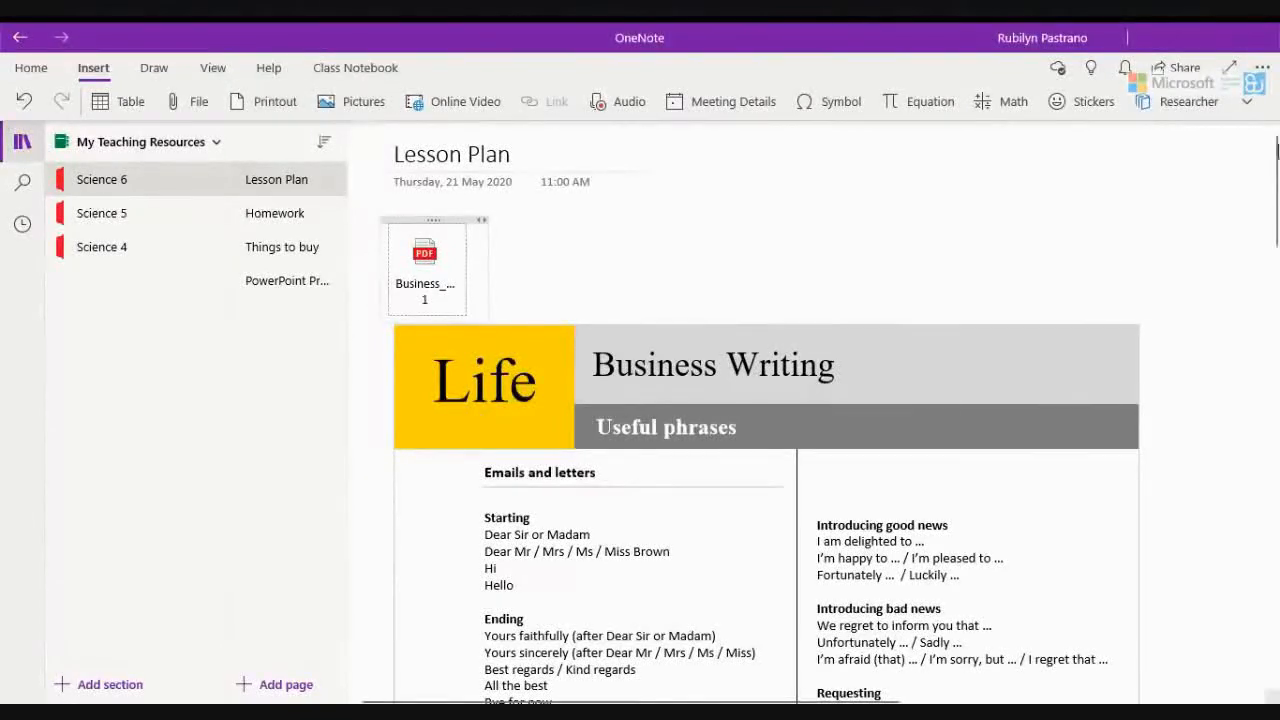
pyautogui.moveTo(1273, 166); pyautogui.dragTo(846, 28)
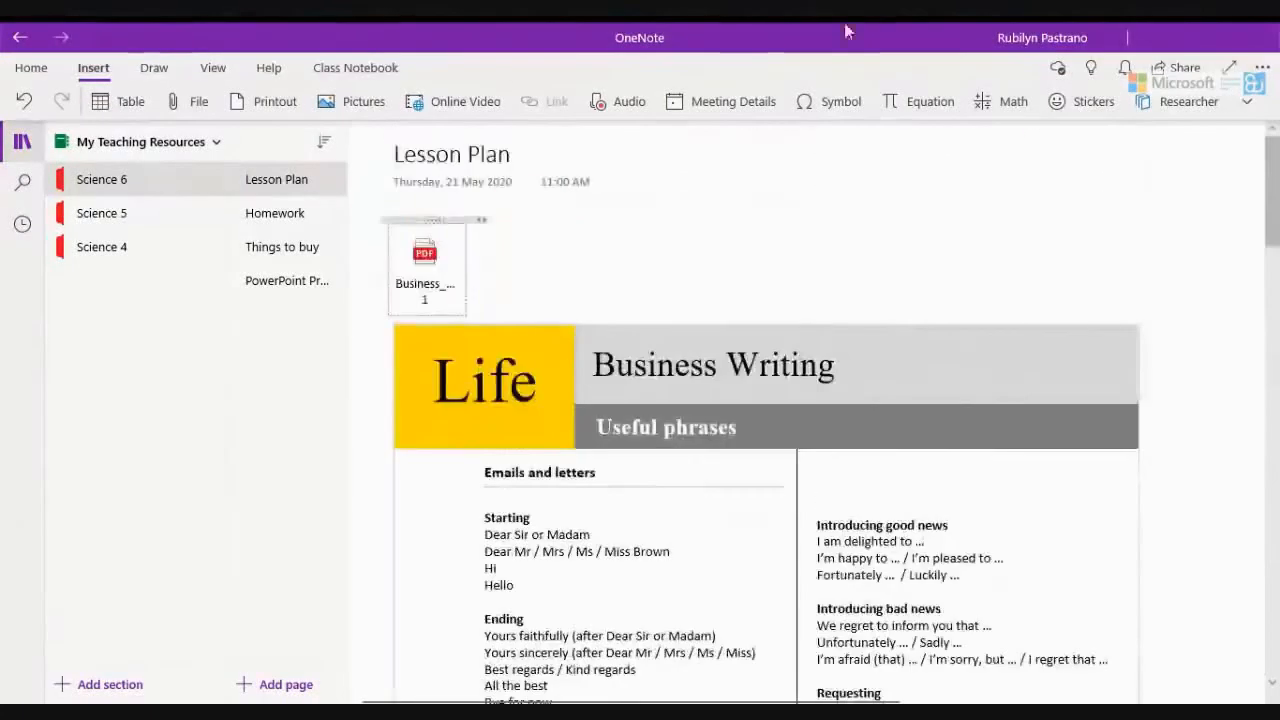
# Insert Batch 4.2 (1).pdf from the Documents DOCS folder into the Homework page as an attachment
pyautogui.click(283, 222)
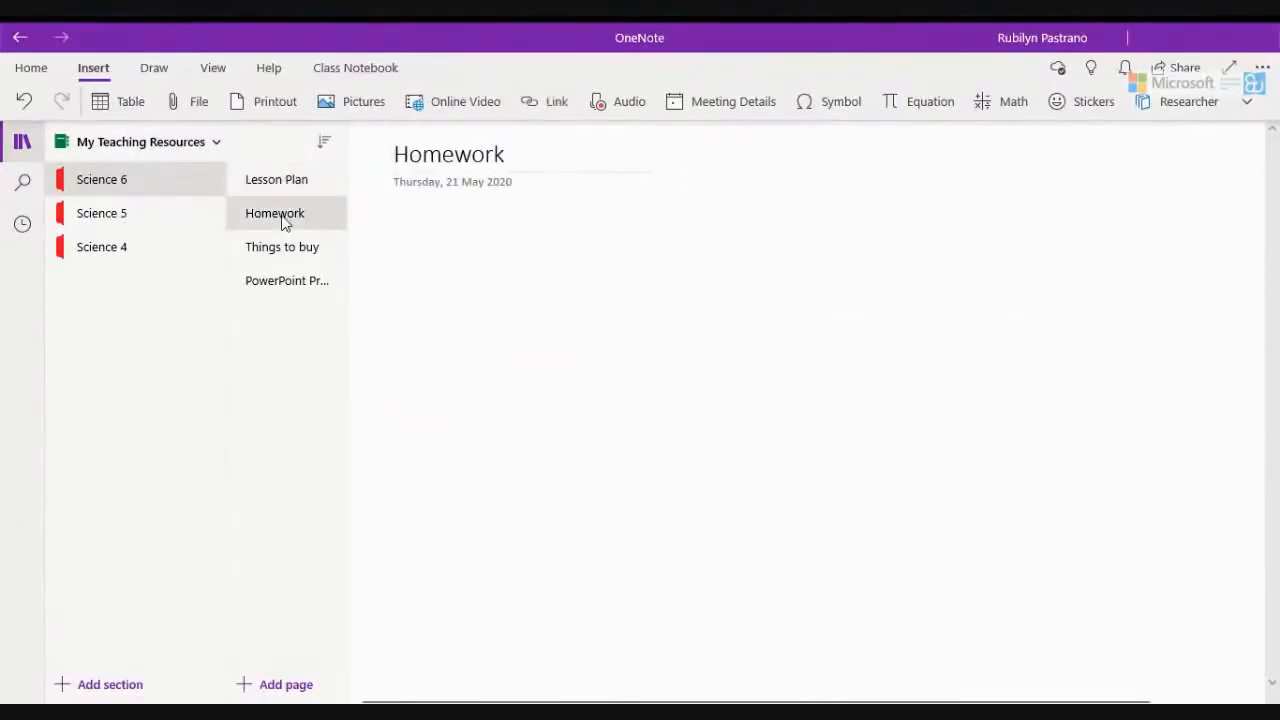
pyautogui.click(196, 102)
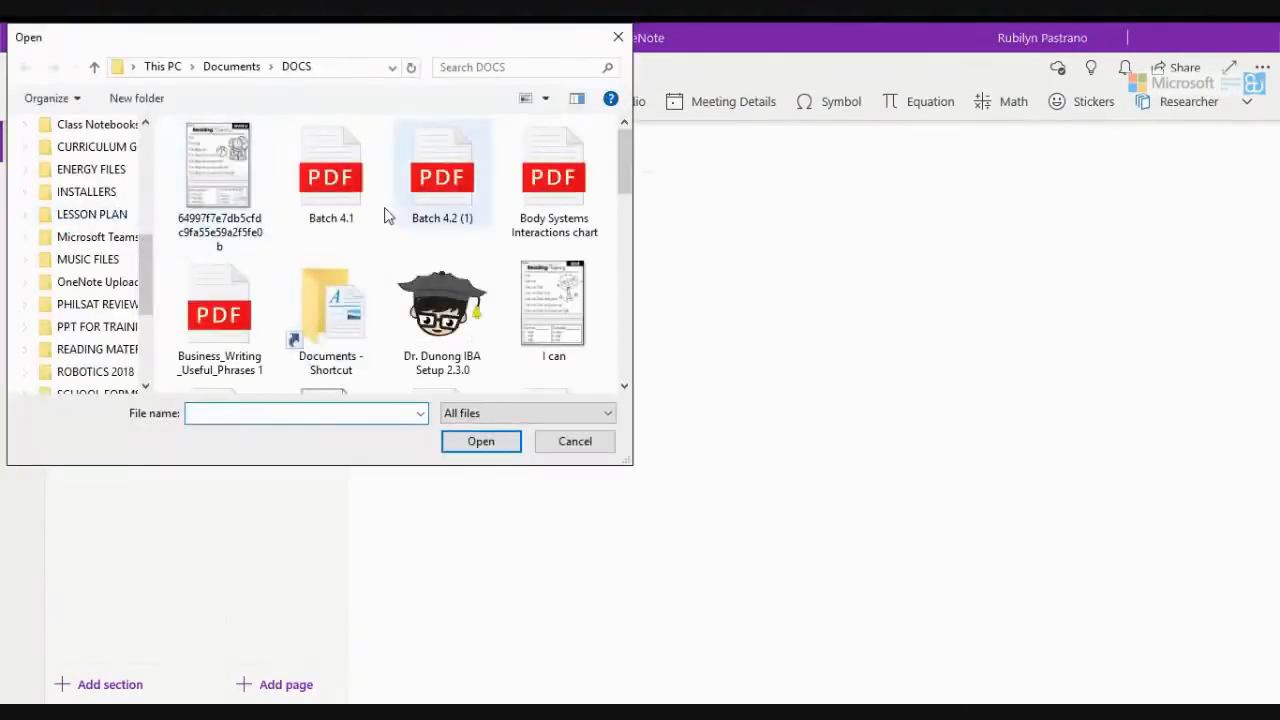
pyautogui.click(437, 210)
pyautogui.click(499, 447)
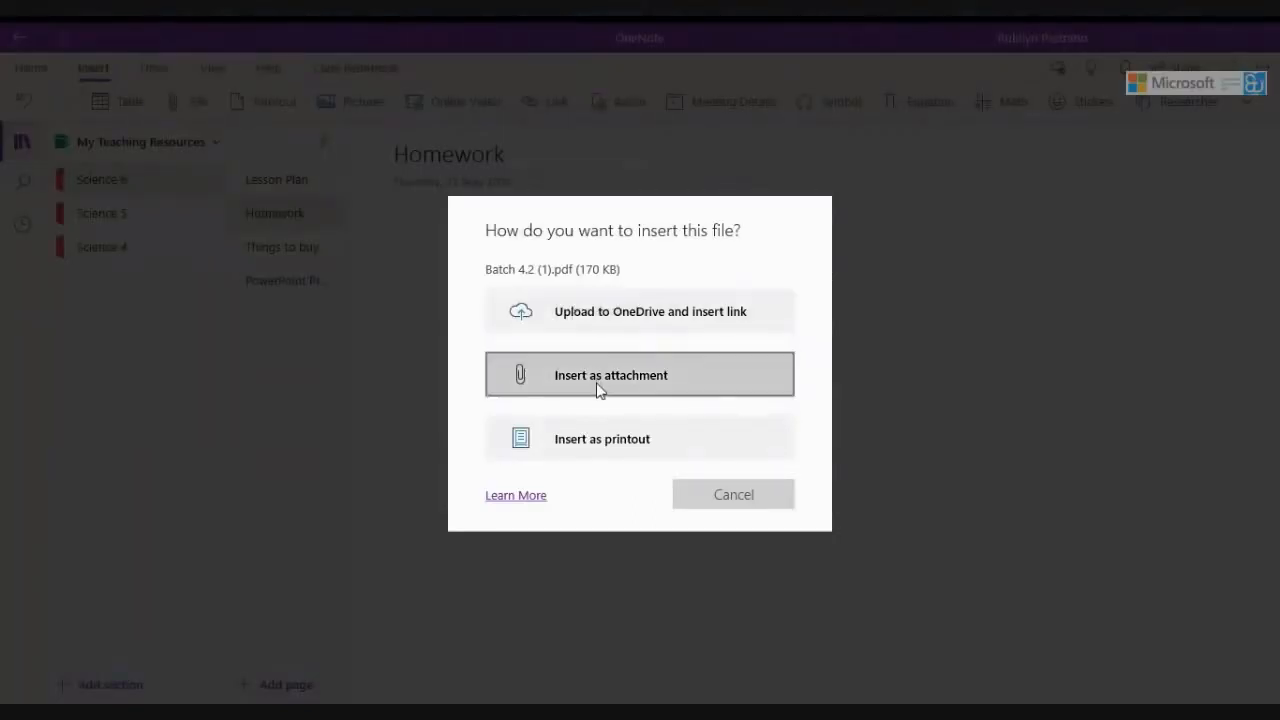
pyautogui.click(598, 385)
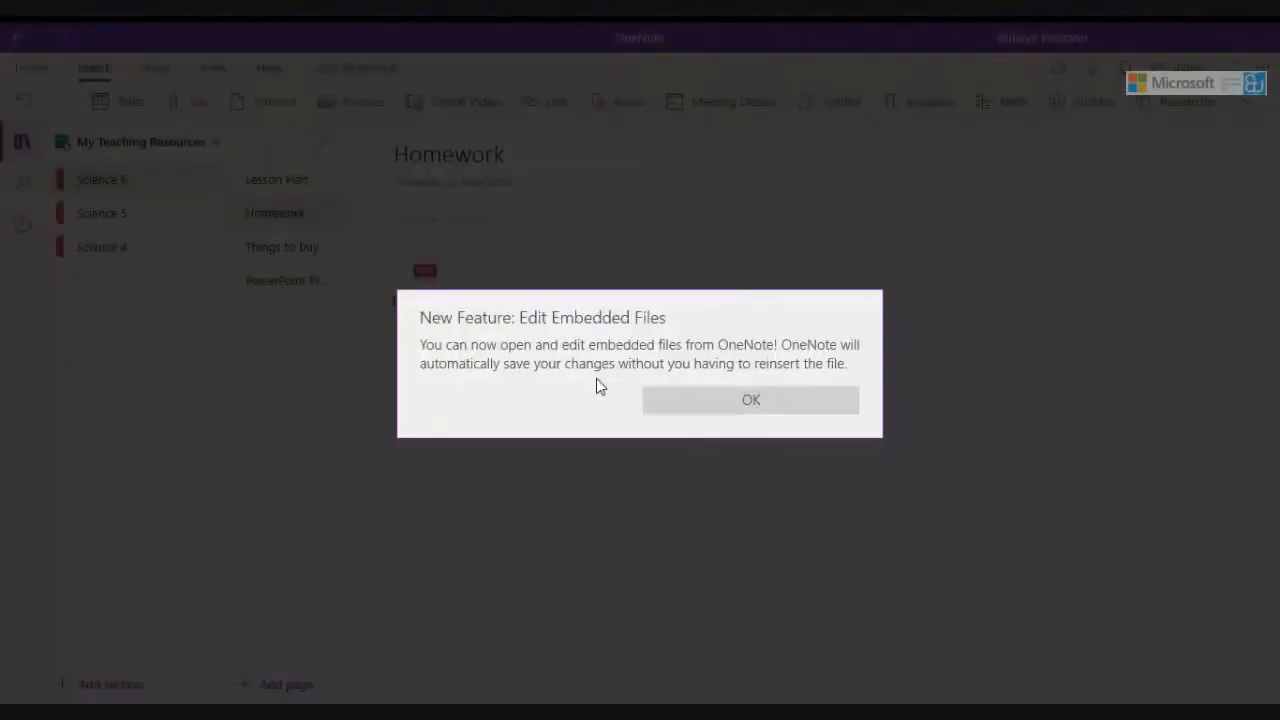
pyautogui.click(752, 401)
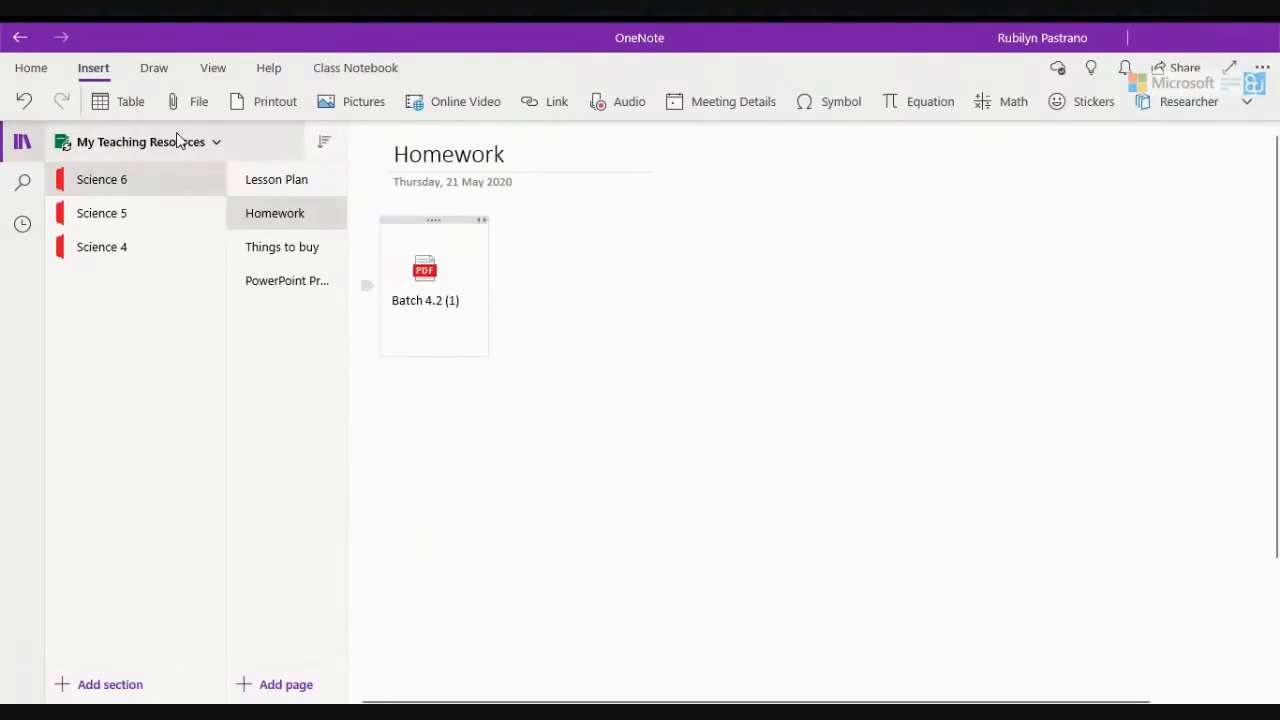
# Insert the OneNote MyNotebookDepEdEdTechUnit presentation from the Documents folder into the Homework page as an attachment
pyautogui.click(196, 104)
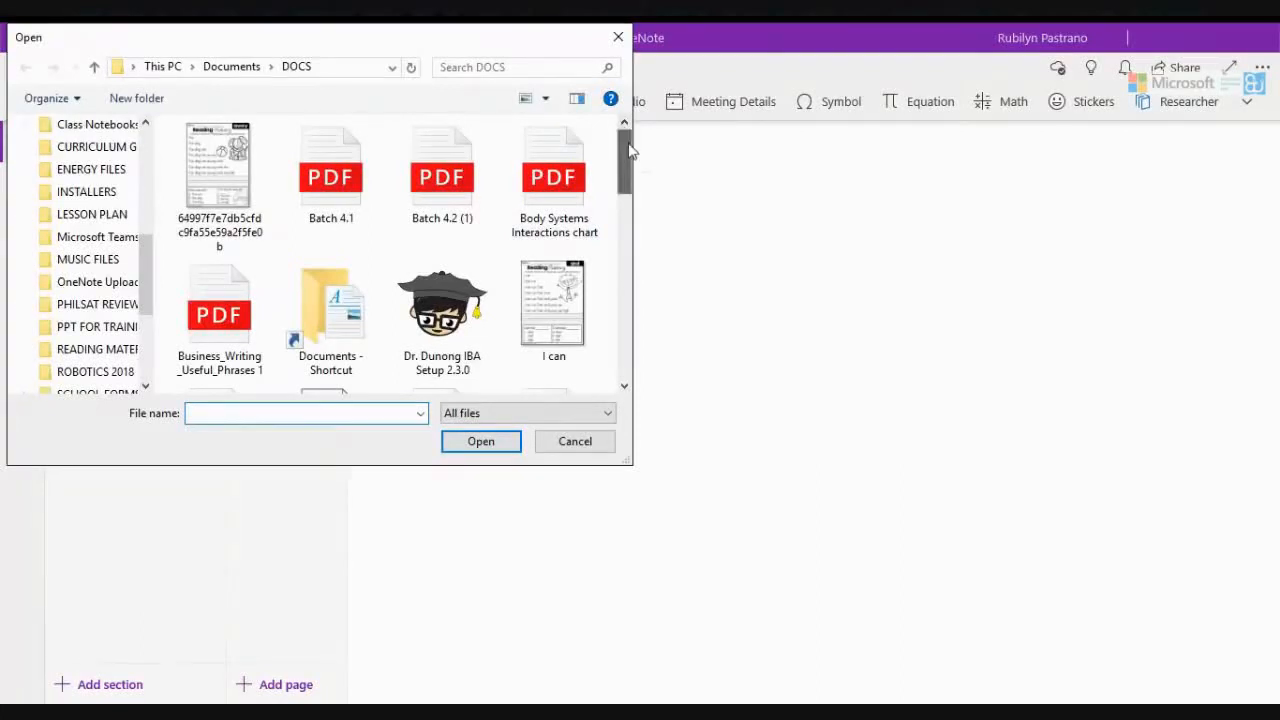
pyautogui.moveTo(148, 275); pyautogui.dragTo(150, 180)
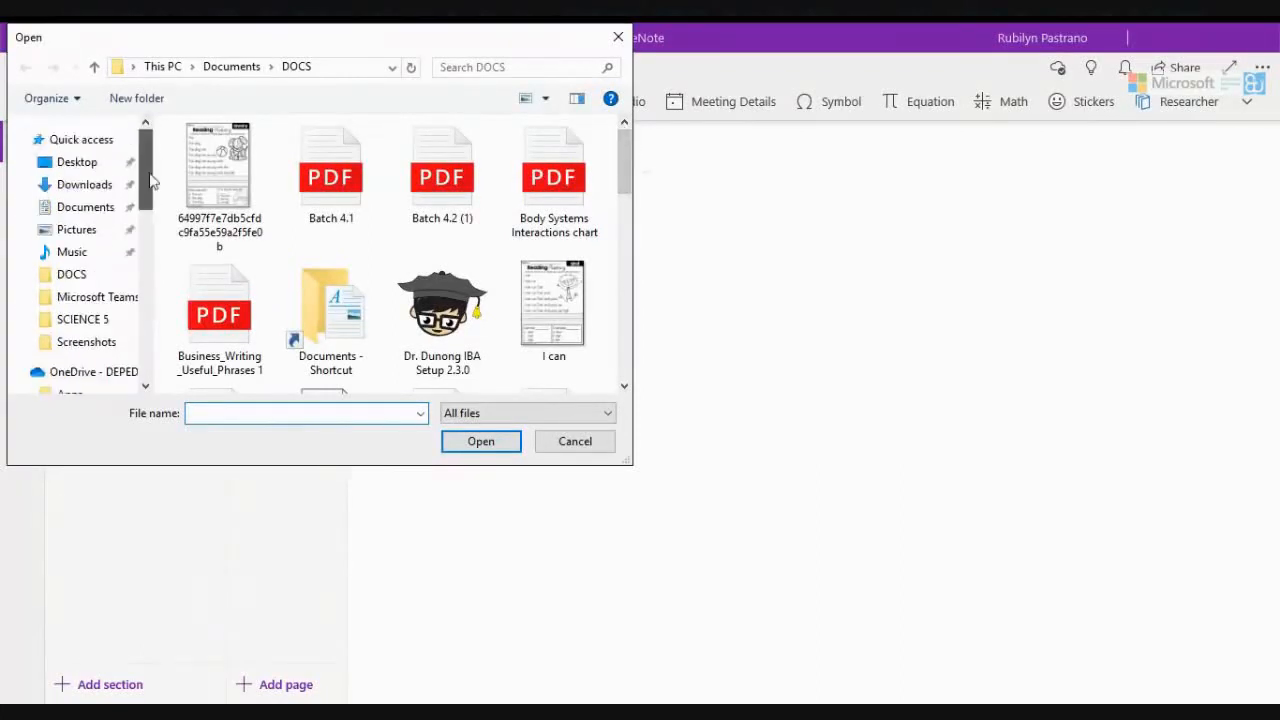
pyautogui.click(97, 206)
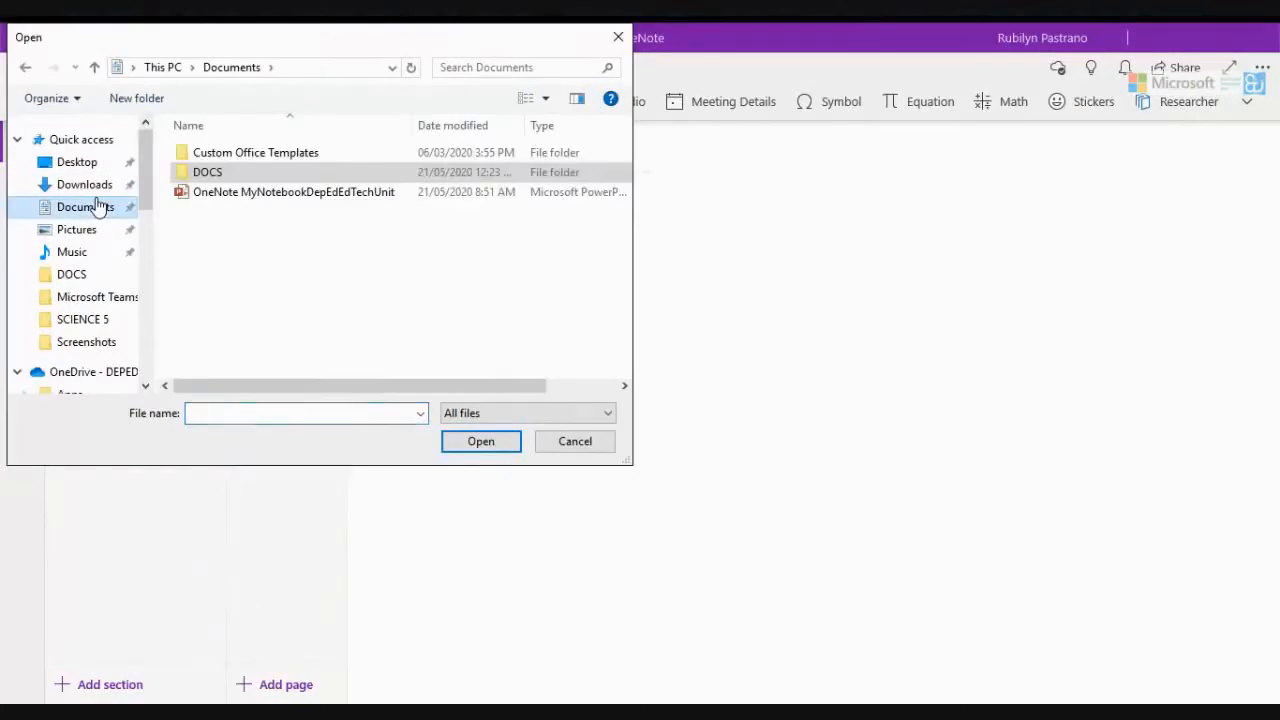
pyautogui.click(220, 199)
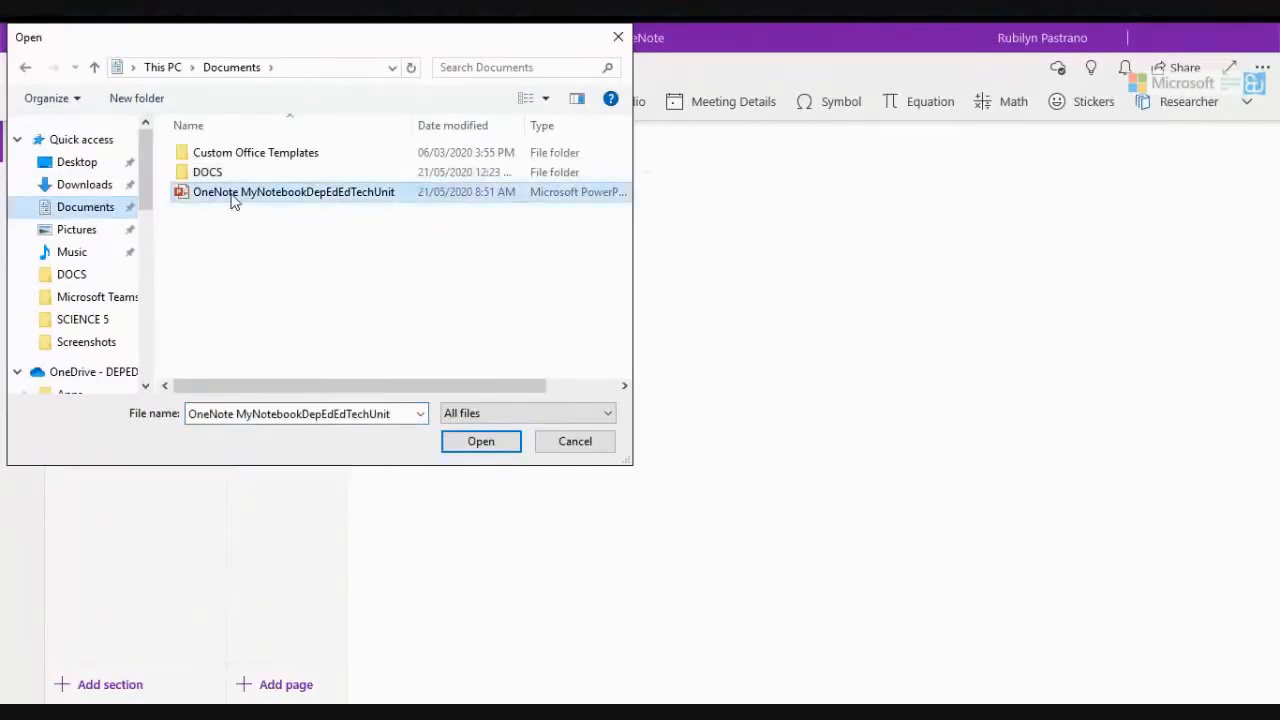
pyautogui.click(482, 441)
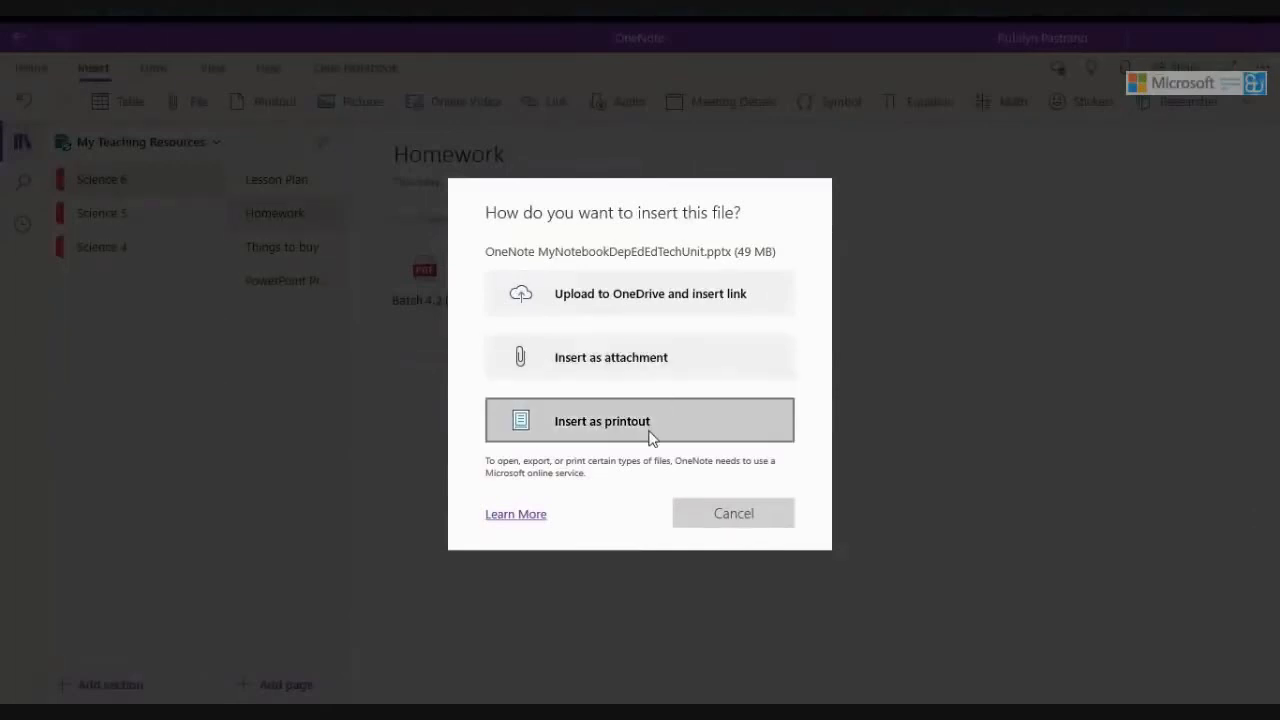
pyautogui.click(658, 370)
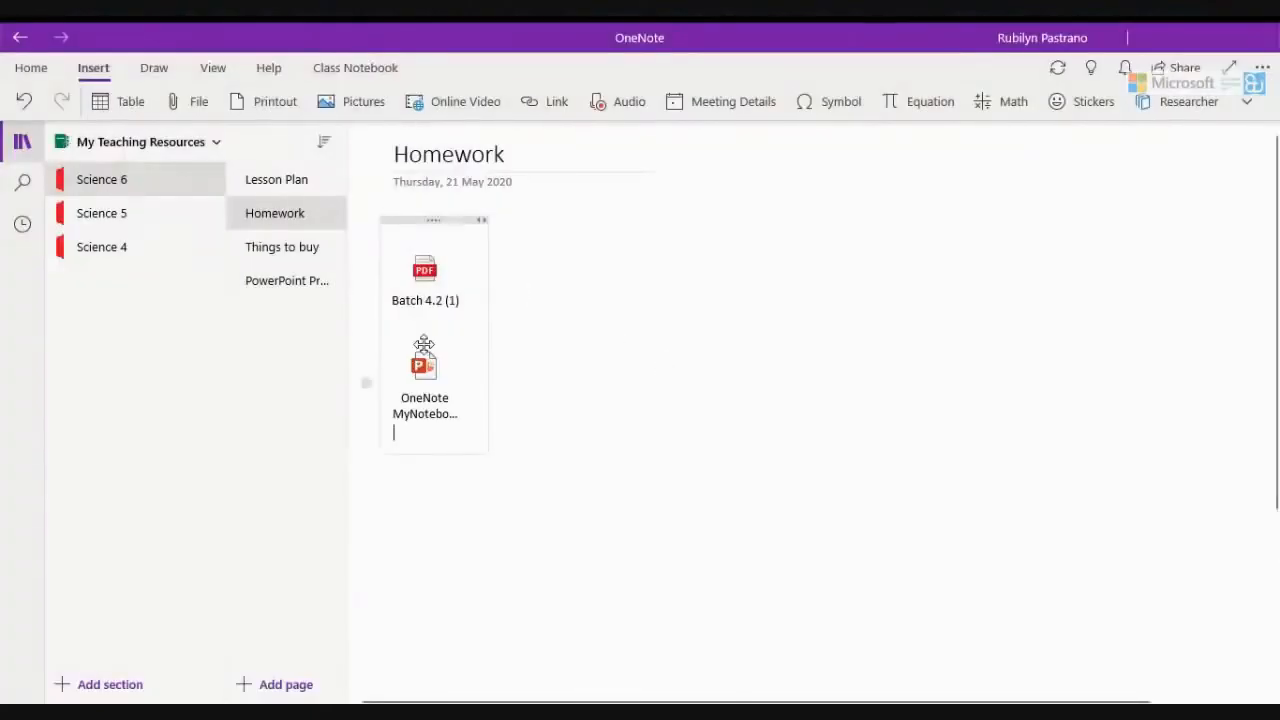
# Upload OneNote MyNotebookDepEdEdTechUnit.pptx to OneDrive and insert its link below the attachments on the Homework page
pyautogui.click(191, 113)
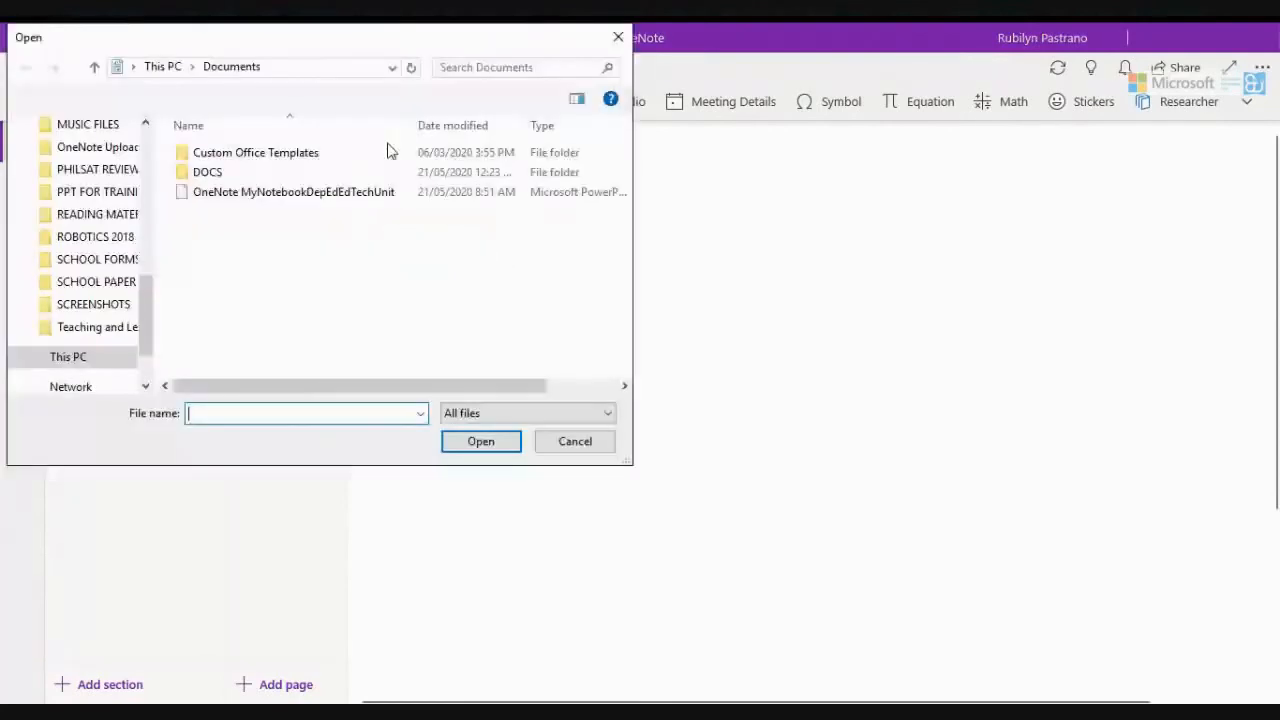
pyautogui.click(305, 194)
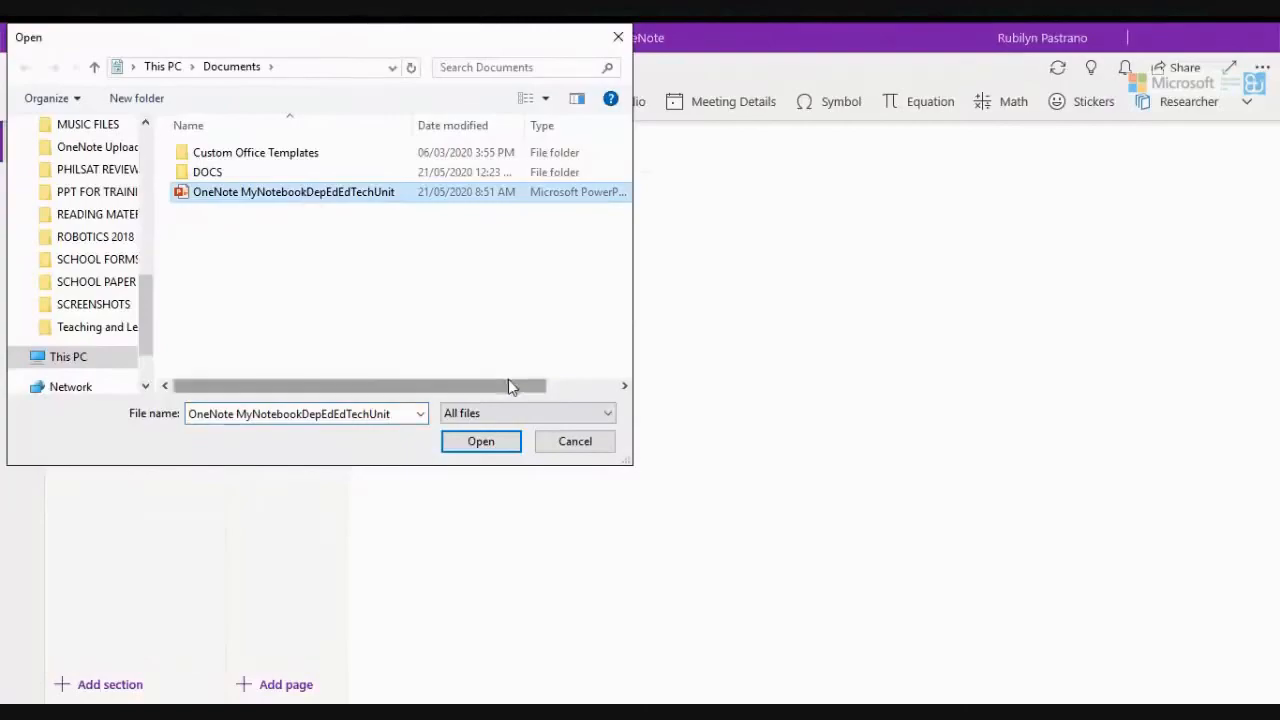
pyautogui.click(480, 442)
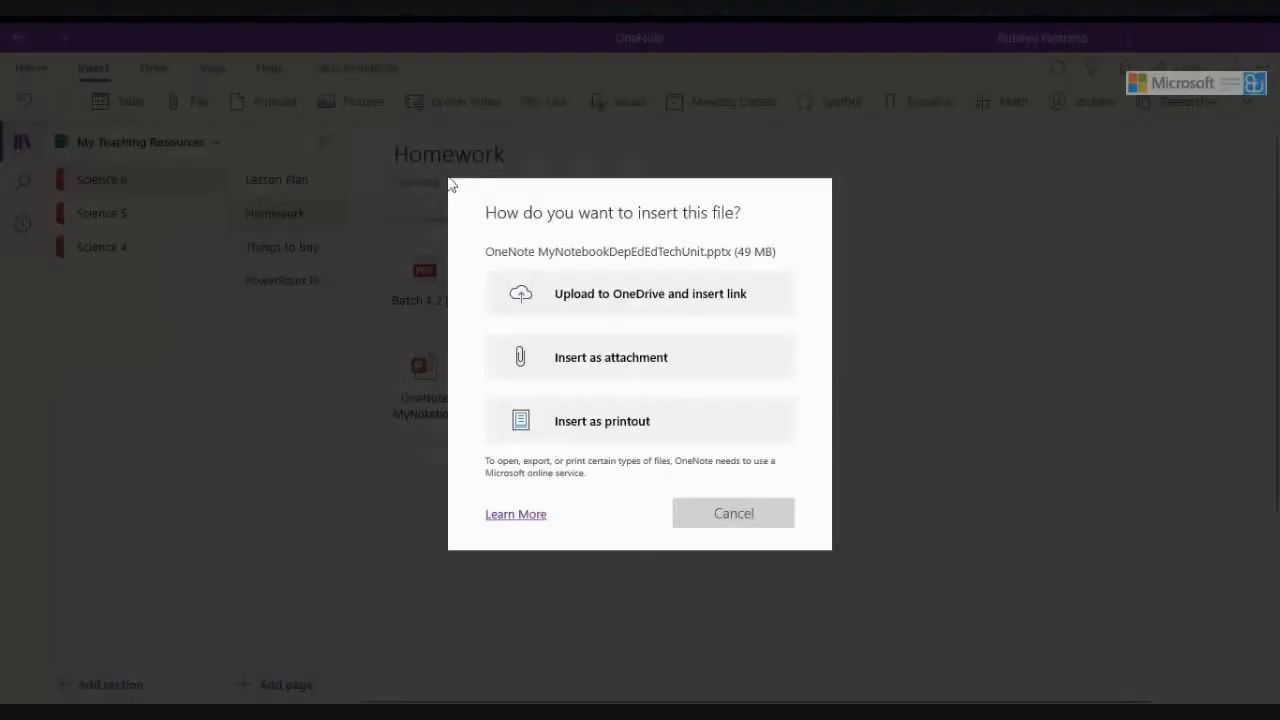
pyautogui.click(660, 292)
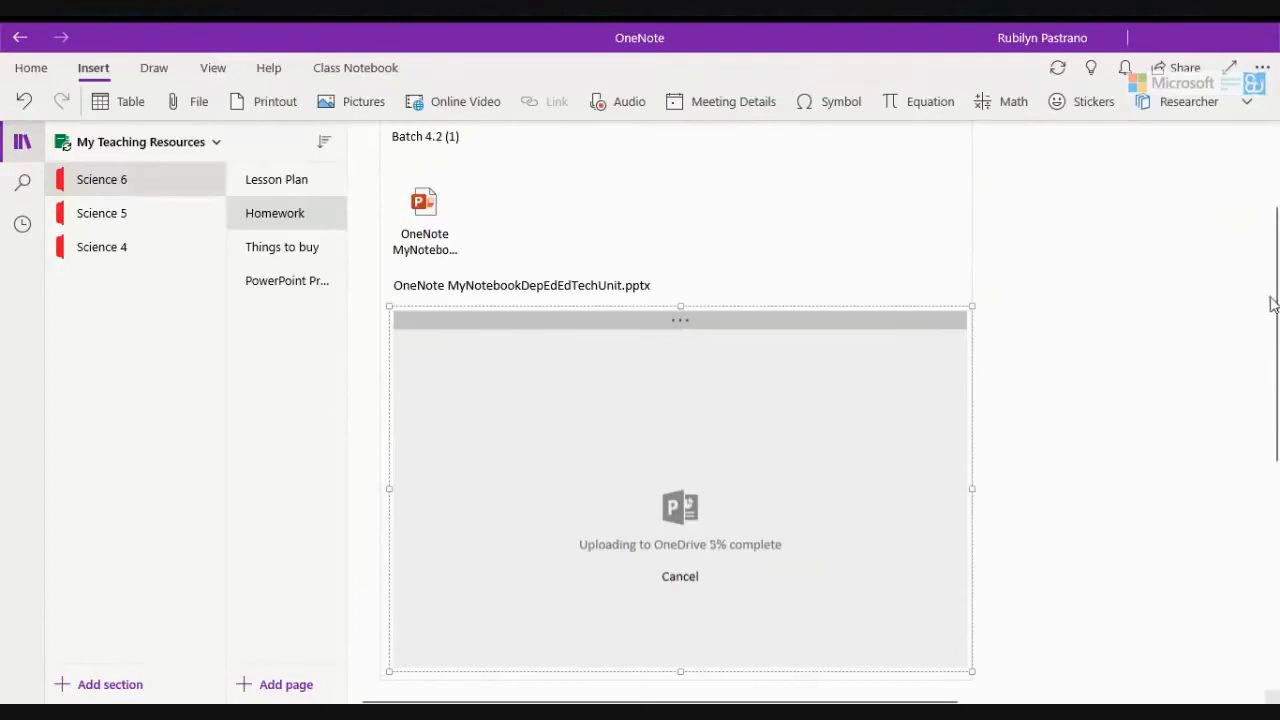
pyautogui.moveTo(1266, 277); pyautogui.dragTo(1260, 200)
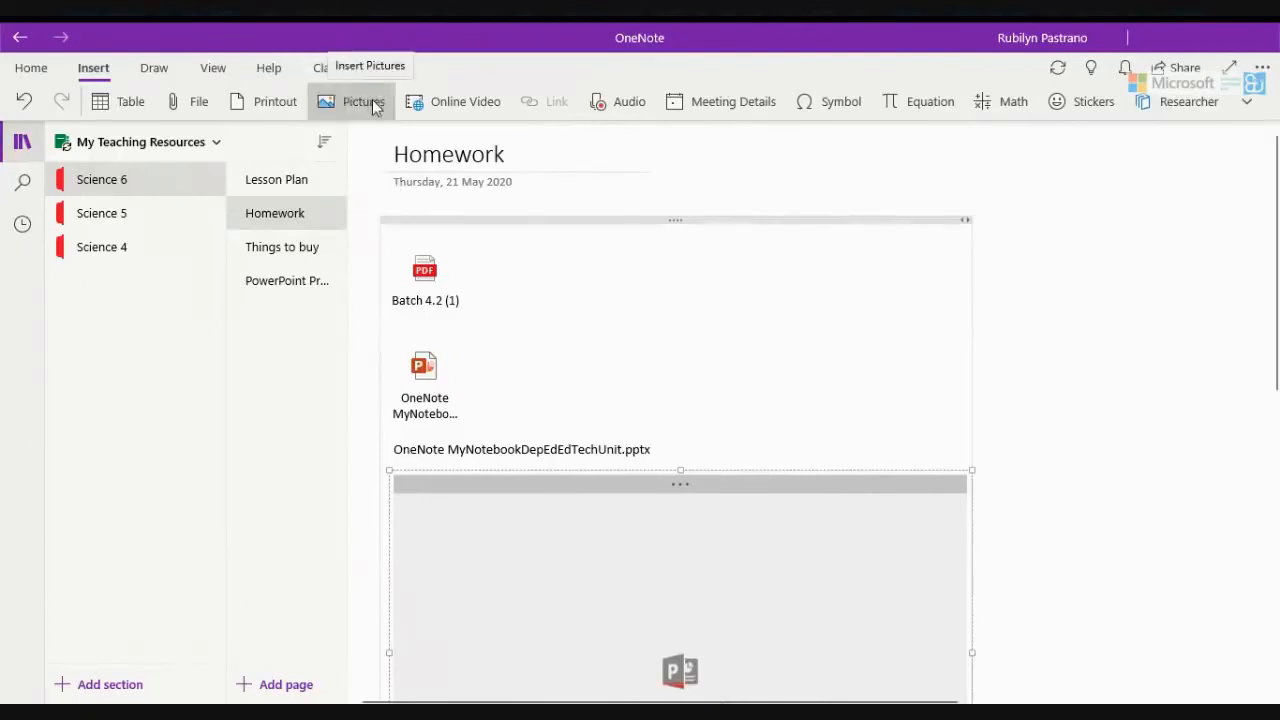
# Open the Things to buy page in the Science 6 section
pyautogui.click(274, 251)
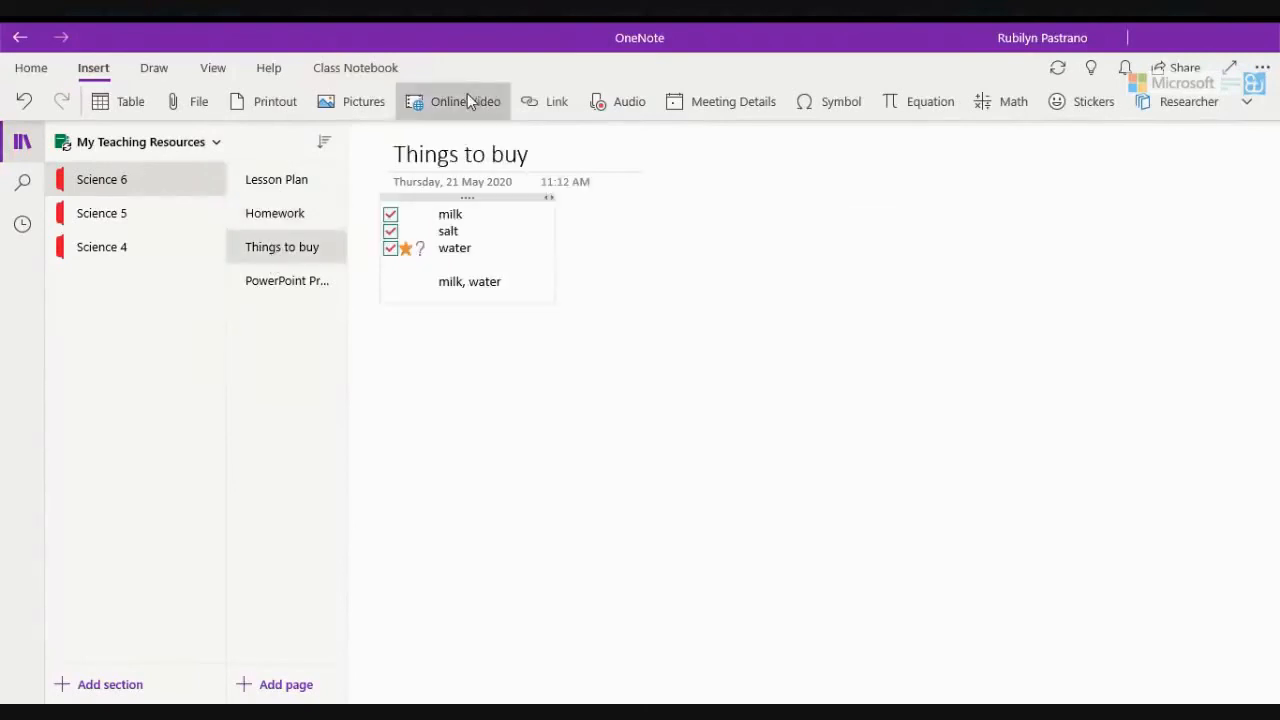
pyautogui.click(467, 97)
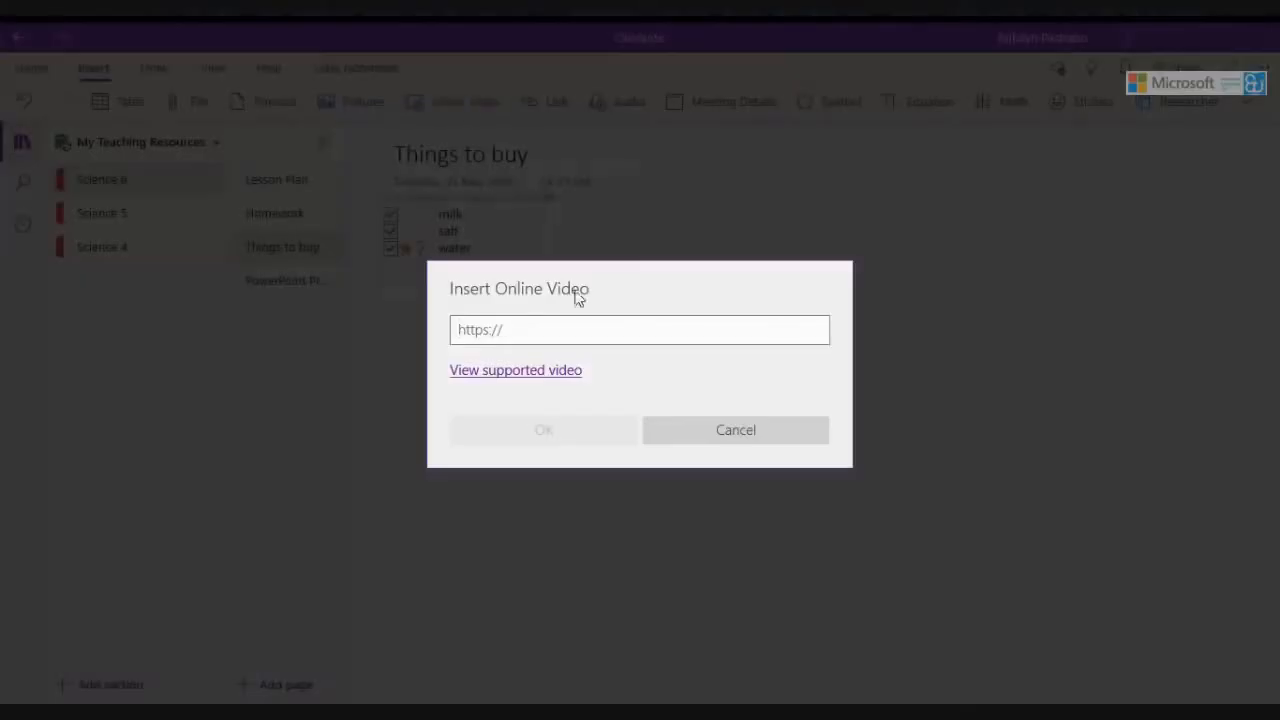
pyautogui.click(546, 330)
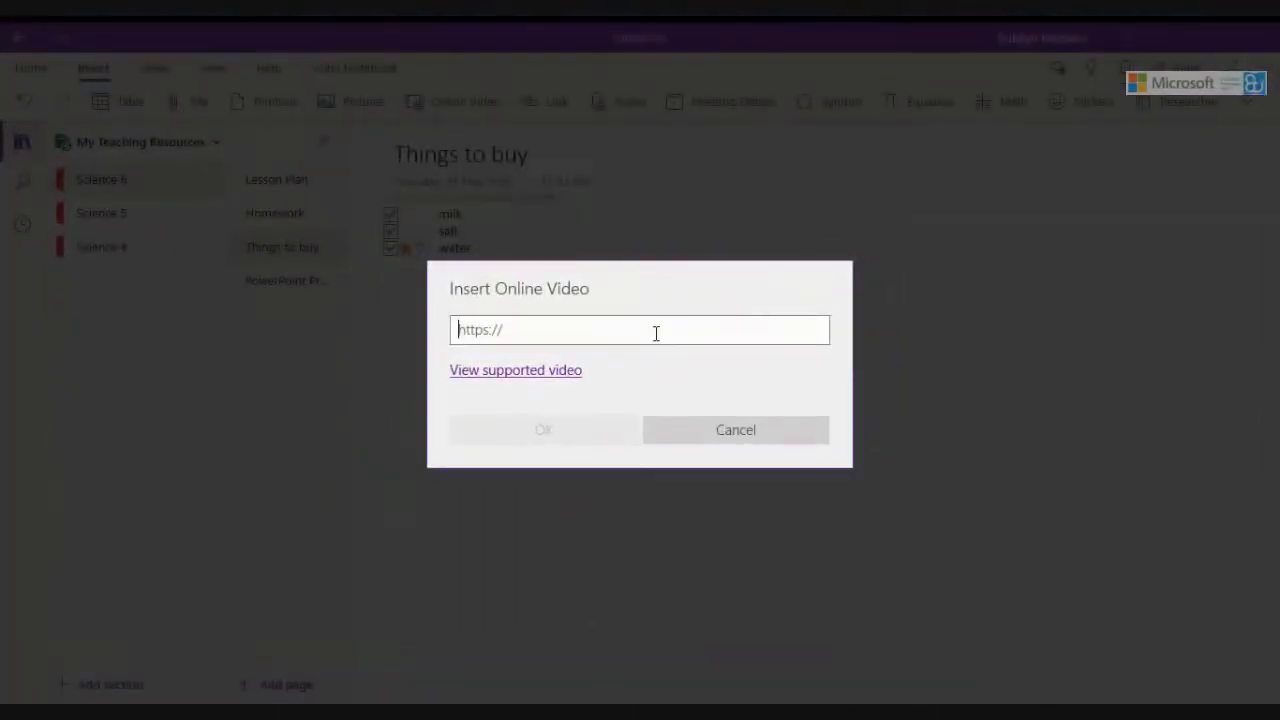
pyautogui.click(736, 430)
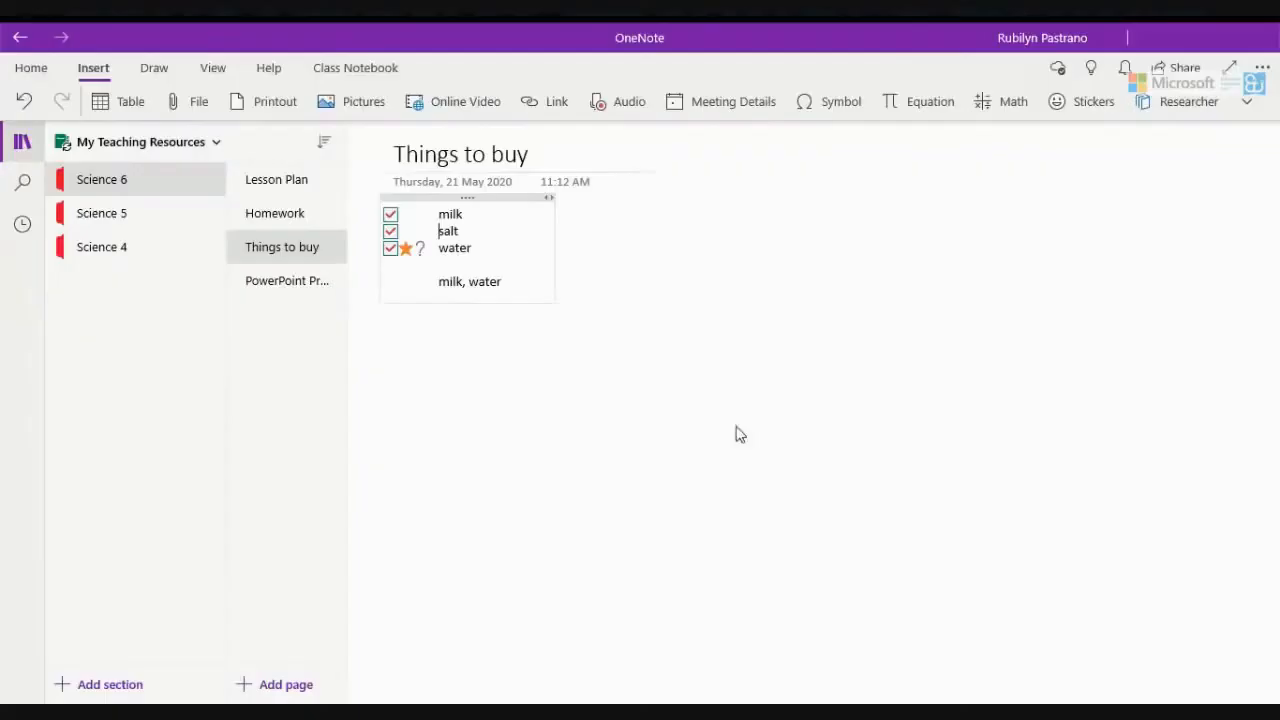
# Paste the copied link of the video The Heart and Circulatory System - How They Work below the list and play the embedded video
pyautogui.click(508, 352)
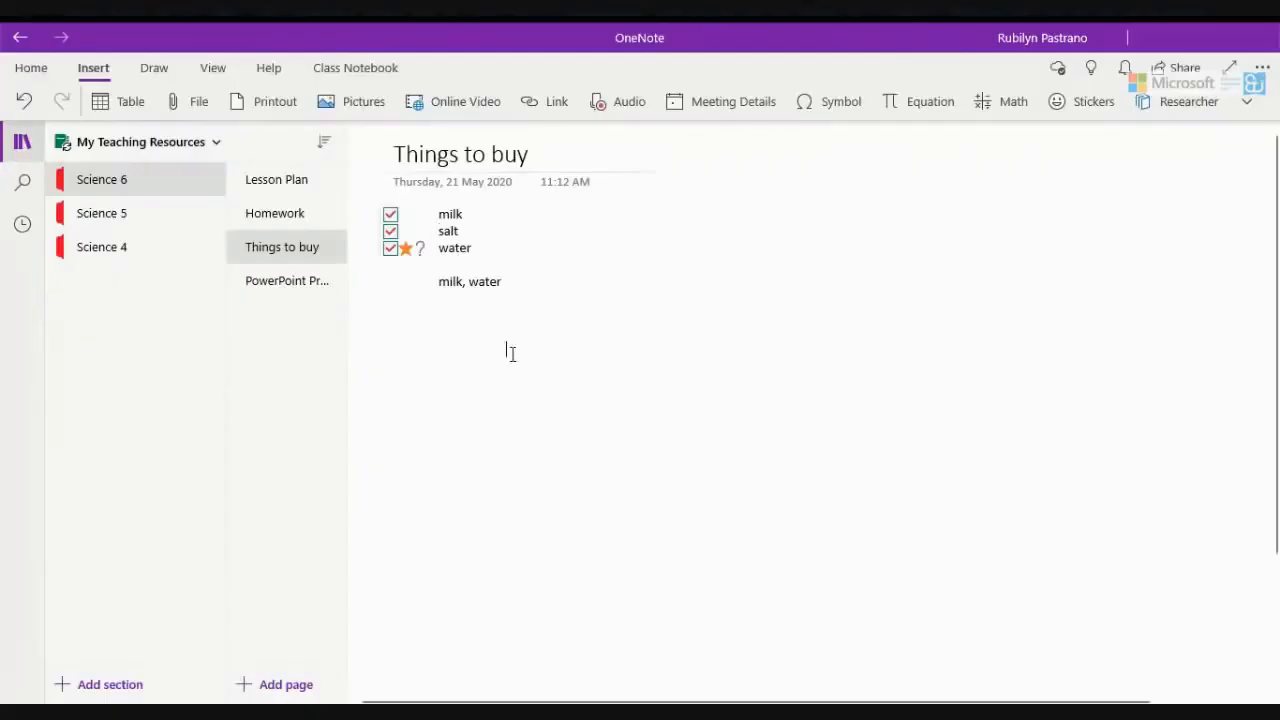
pyautogui.hotkey('ctrl', 'v')
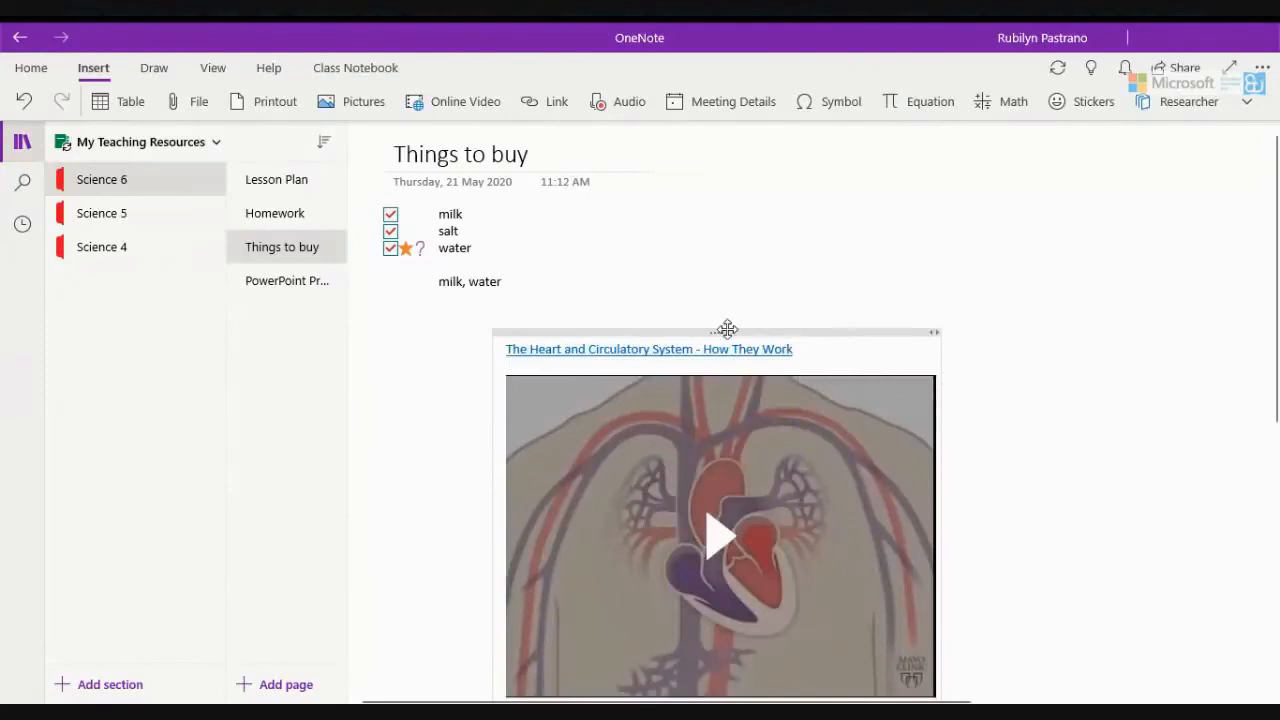
pyautogui.scroll(-3, 1273, 265)
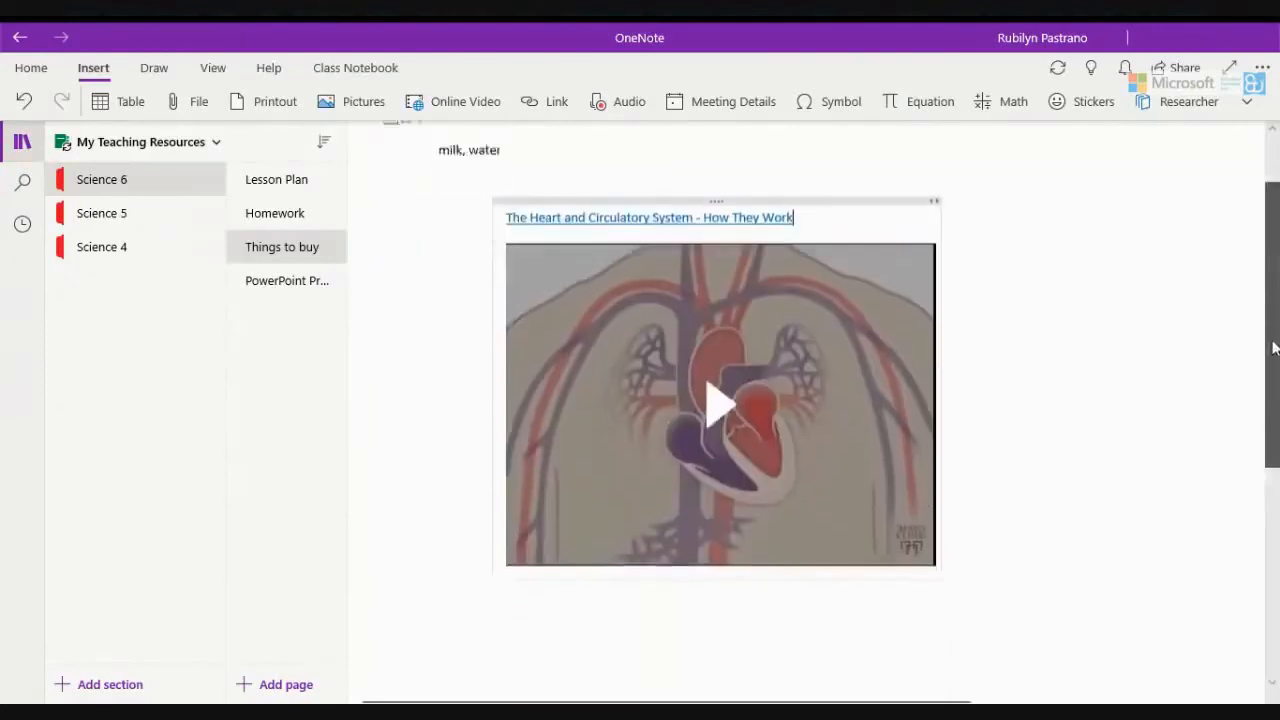
pyautogui.click(722, 363)
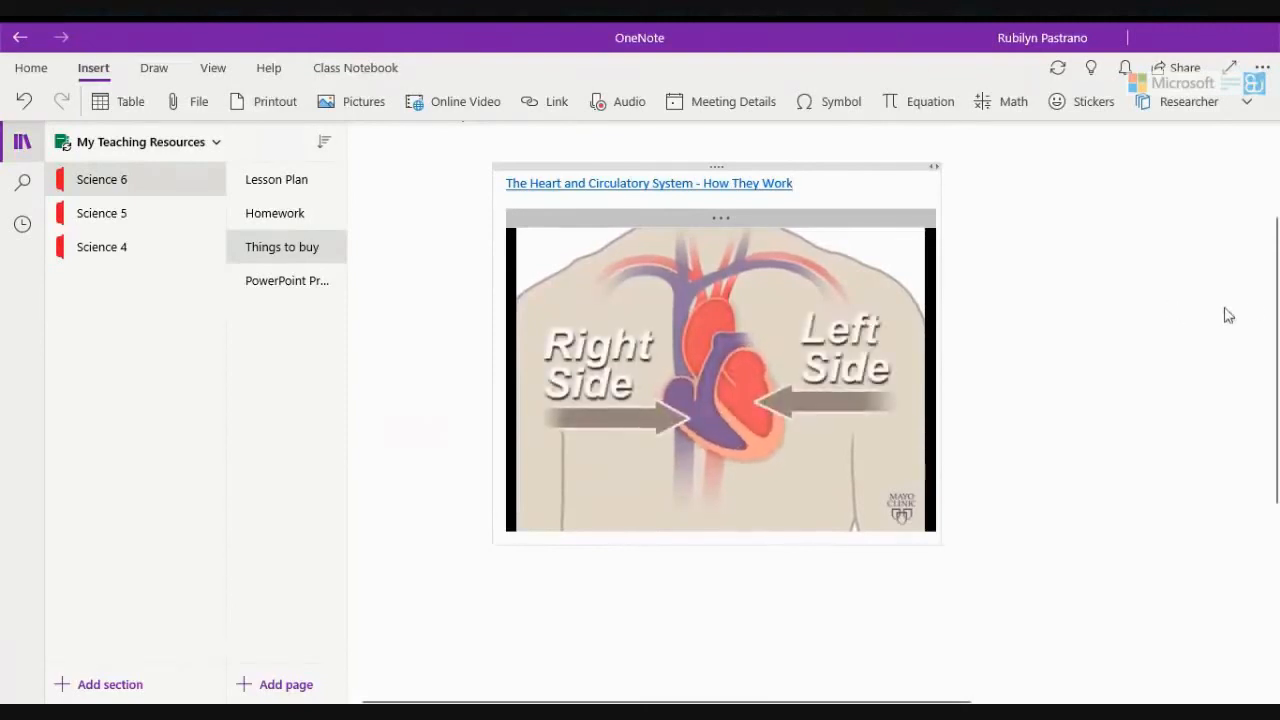
pyautogui.scroll(-1, 1223, 314)
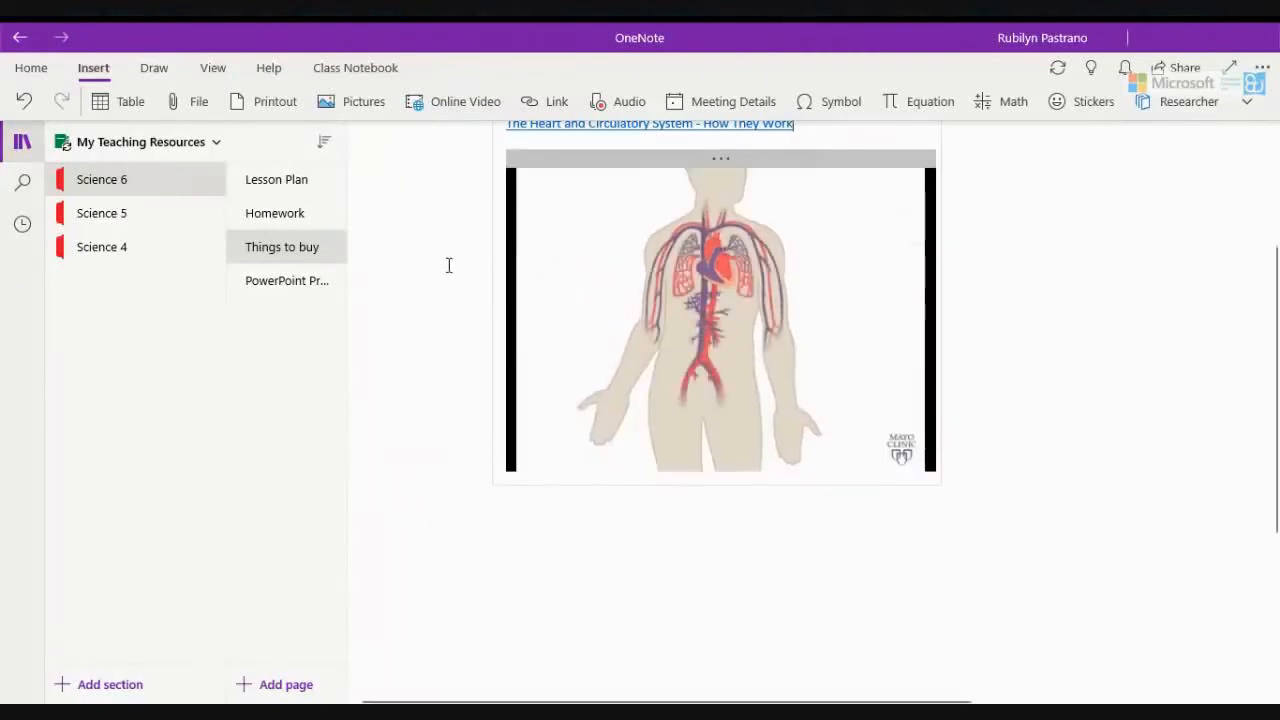
pyautogui.click(543, 105)
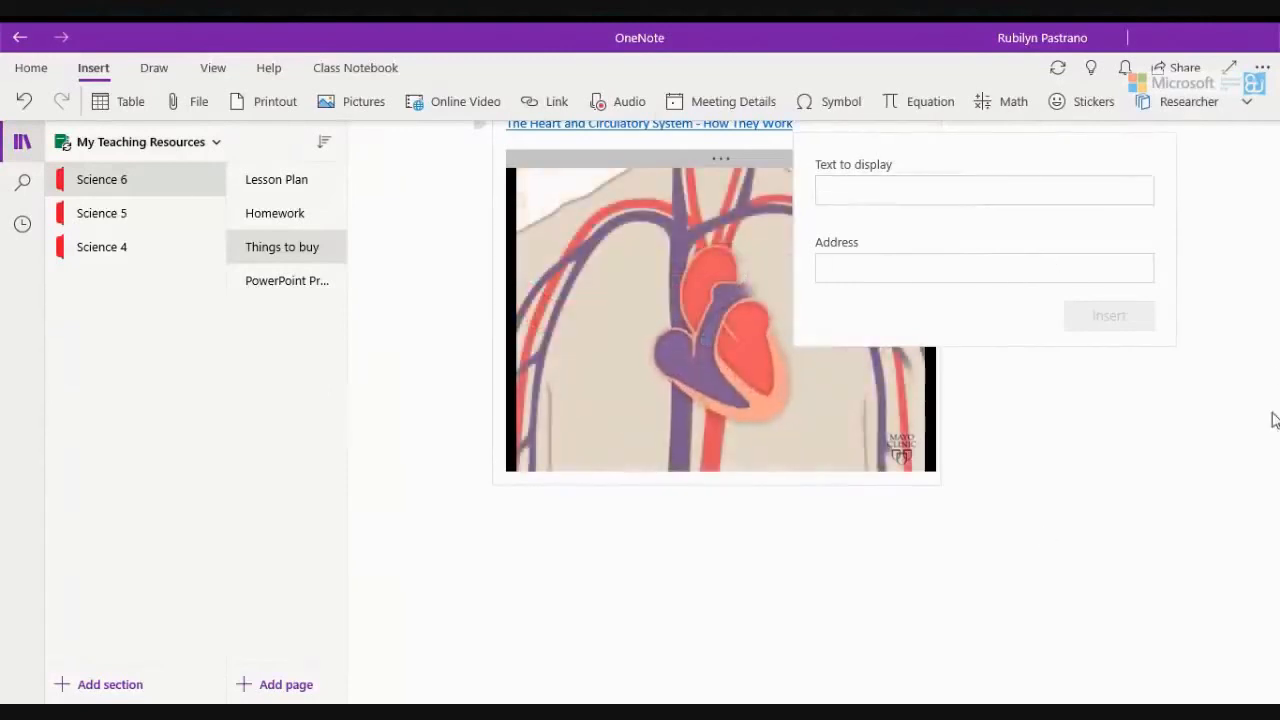
pyautogui.press('Escape')
pyautogui.click(517, 551)
# Add a new page titled Lesson Plan to the Science 6 section
pyautogui.click(295, 685)
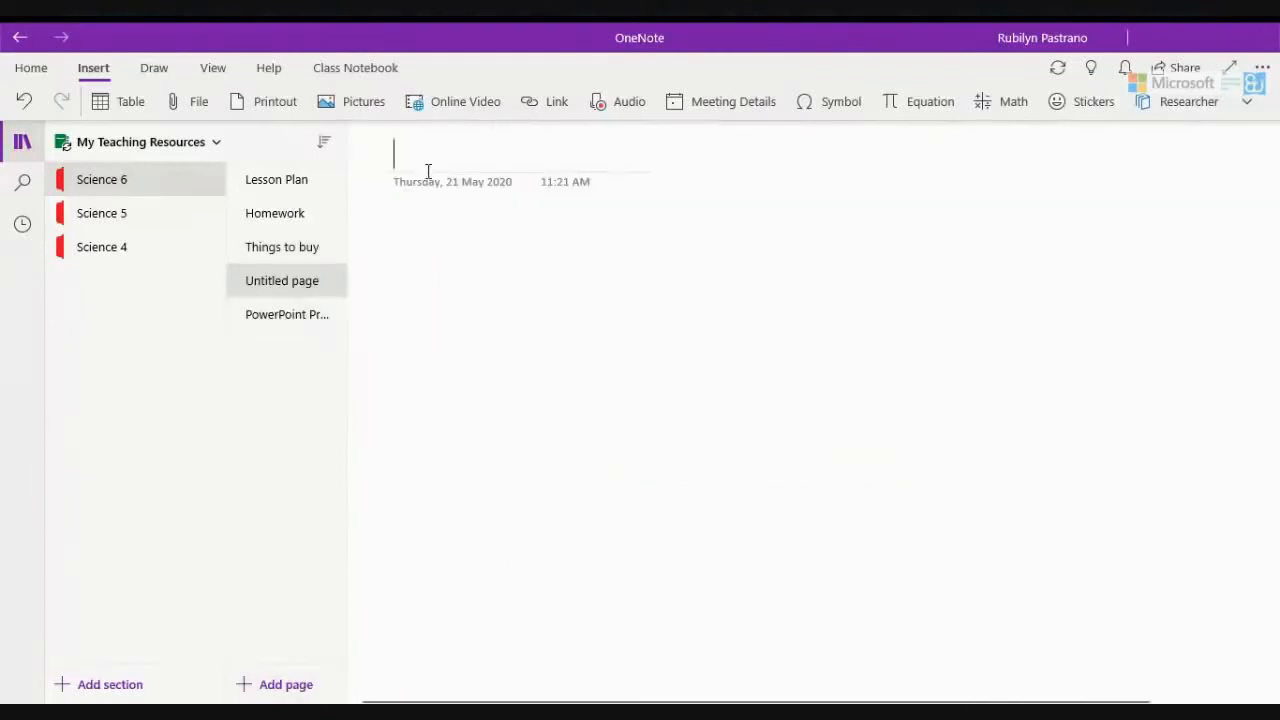
pyautogui.write('Lesson Plan')
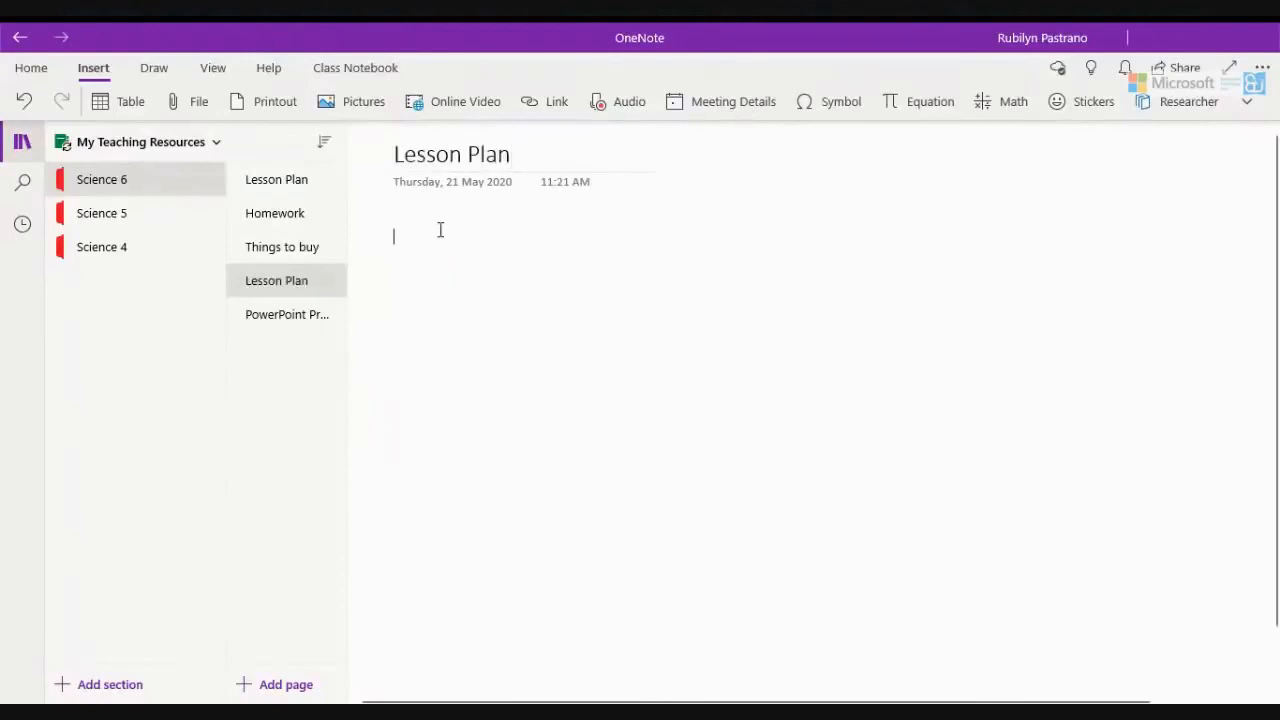
# Insert a link with the display text Lesson Plan 1 and the copied sharing address into the new Lesson Plan page
pyautogui.click(556, 112)
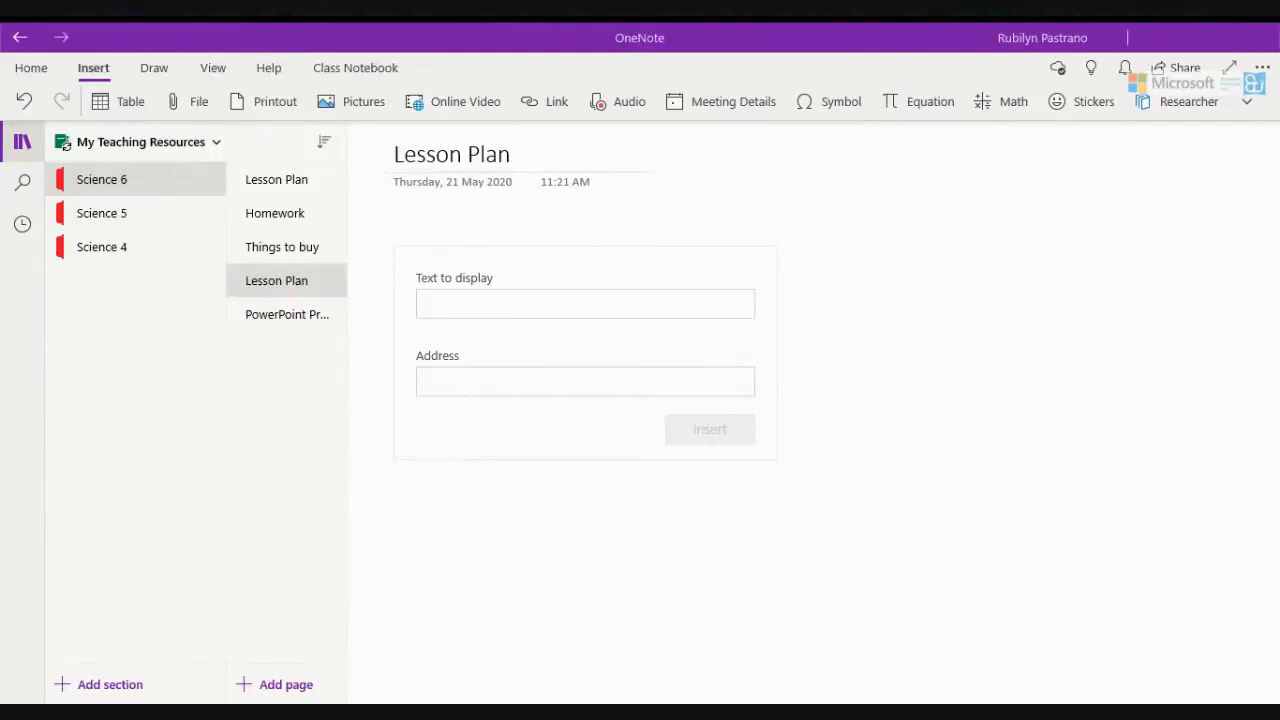
pyautogui.click(531, 375)
pyautogui.click(455, 302)
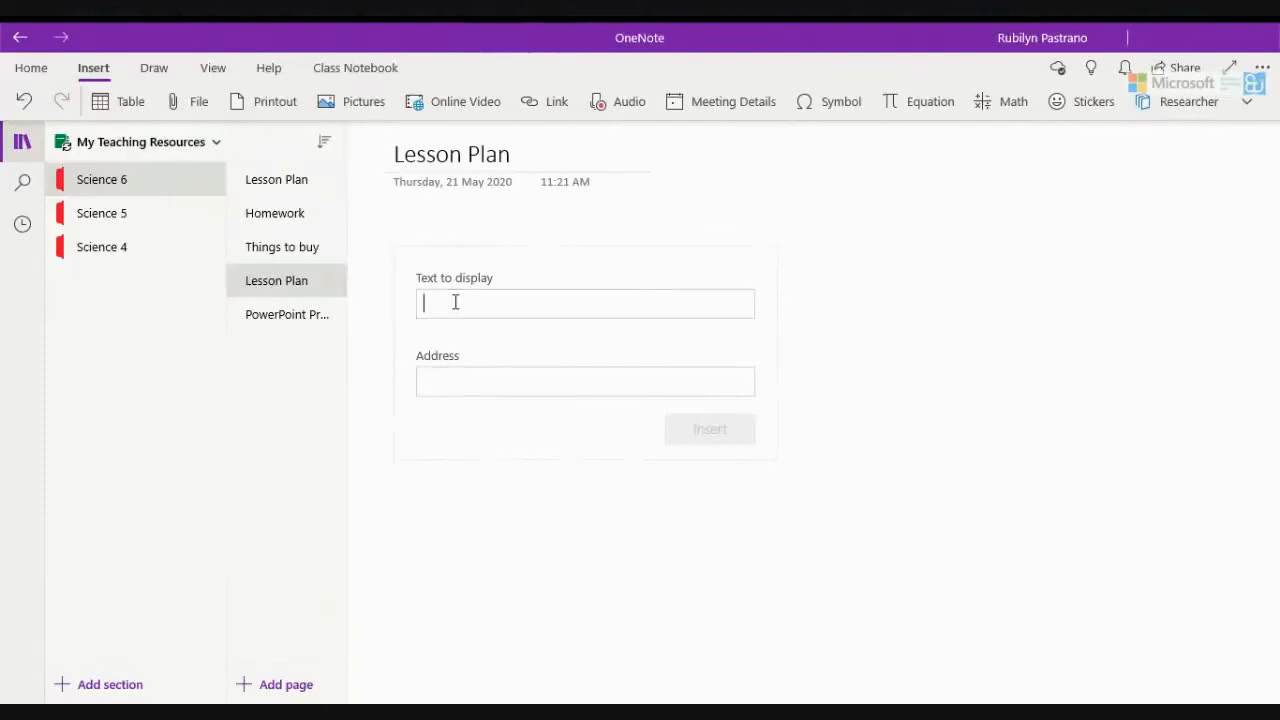
pyautogui.write('Lesson Plan 1')
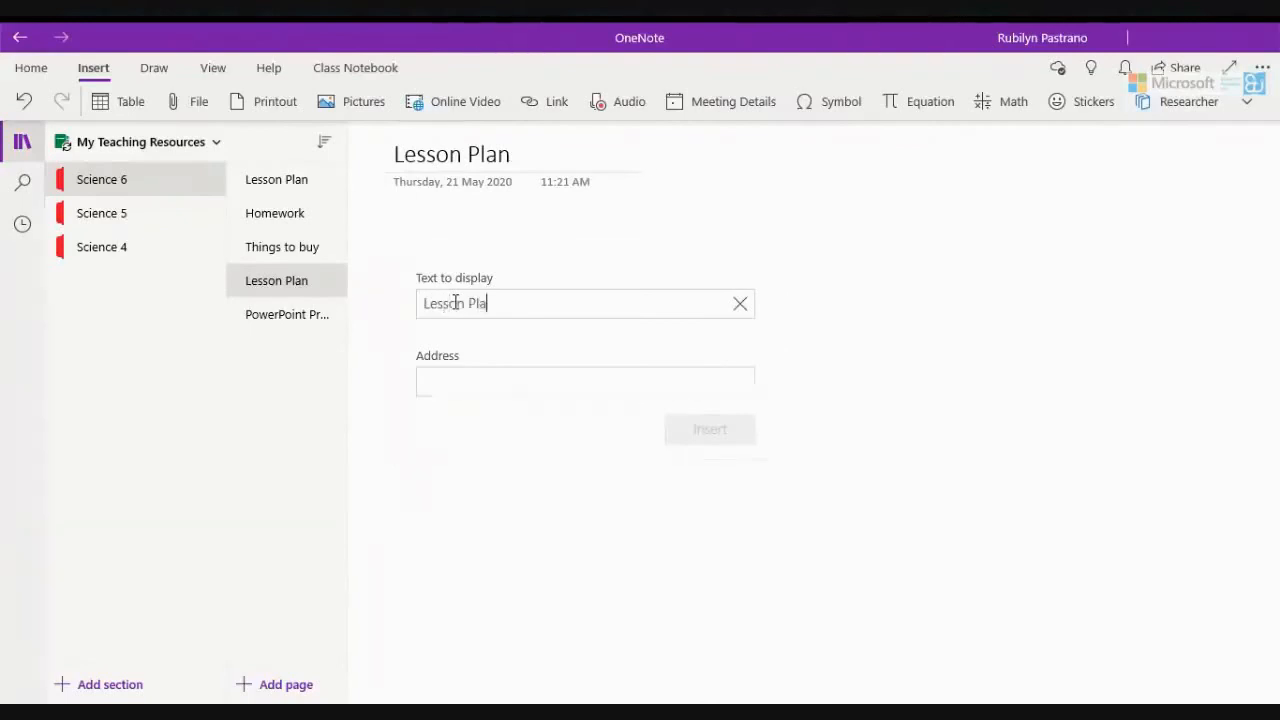
pyautogui.click(480, 370)
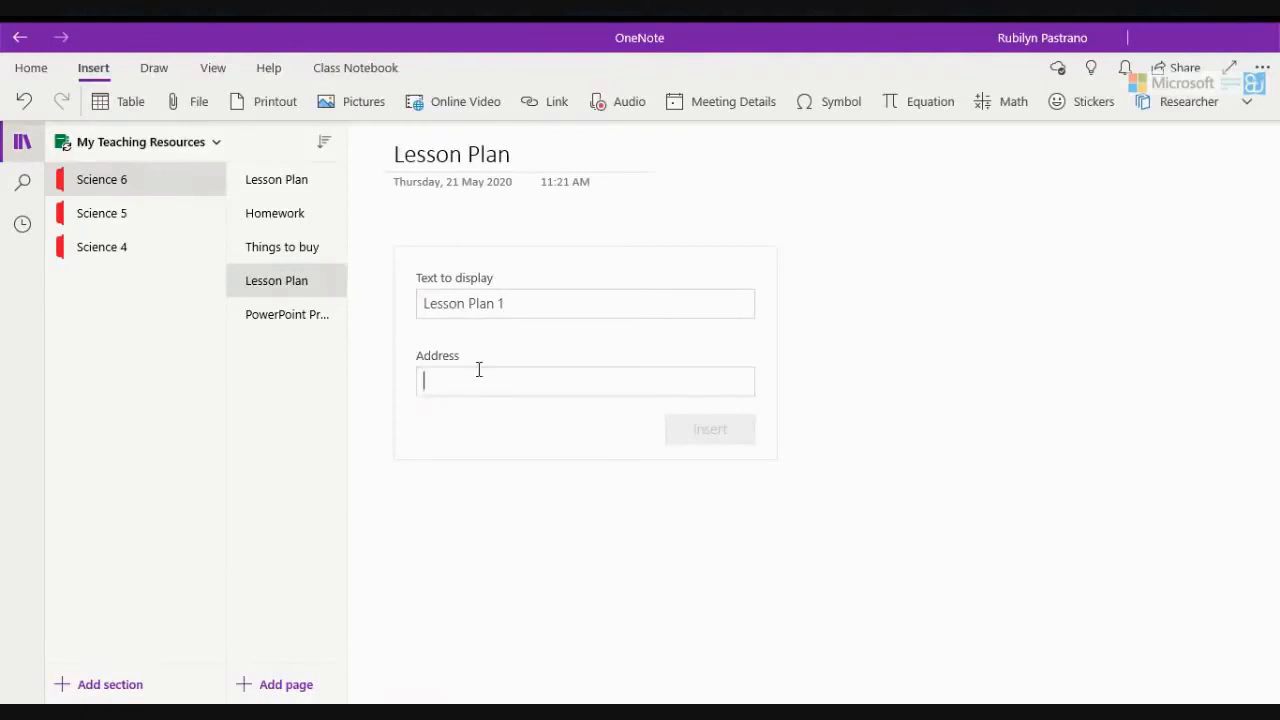
pyautogui.hotkey('ctrl', 'v')
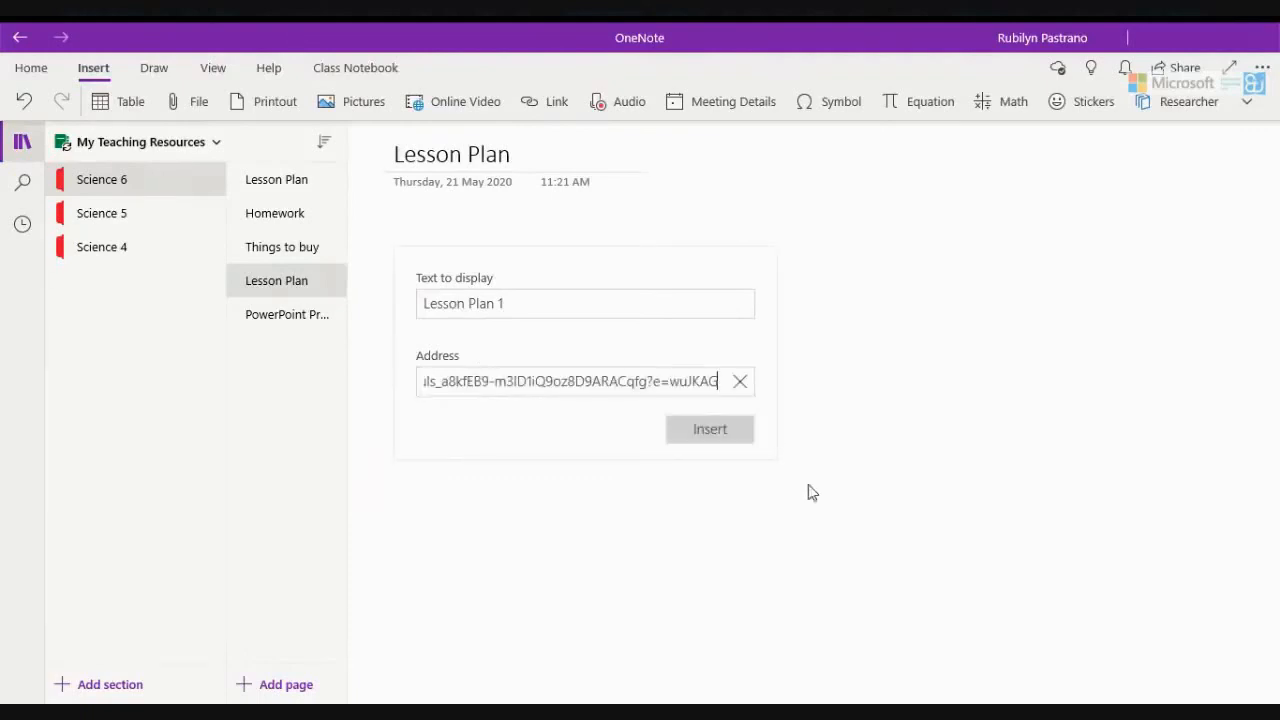
pyautogui.click(708, 430)
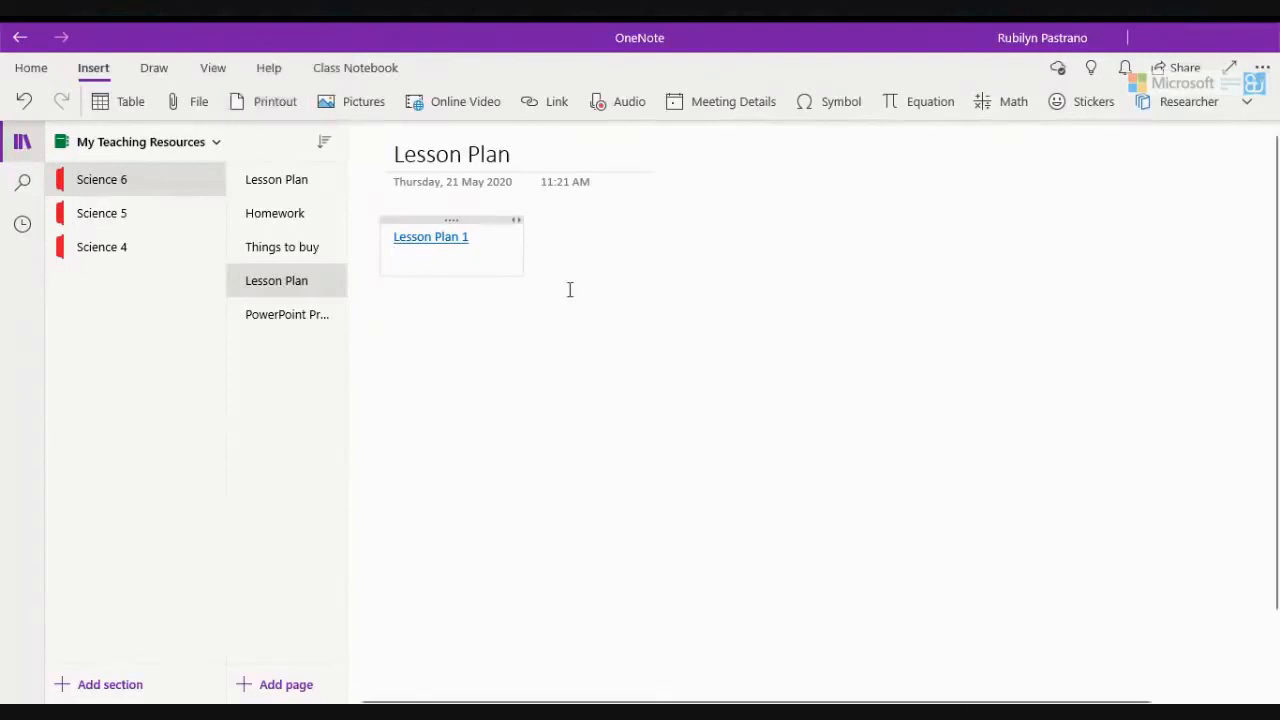
# Record an audio clip in the empty area of the Lesson Plan page and stop the recording
pyautogui.click(566, 465)
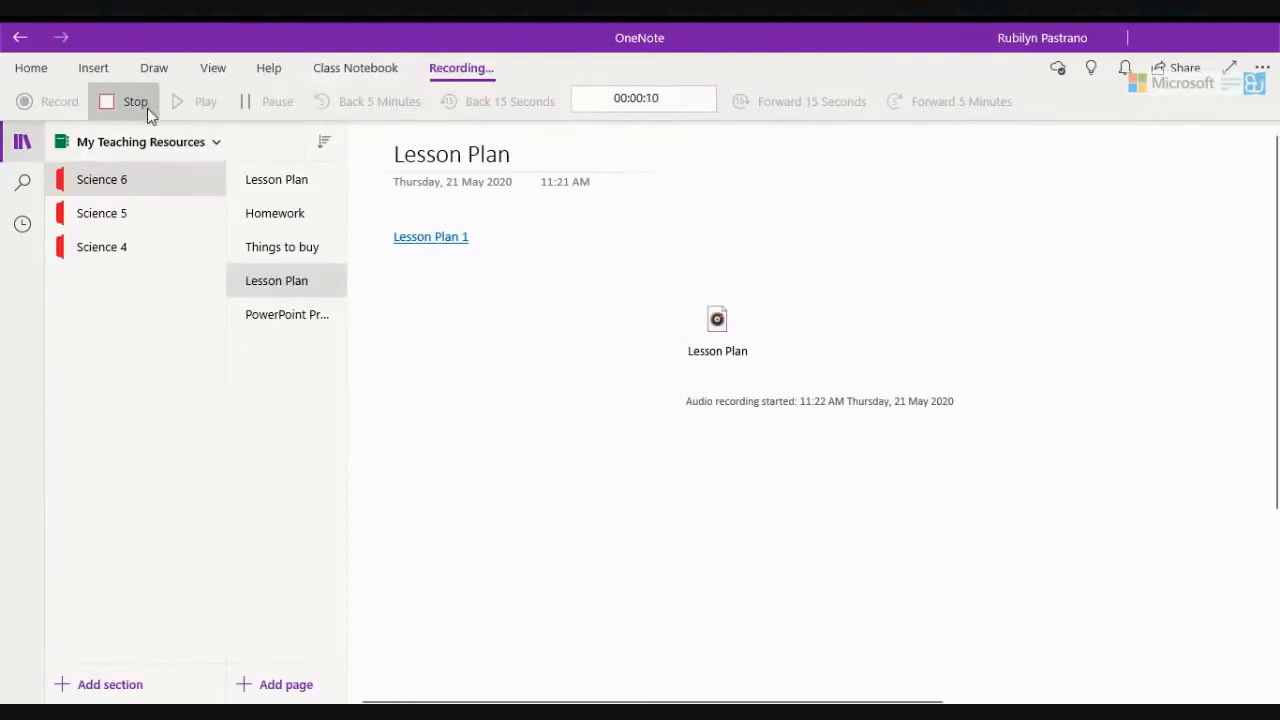
pyautogui.click(720, 434)
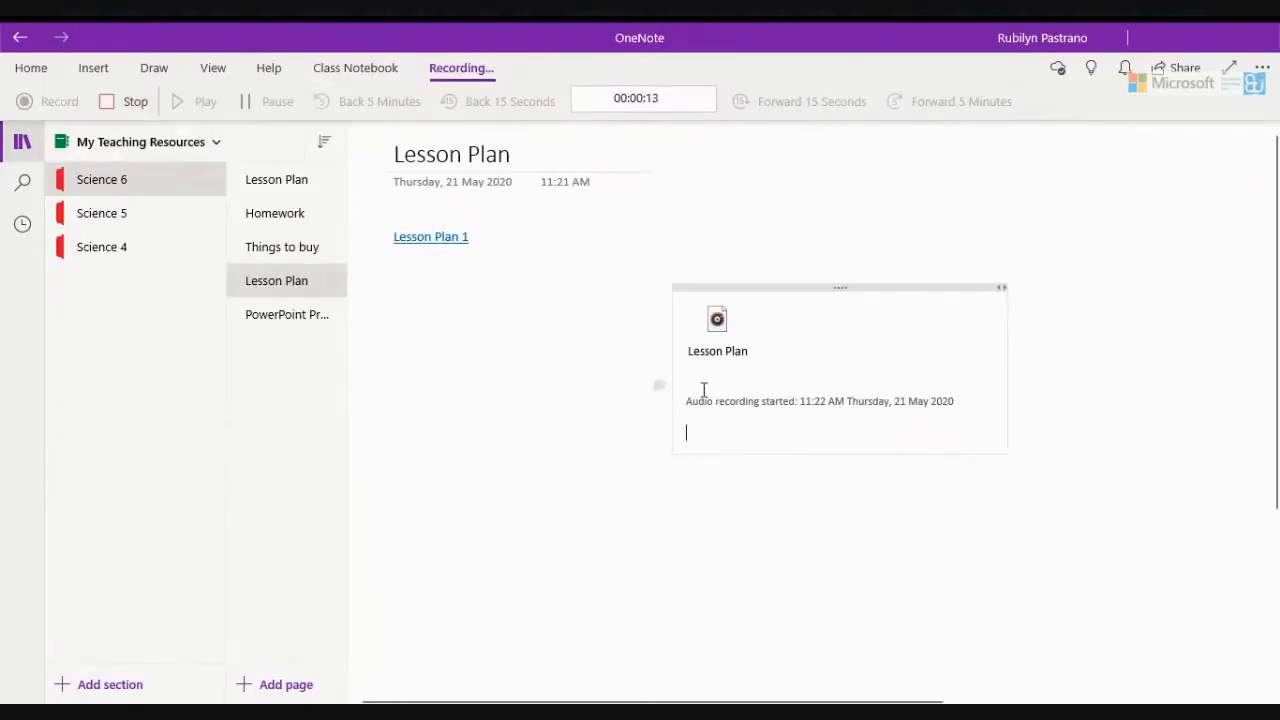
pyautogui.click(142, 97)
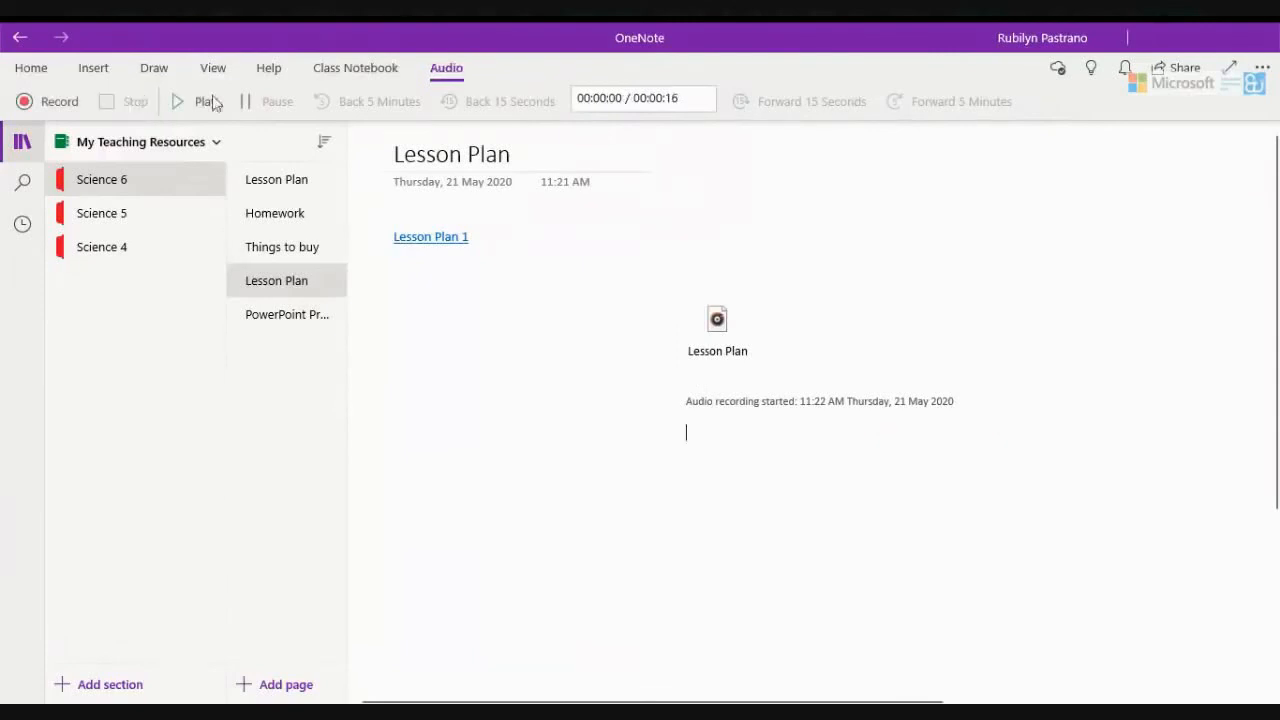
# Play back the Lesson Plan audio recording and pause it
pyautogui.click(706, 344)
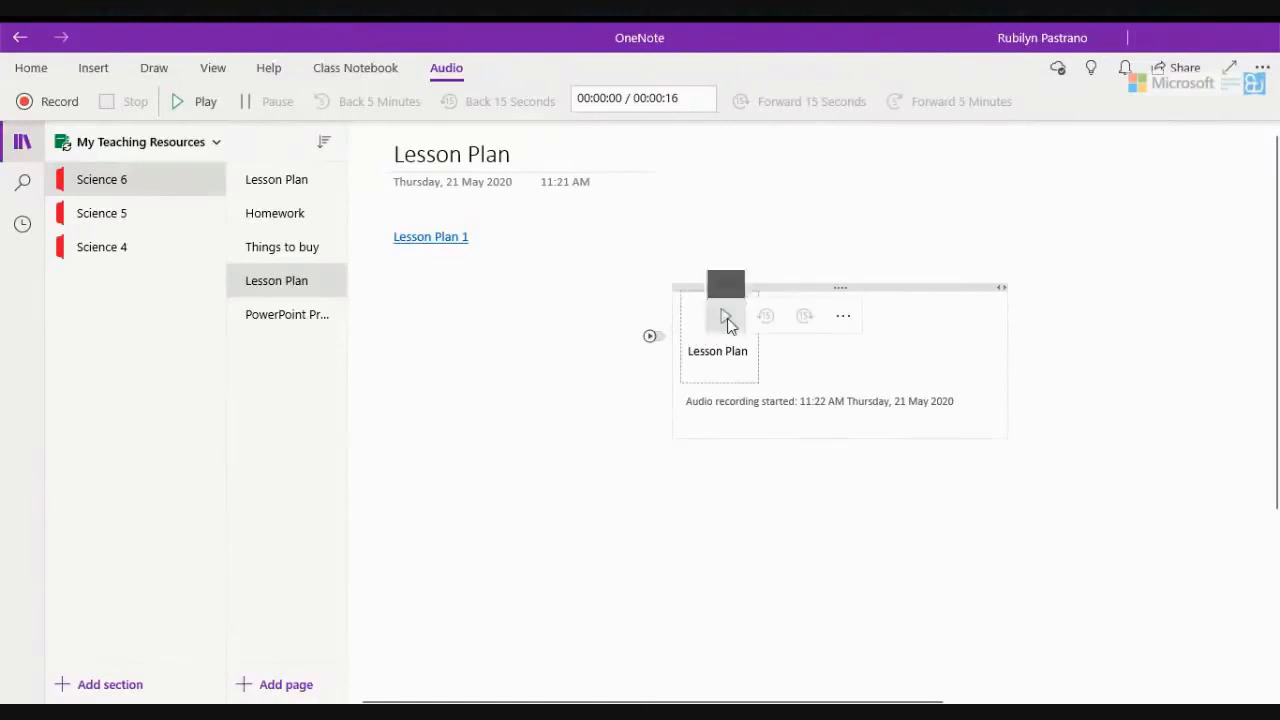
pyautogui.click(726, 318)
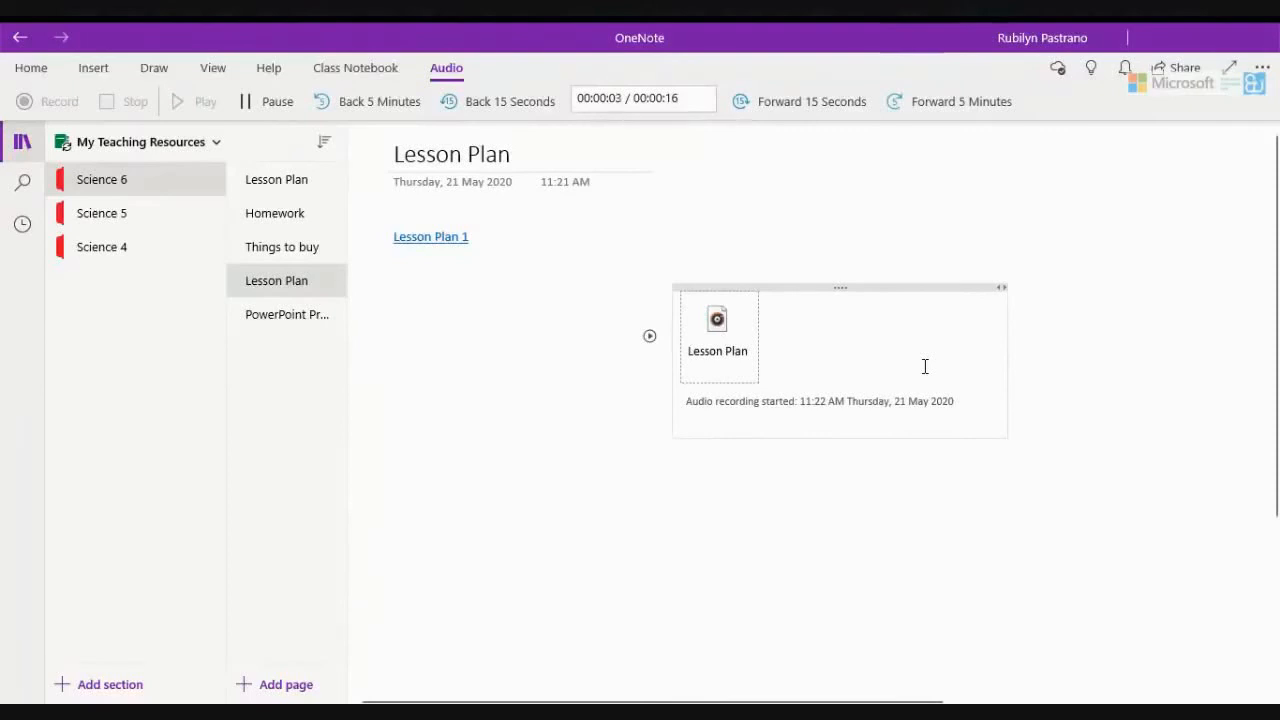
pyautogui.click(835, 440)
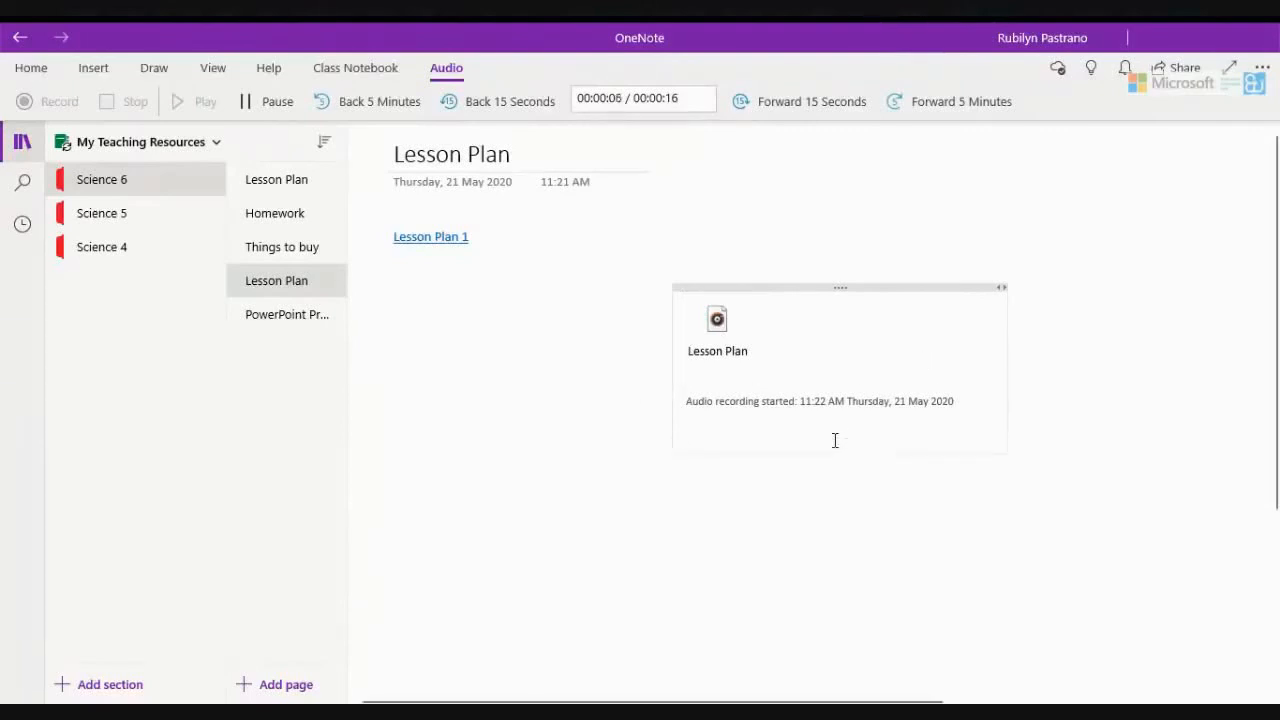
pyautogui.click(706, 337)
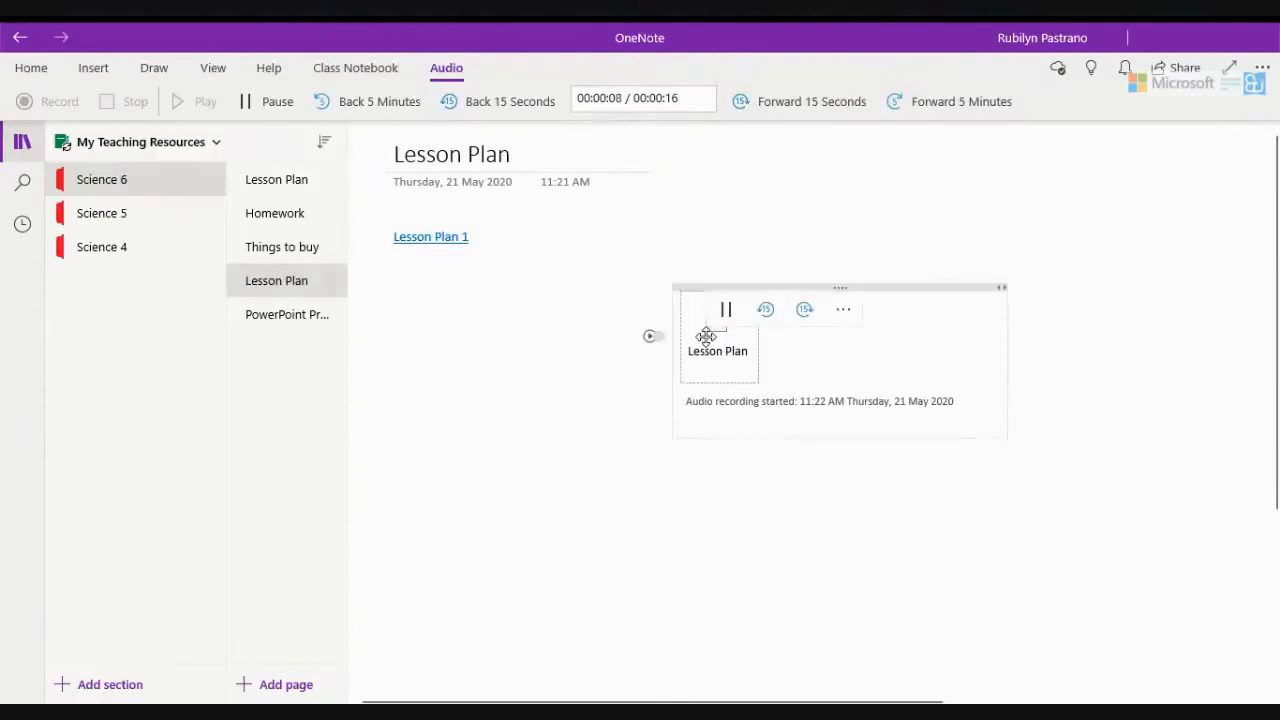
pyautogui.click(287, 95)
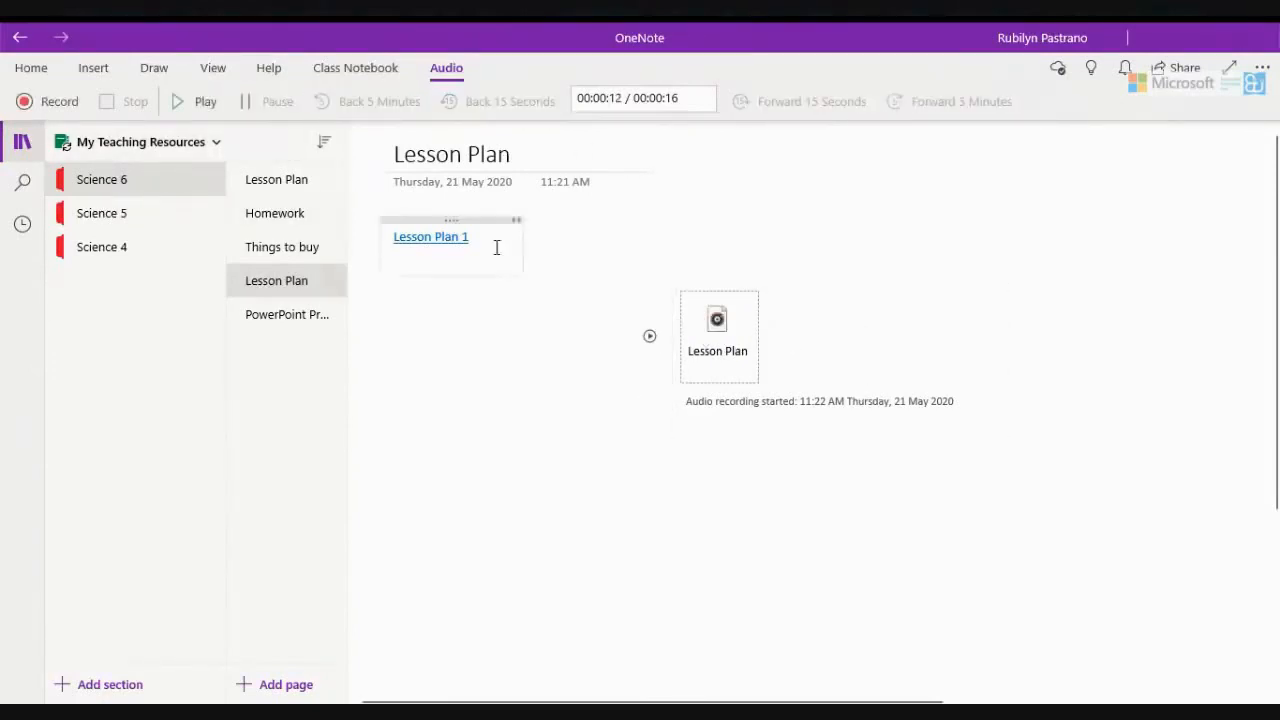
# Add a new page titled Heart to the Science 6 section
pyautogui.click(94, 70)
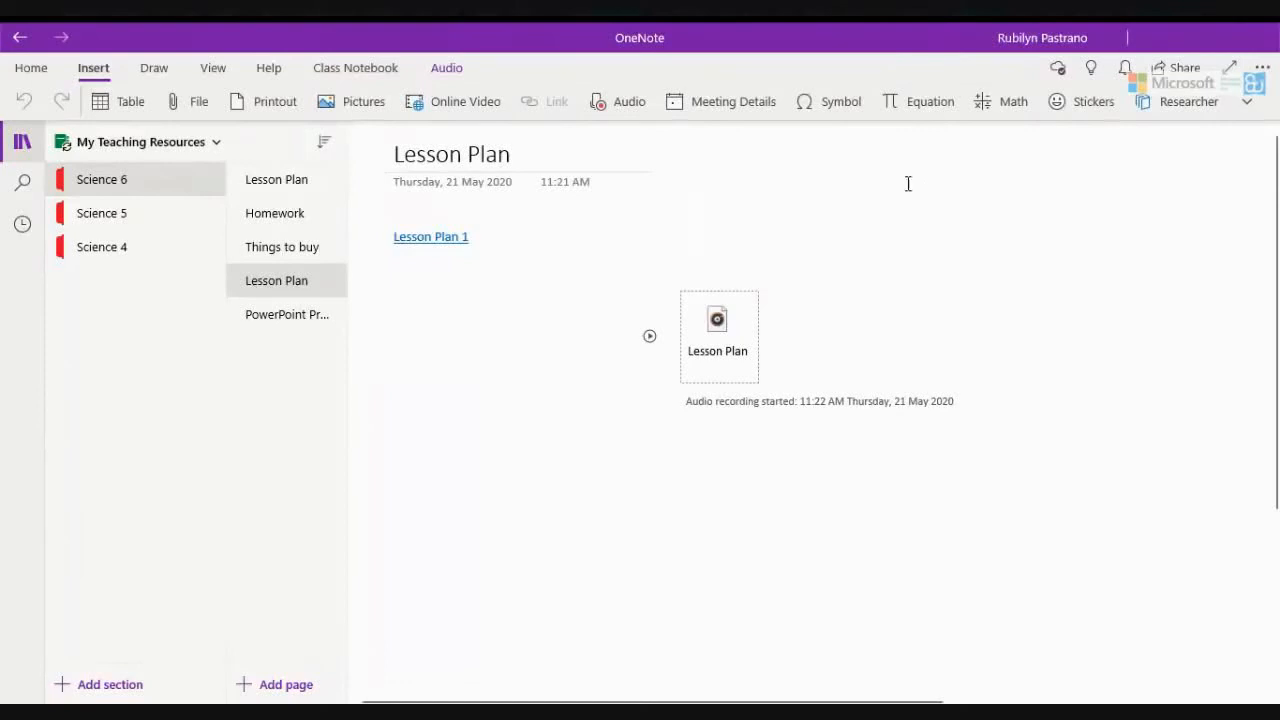
pyautogui.click(292, 685)
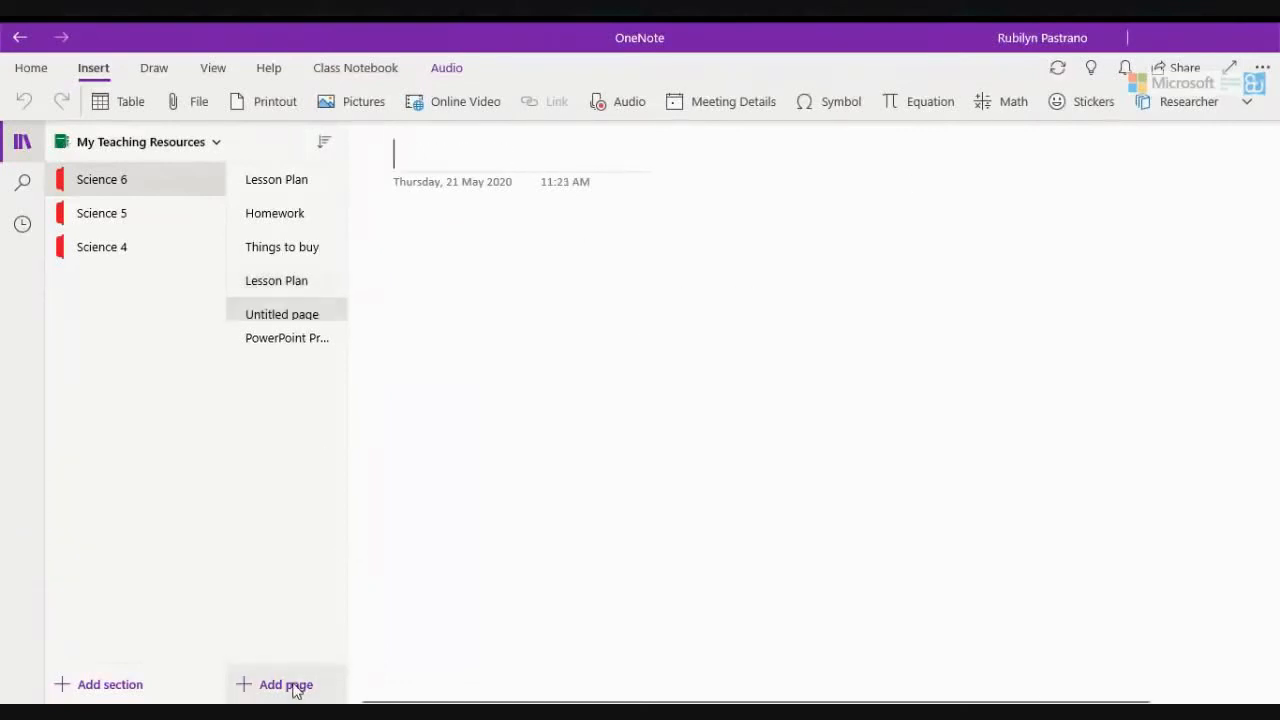
pyautogui.click(408, 153)
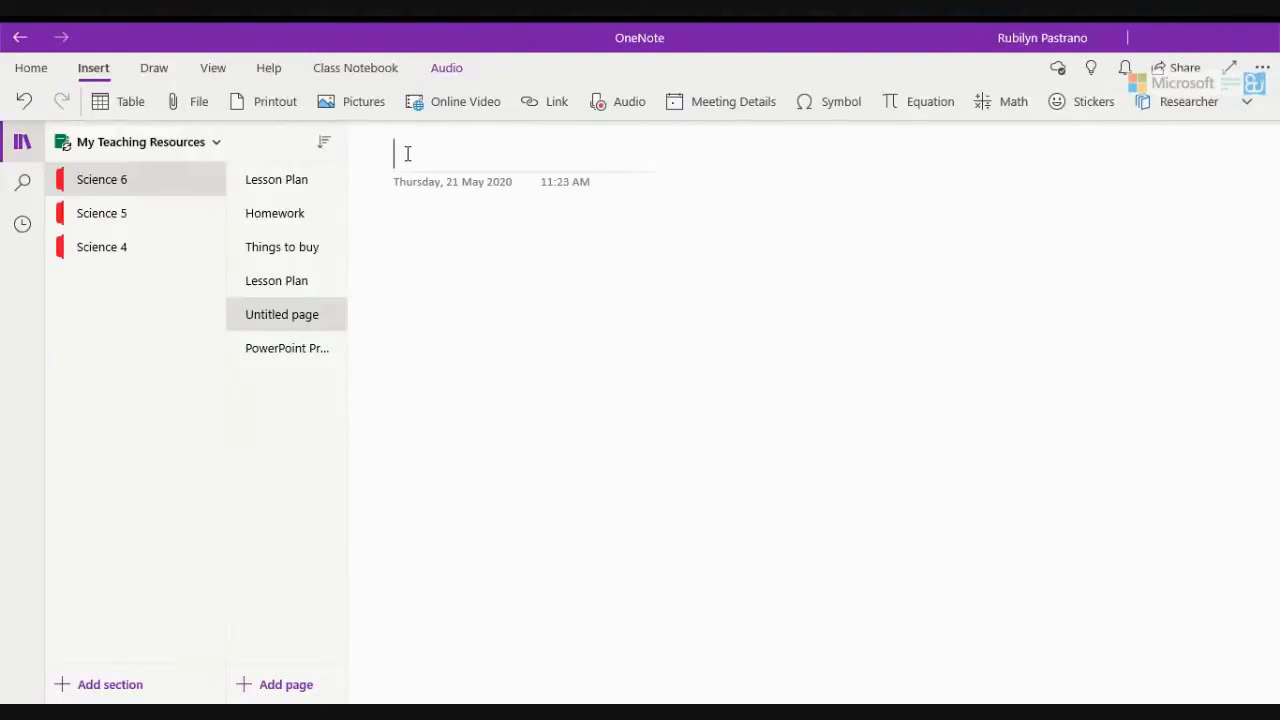
pyautogui.write('Heart')
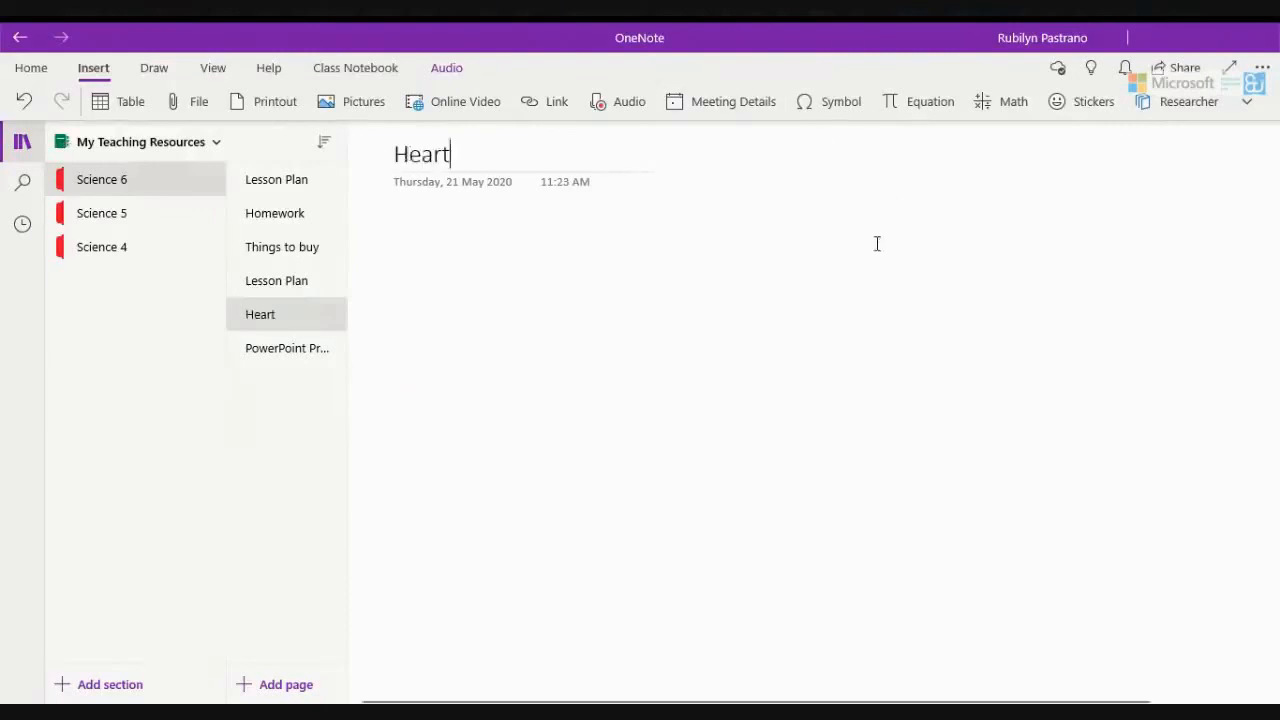
pyautogui.press('Return')
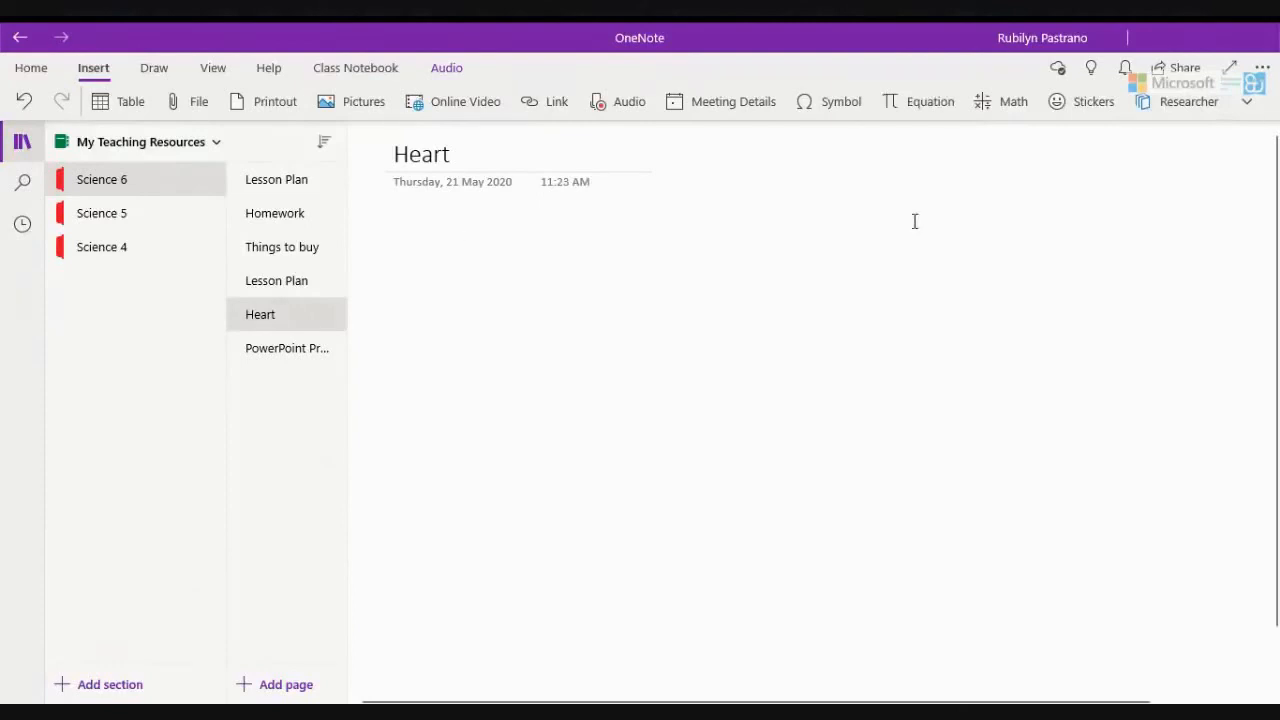
# Search Researcher for Heart and add the relevant Heart topic to the page
pyautogui.click(1180, 110)
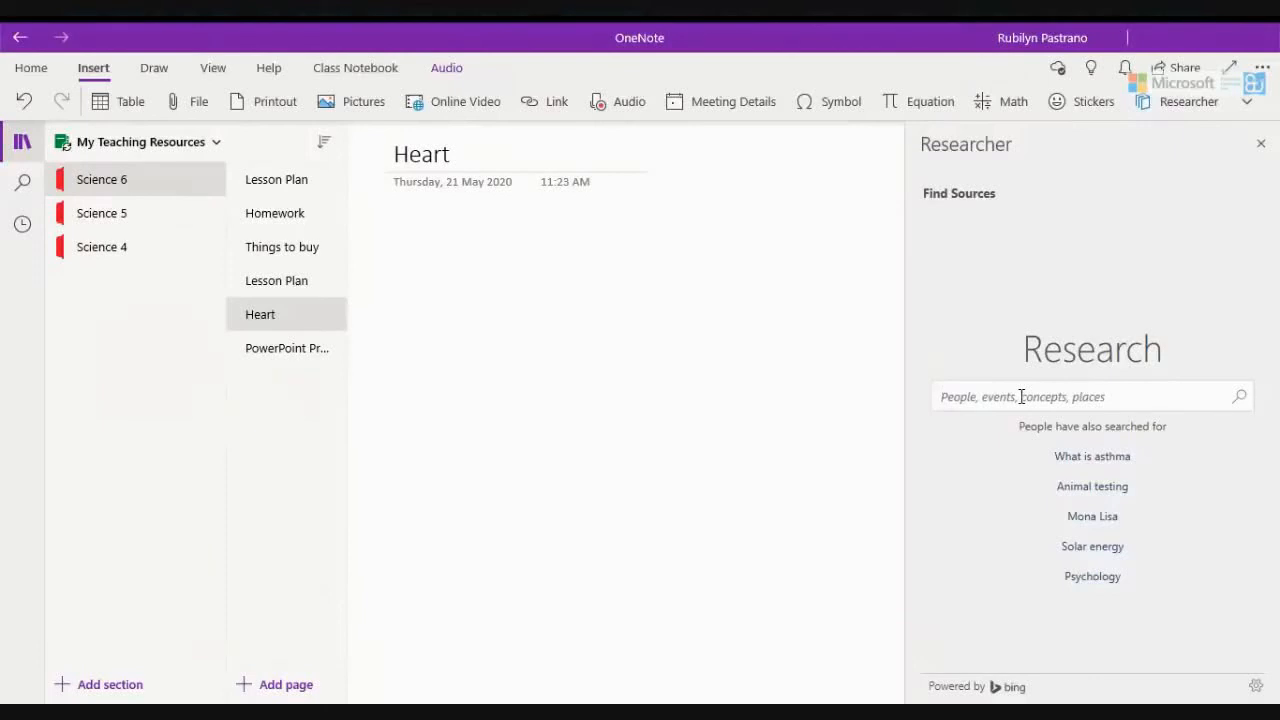
pyautogui.write('Heart')
pyautogui.press('Return')
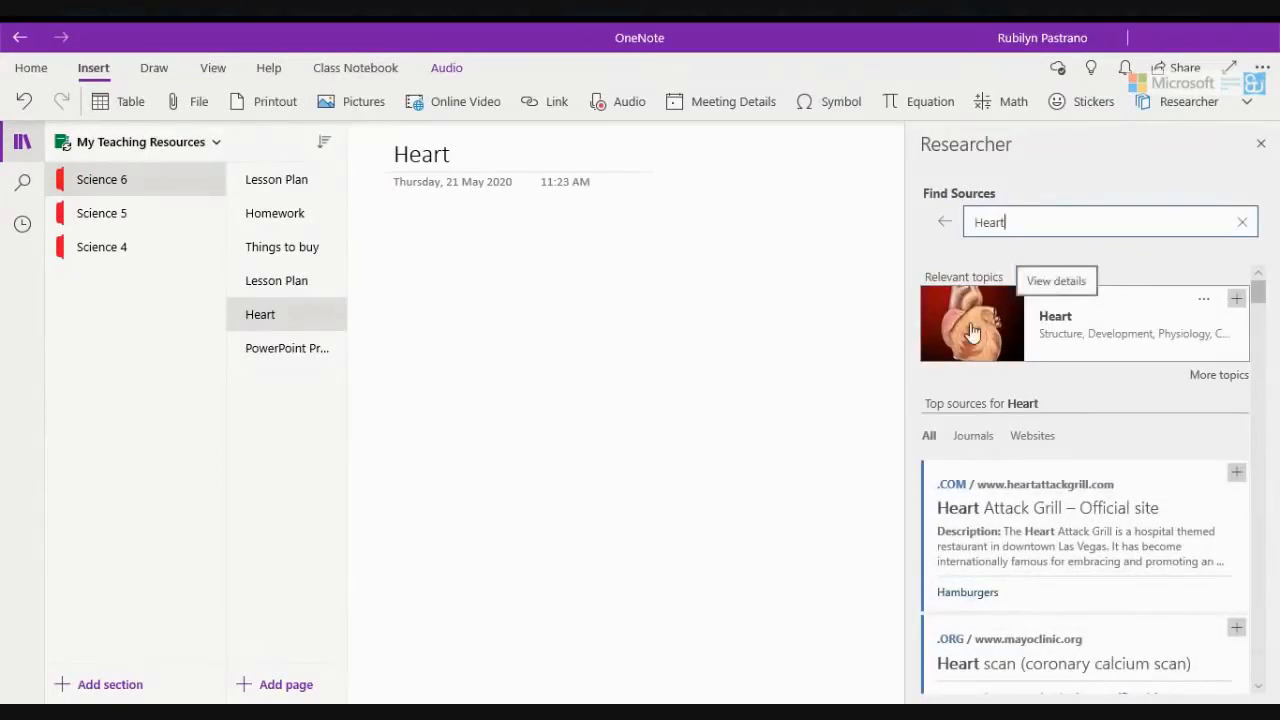
pyautogui.click(1237, 303)
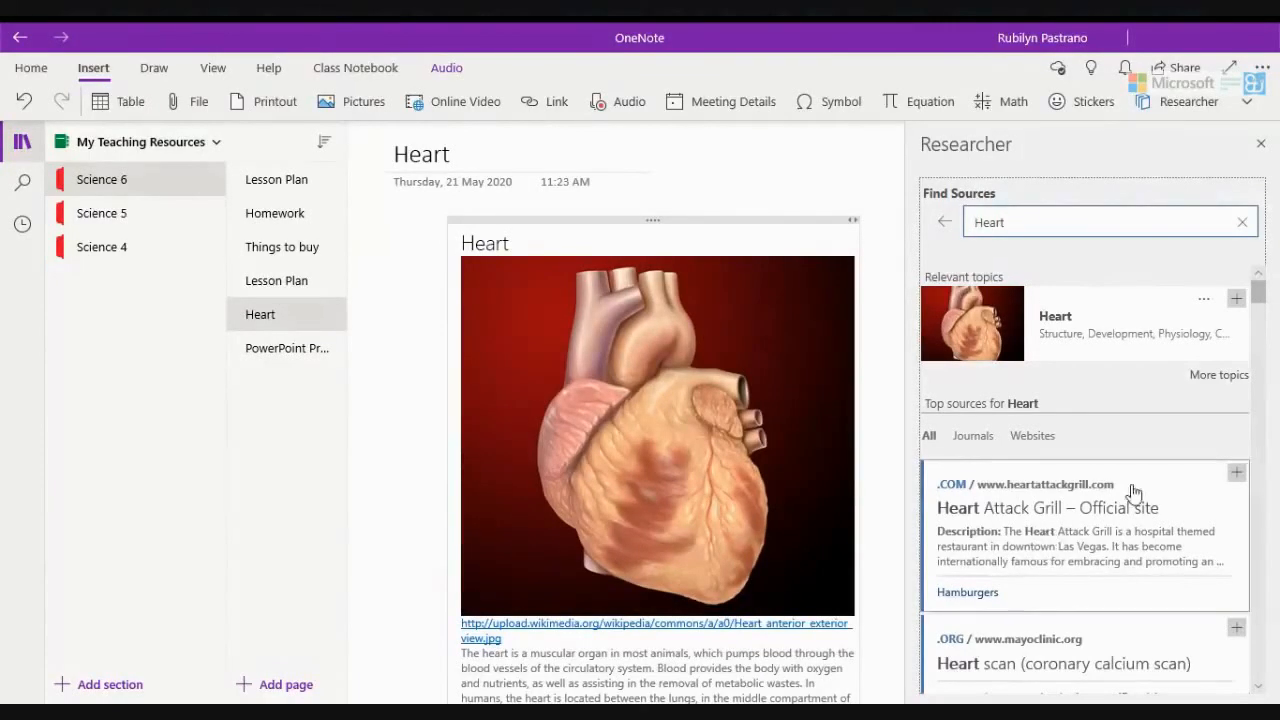
# Preview the Heart Attack Grill source and return to the Researcher results
pyautogui.click(1229, 478)
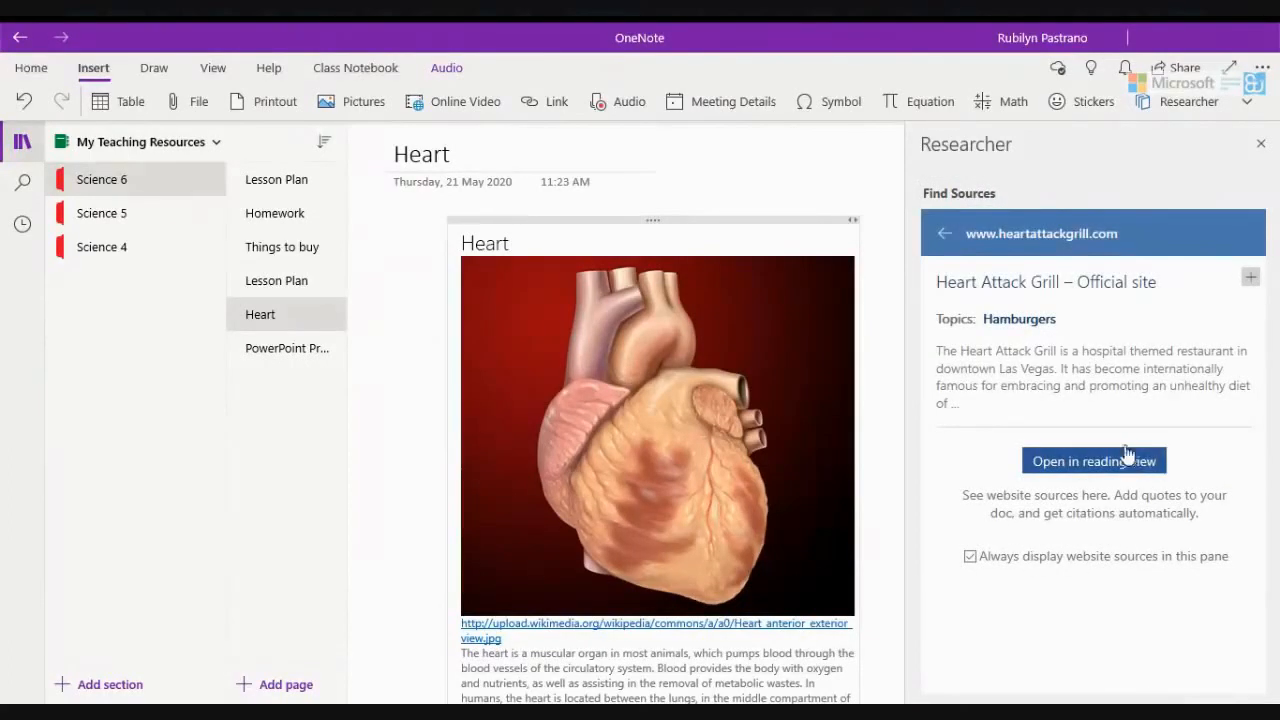
pyautogui.click(944, 234)
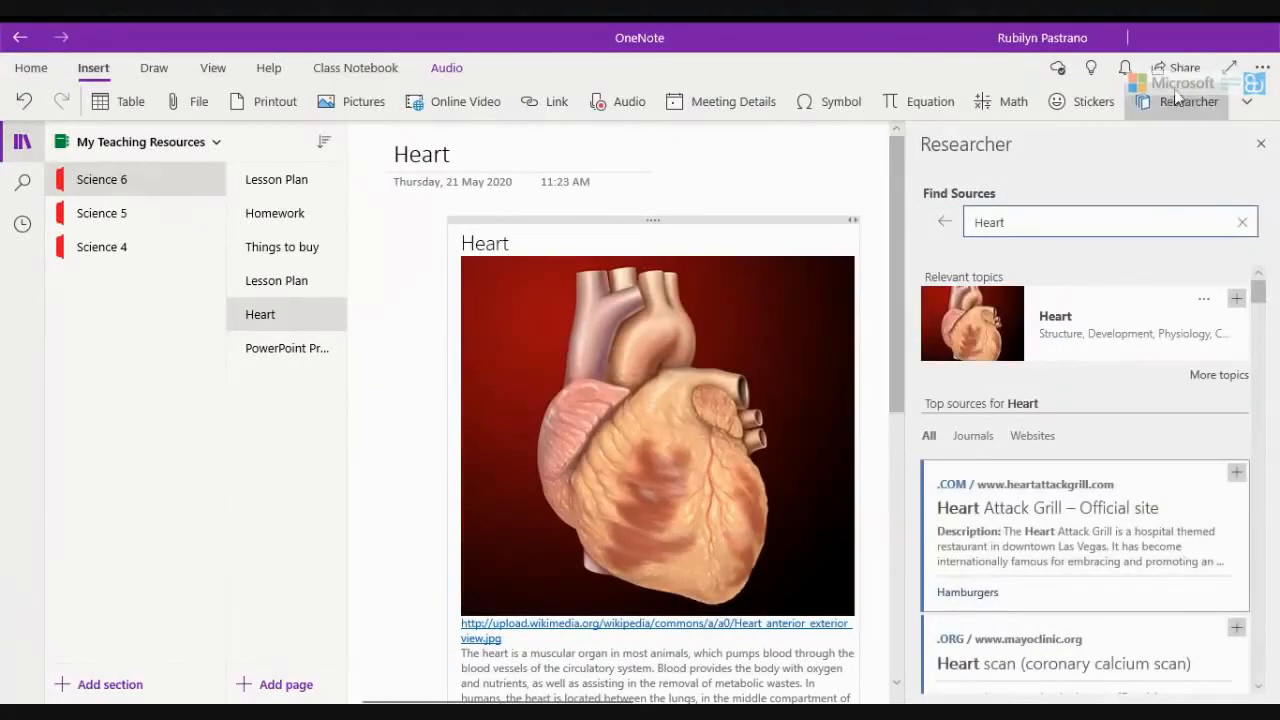
# Show the drawing tools and add a blank page after the Heart page in the Science 6 section
pyautogui.click(165, 75)
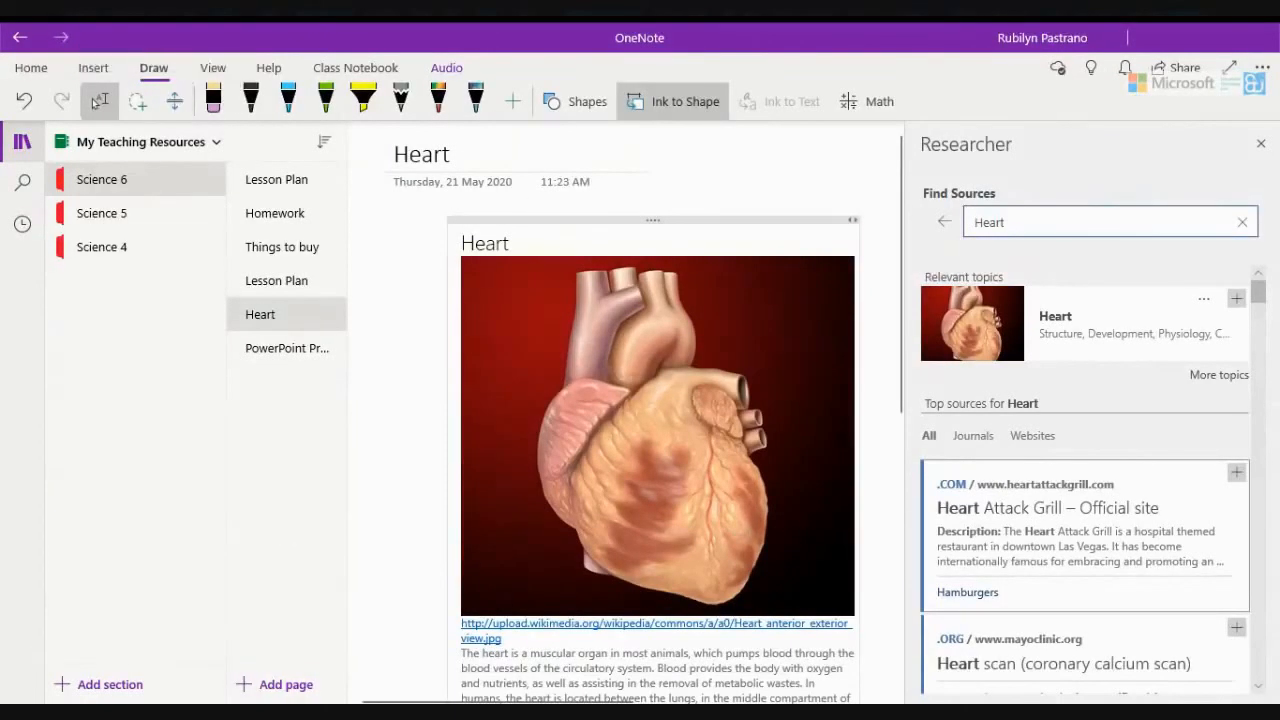
pyautogui.click(290, 685)
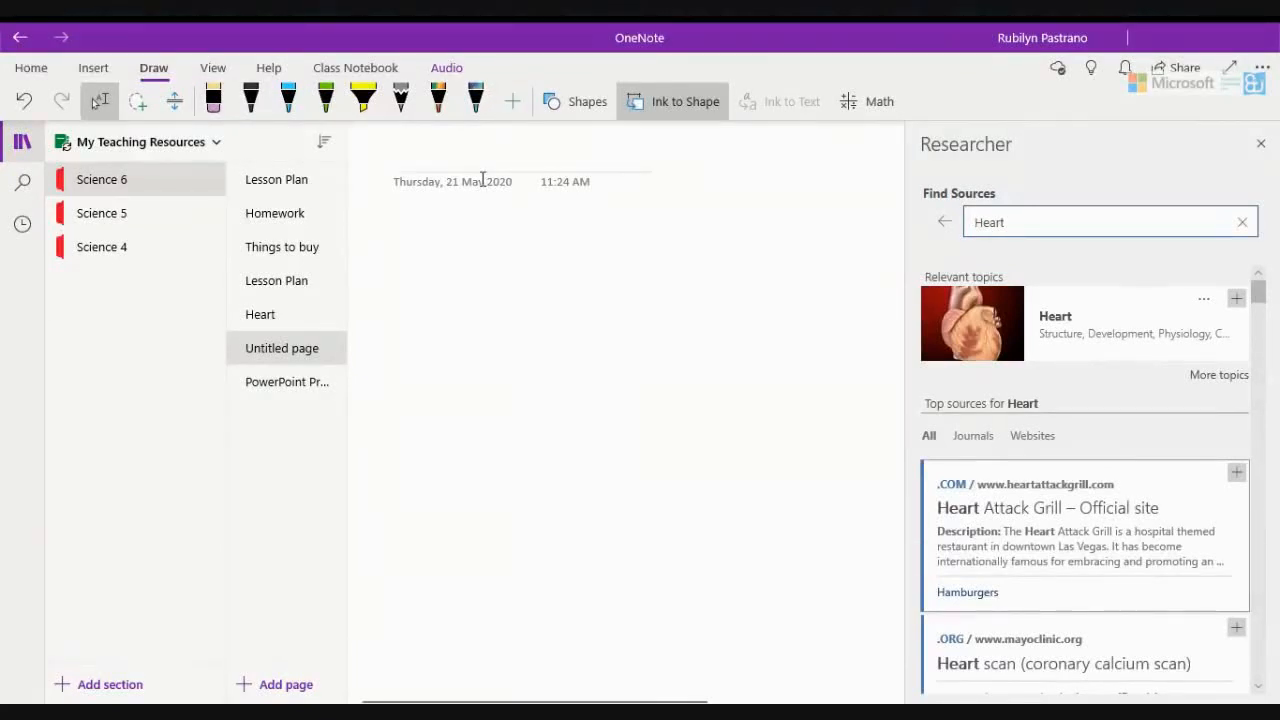
# Switch to the INSTRUCTIONAL PLAN notebook and view the Math Computation and Simple Algebraic Expression pages in its Math section
pyautogui.click(219, 147)
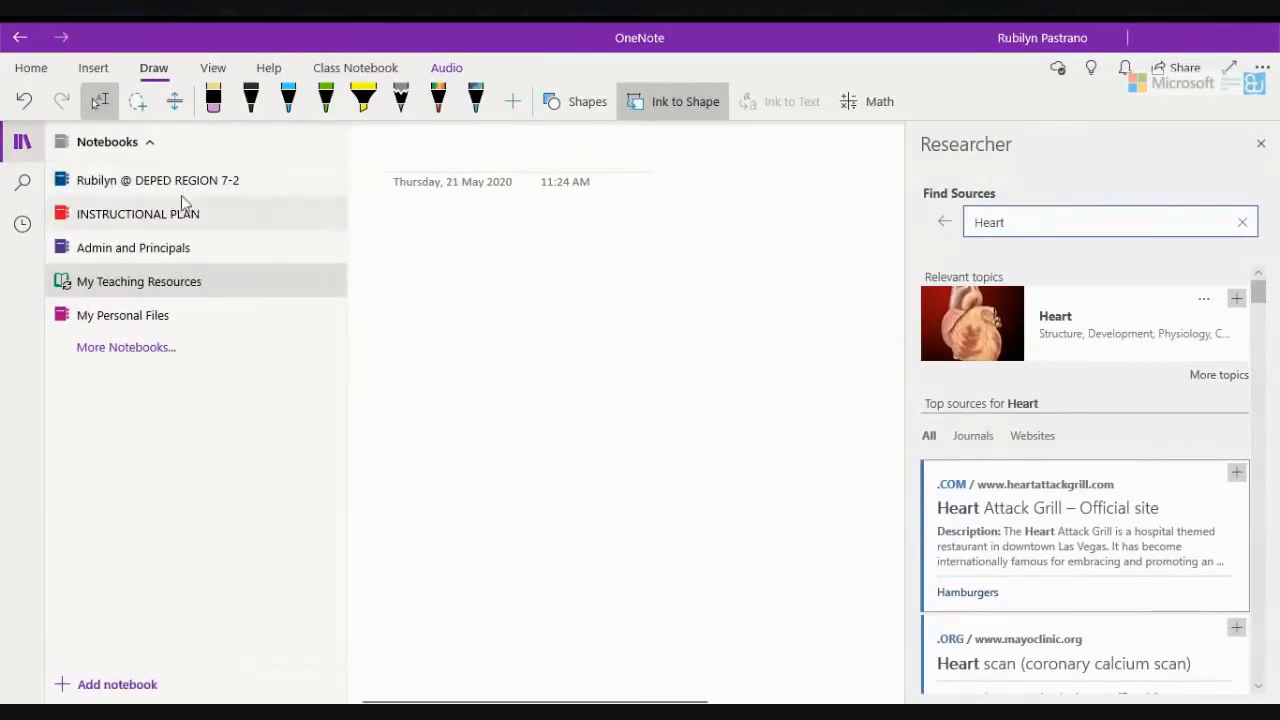
pyautogui.click(178, 224)
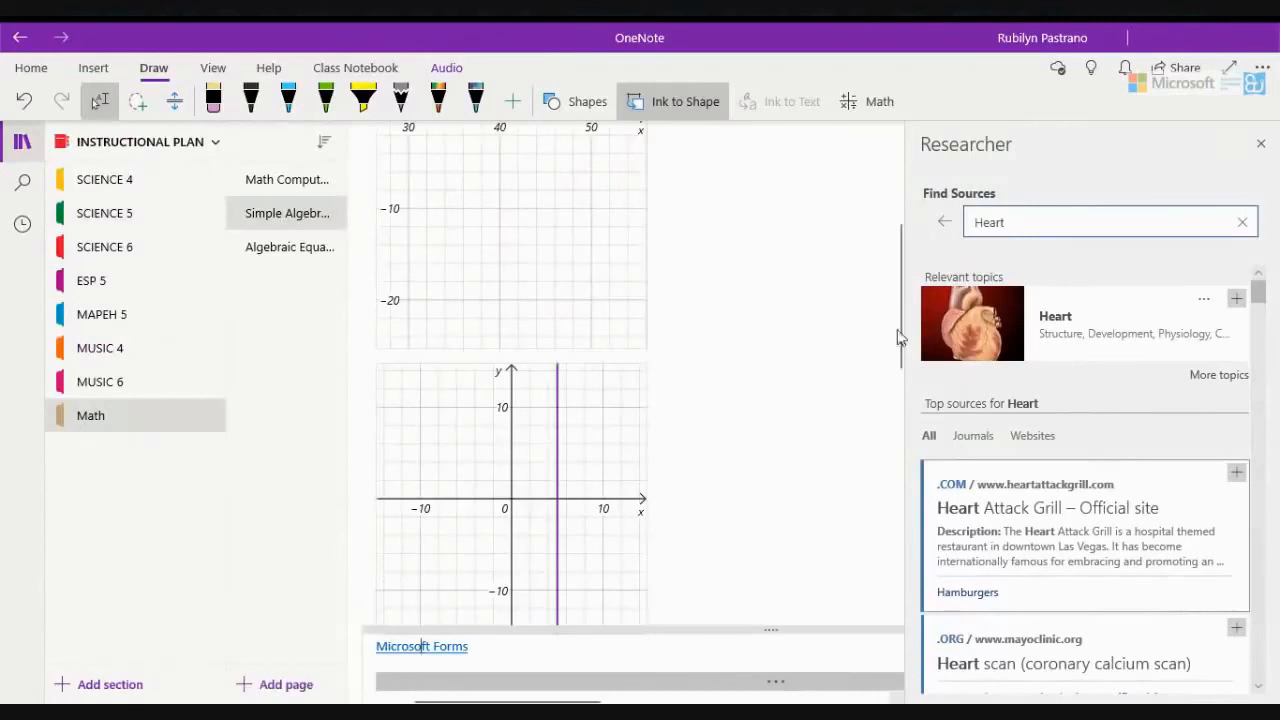
pyautogui.moveTo(903, 334); pyautogui.dragTo(893, 200)
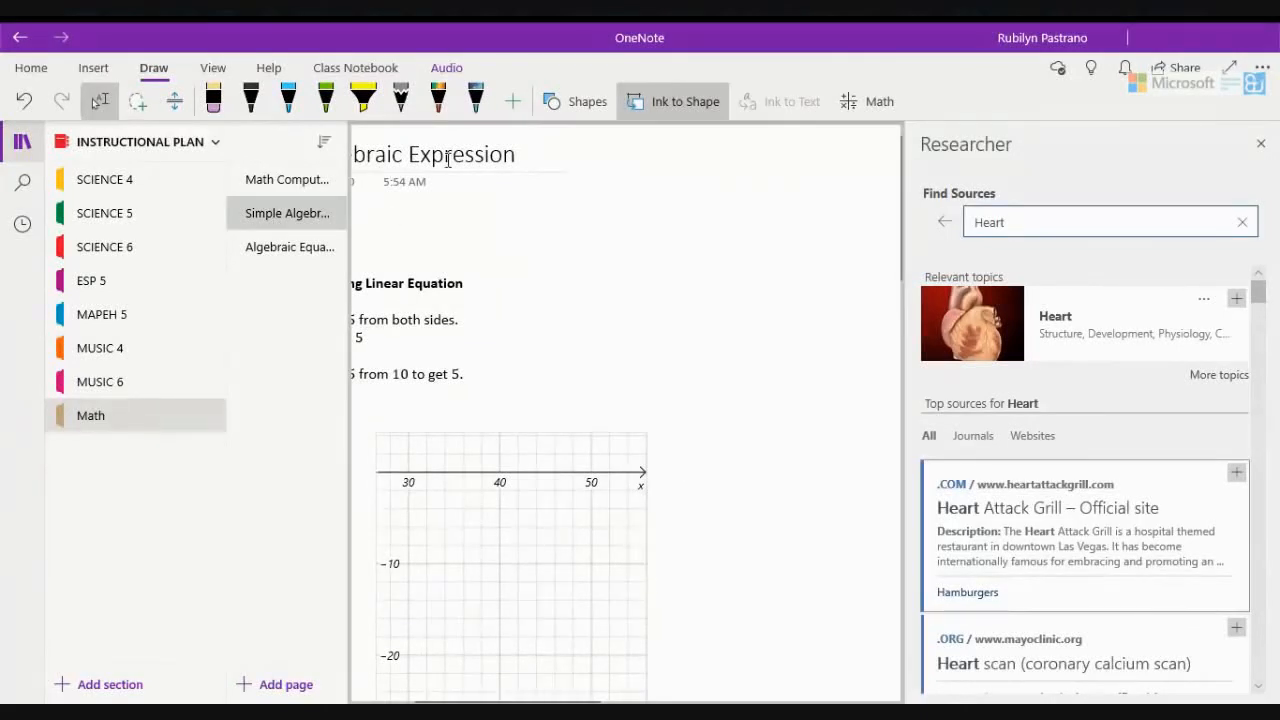
pyautogui.click(282, 184)
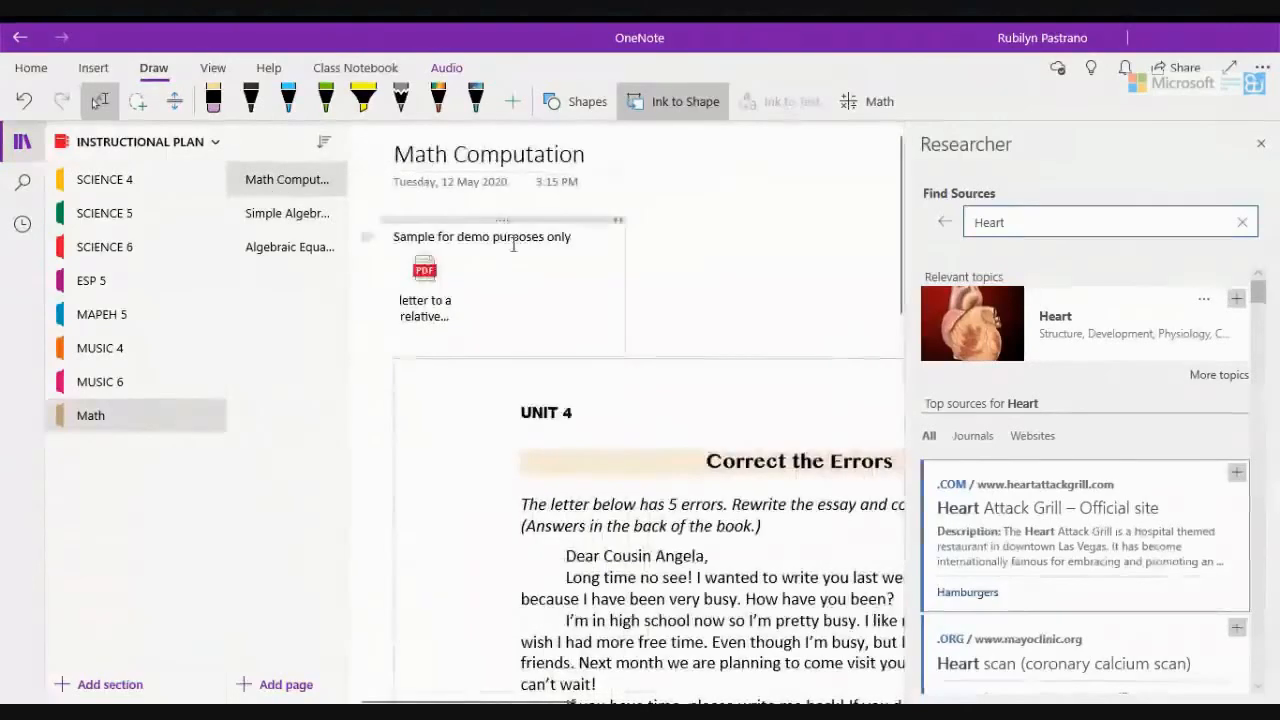
pyautogui.click(286, 213)
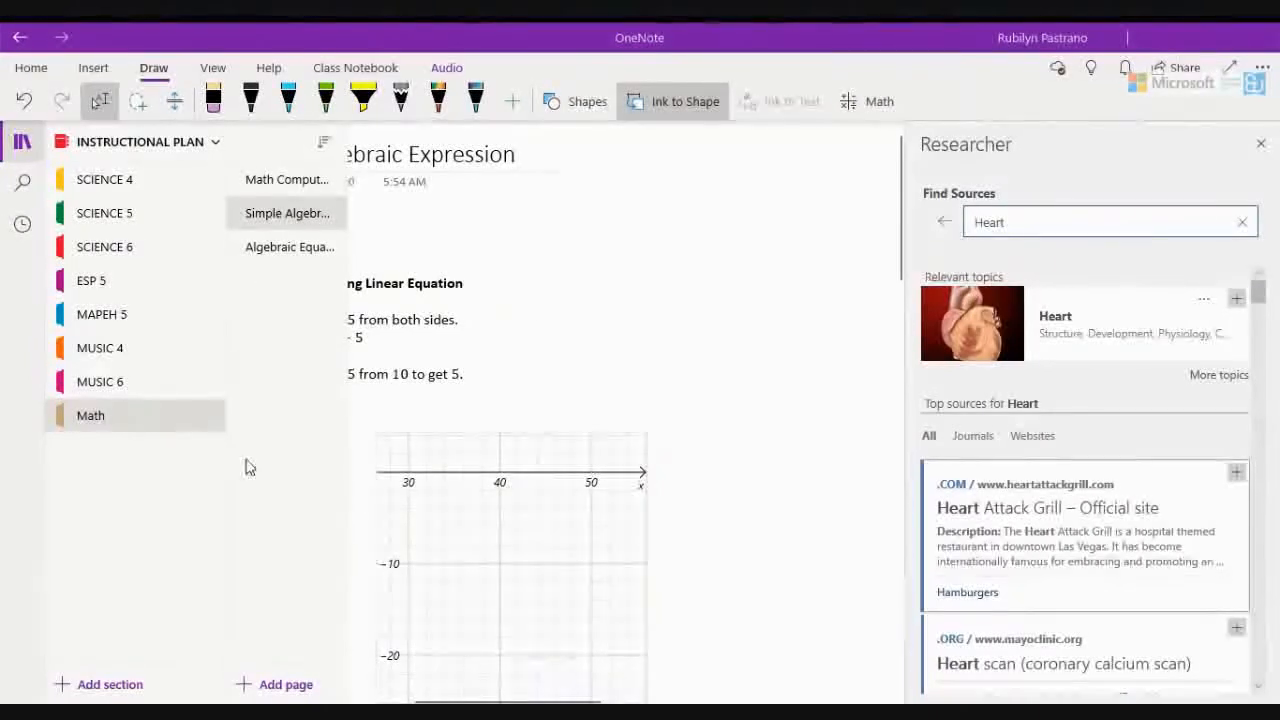
# Add a blank page to the Math section and look over the neighbouring Simple Algebraic Expression and Algebraic Equation pages
pyautogui.click(292, 682)
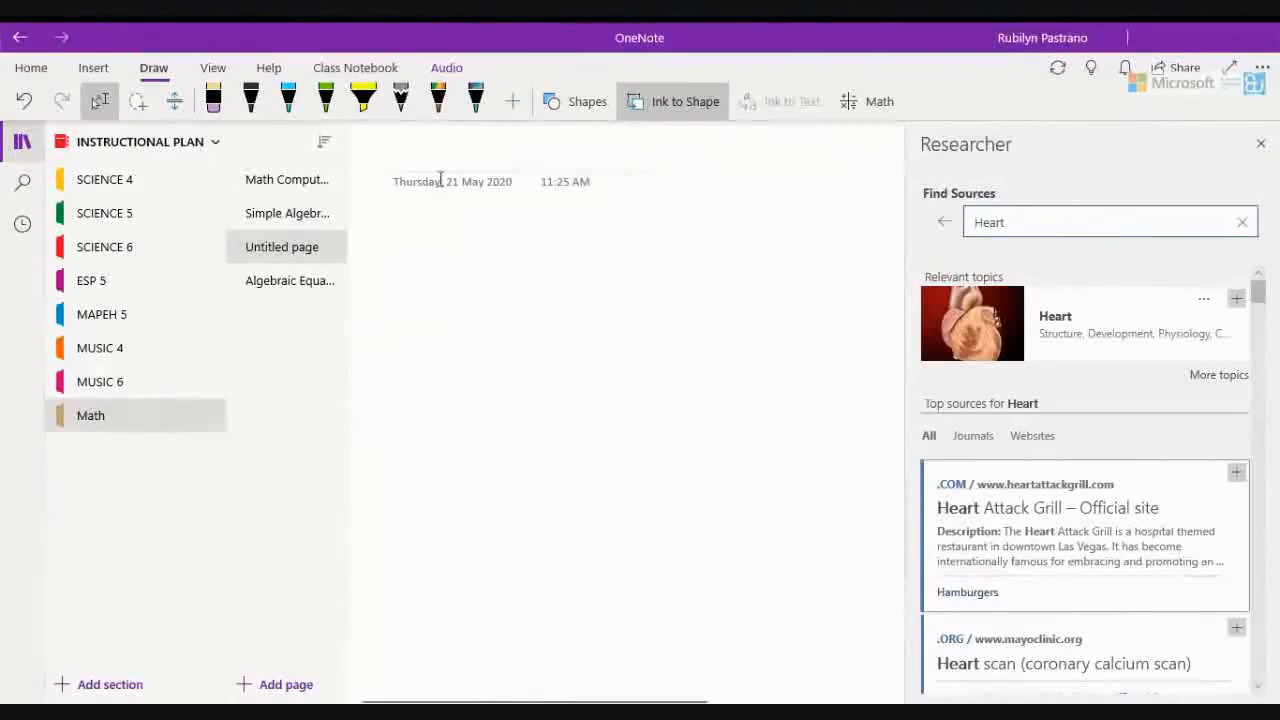
pyautogui.click(279, 222)
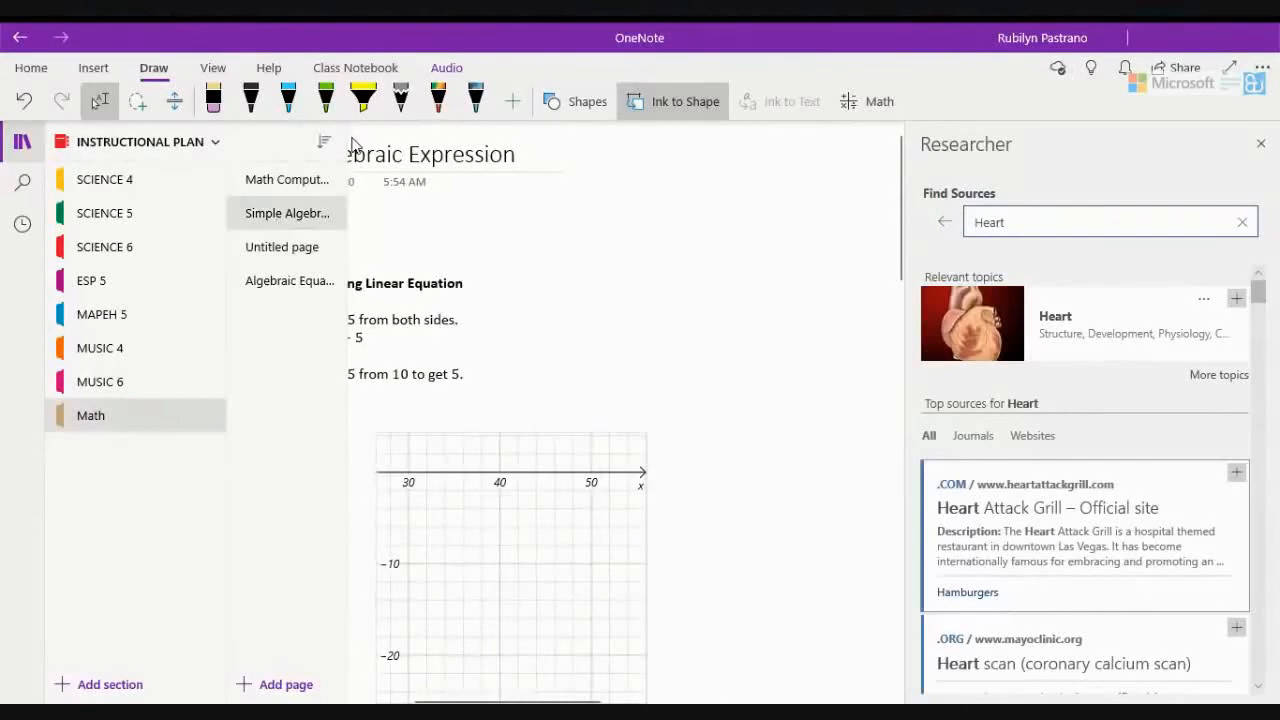
pyautogui.click(291, 285)
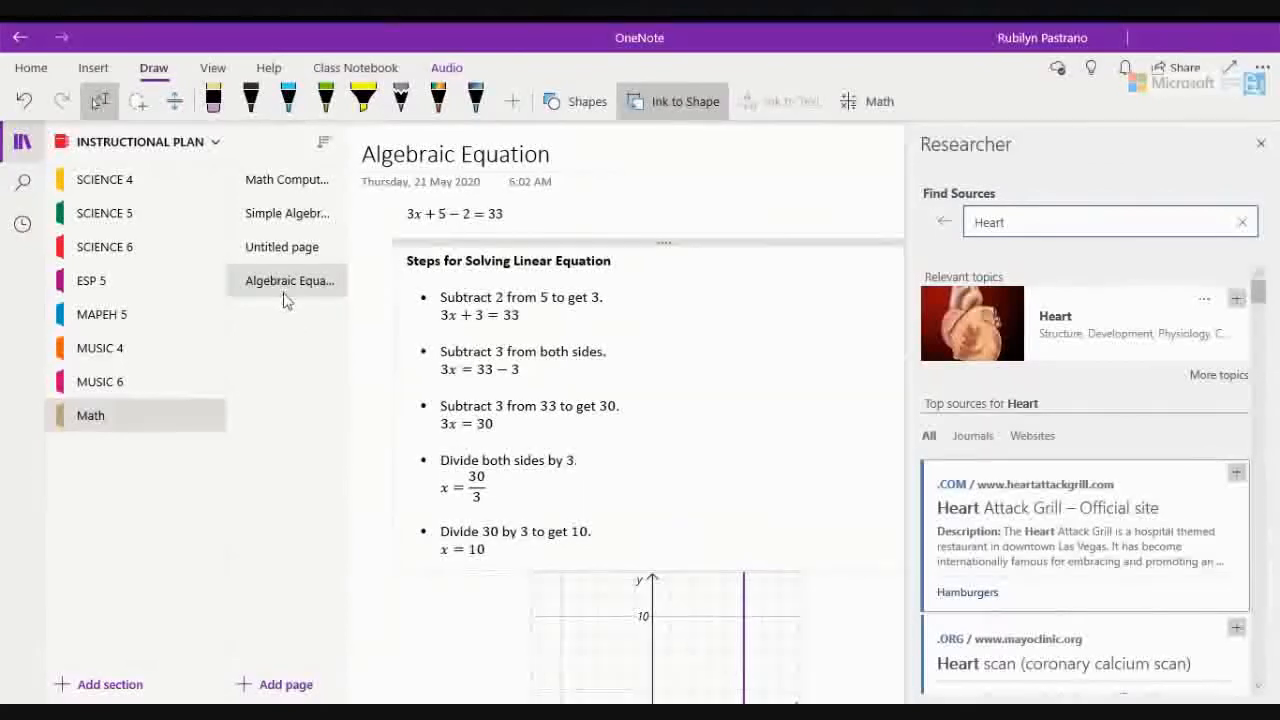
pyautogui.click(305, 252)
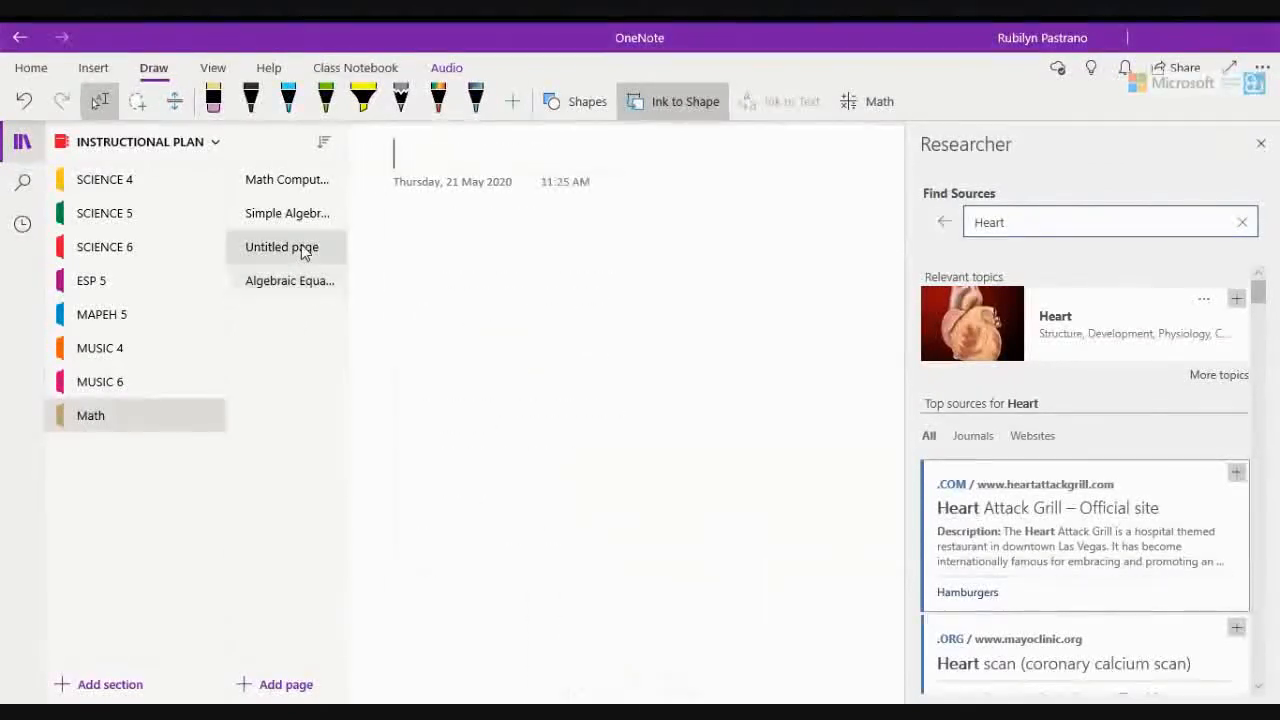
# Handwrite 3x with the black pen on the untitled Math page
pyautogui.click(250, 98)
pyautogui.moveTo(440, 274)
pyautogui.mouseDown()
pyautogui.moveTo(452, 282)
pyautogui.moveTo(434, 313)
pyautogui.moveTo(457, 349)
pyautogui.moveTo(432, 362)
pyautogui.mouseUp()
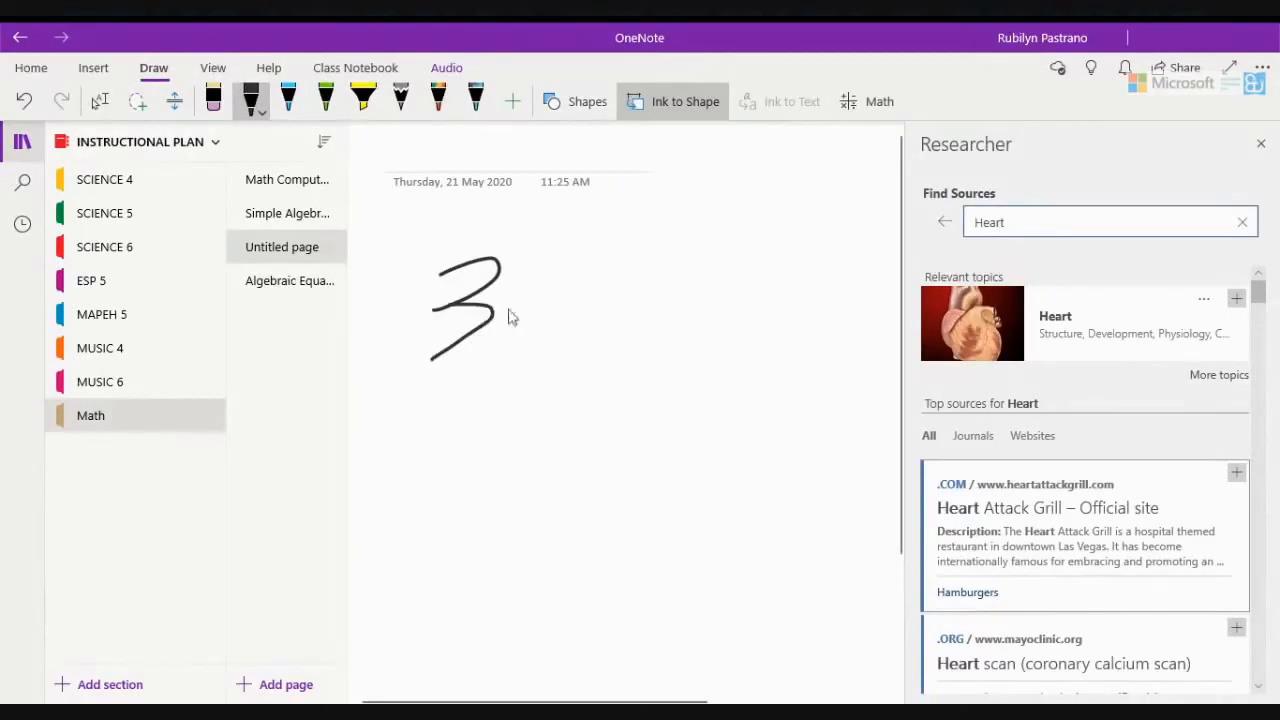
pyautogui.moveTo(513, 290); pyautogui.dragTo(558, 340)
pyautogui.moveTo(560, 293); pyautogui.dragTo(515, 339)
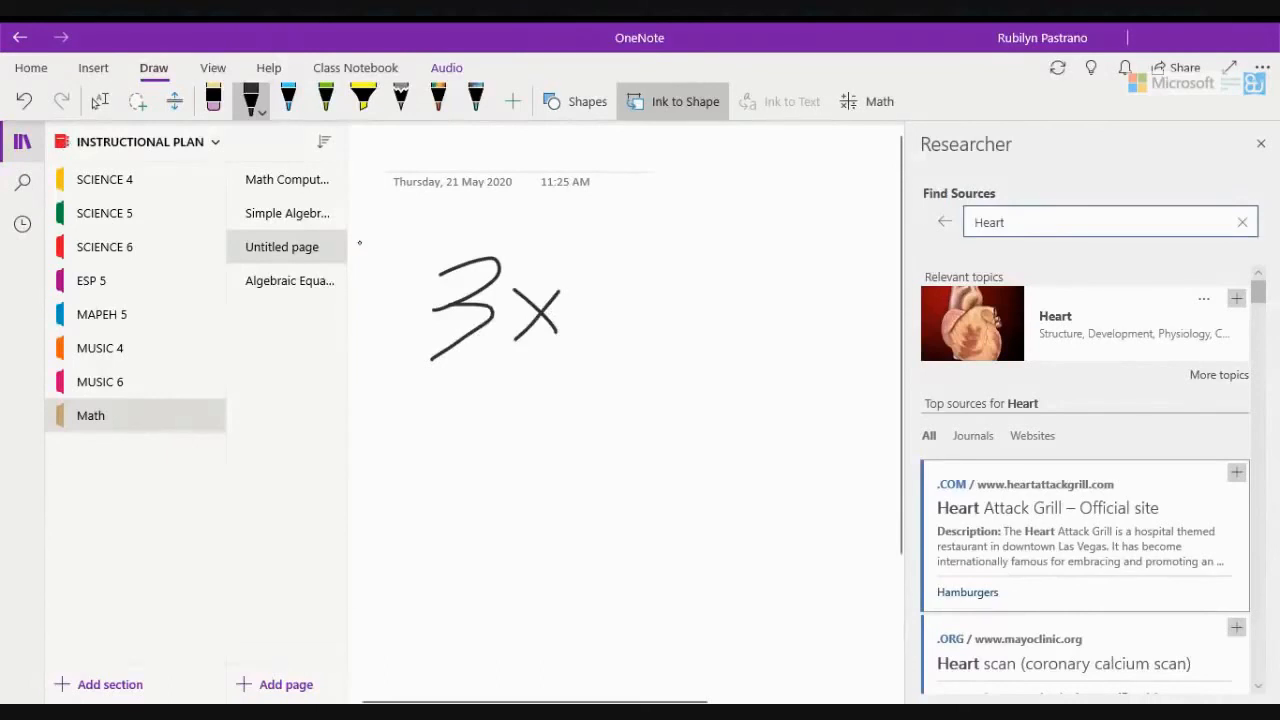
# Check the equation on the Algebraic Equation page and return to the untitled Math page
pyautogui.click(306, 216)
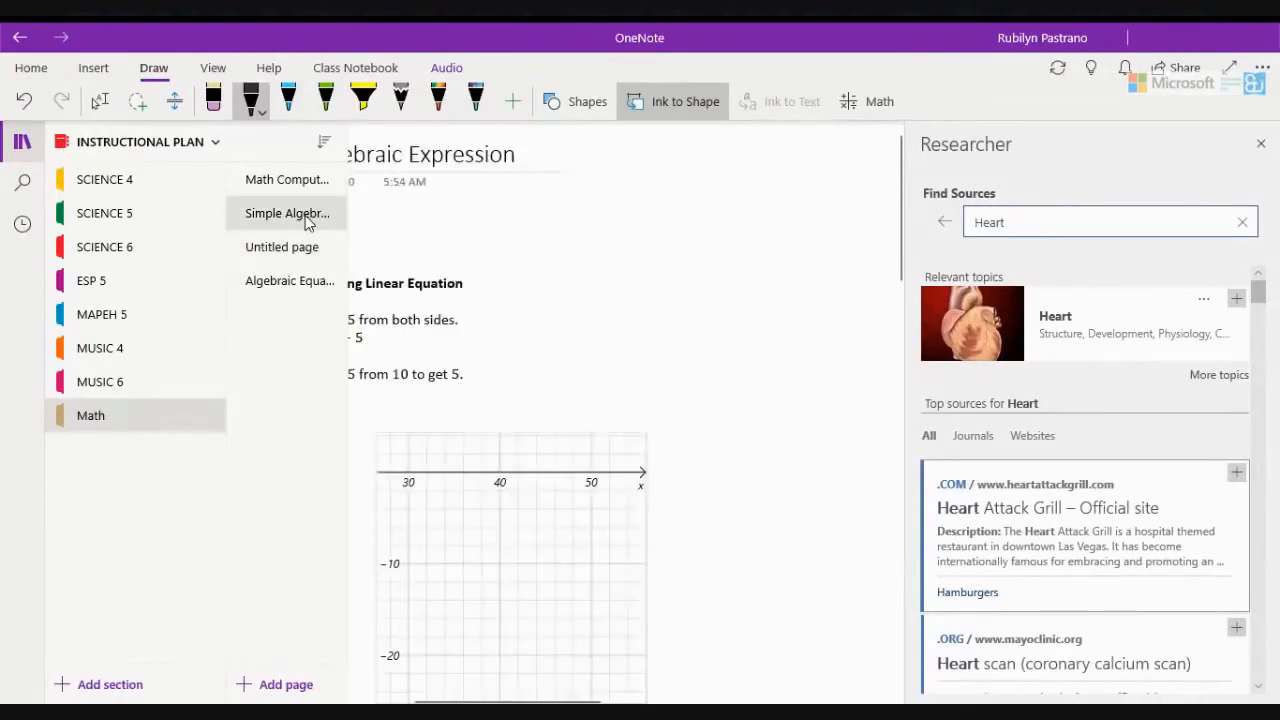
pyautogui.click(281, 284)
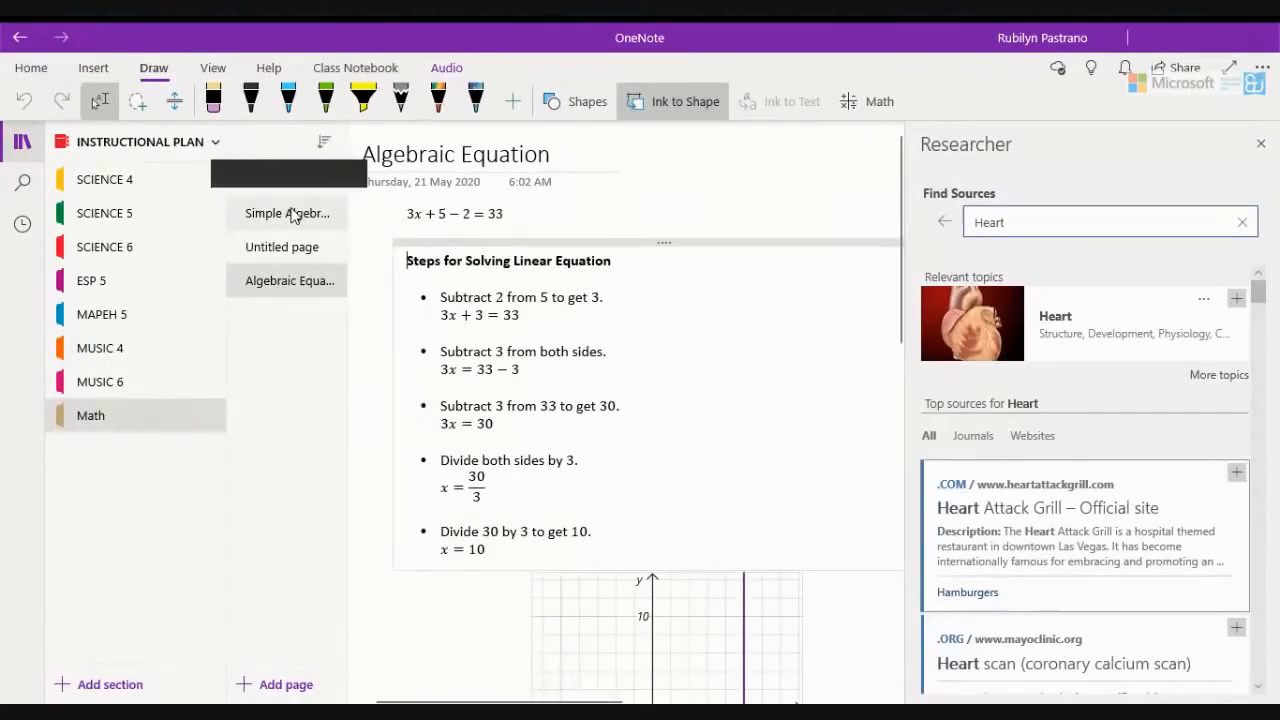
pyautogui.click(286, 250)
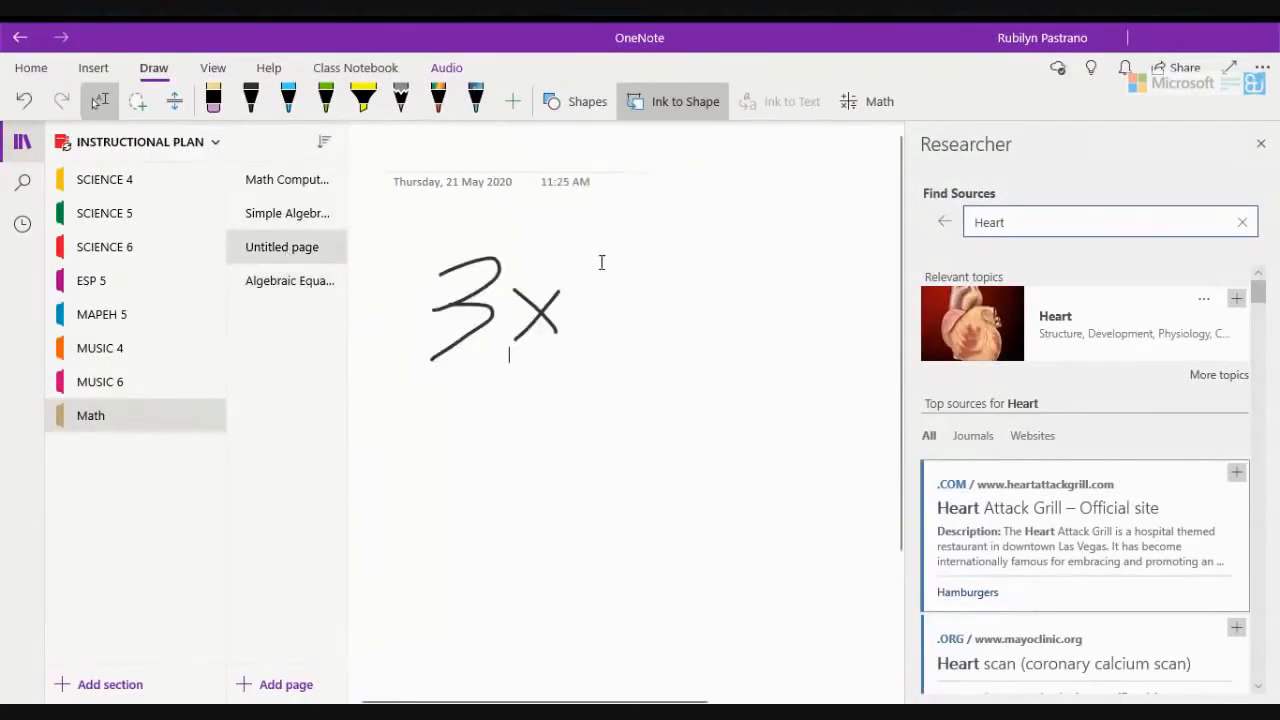
pyautogui.moveTo(600, 262); pyautogui.dragTo(602, 330)
pyautogui.hotkey('ctrl', 'z')
pyautogui.click(99, 101)
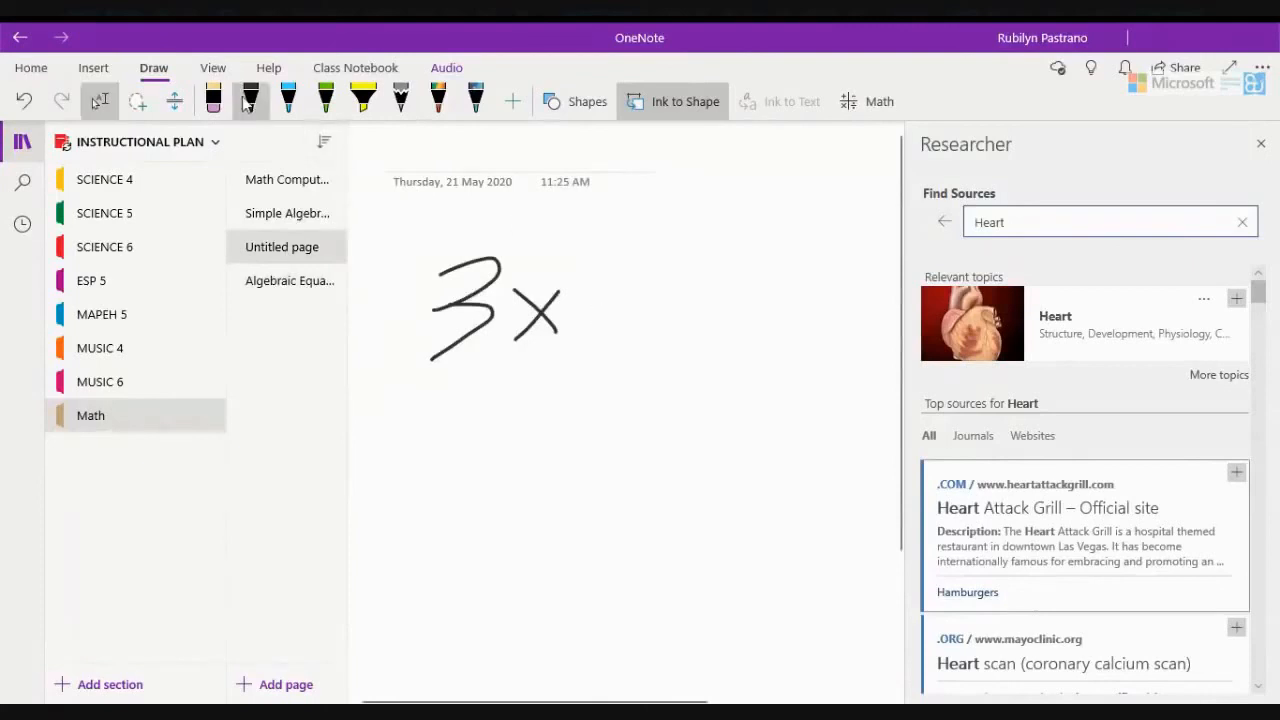
# Handwrite +5 after the 3x on the untitled Math page with the black pen
pyautogui.moveTo(582, 258); pyautogui.dragTo(578, 356)
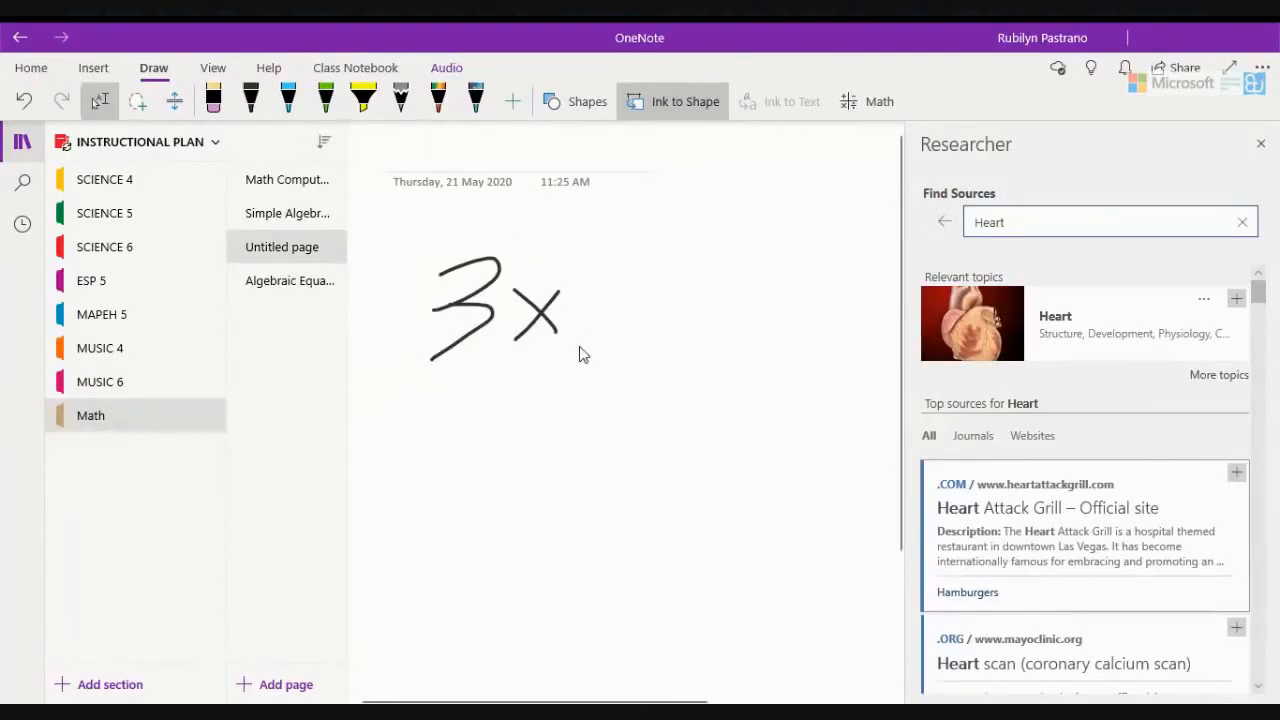
pyautogui.click(250, 100)
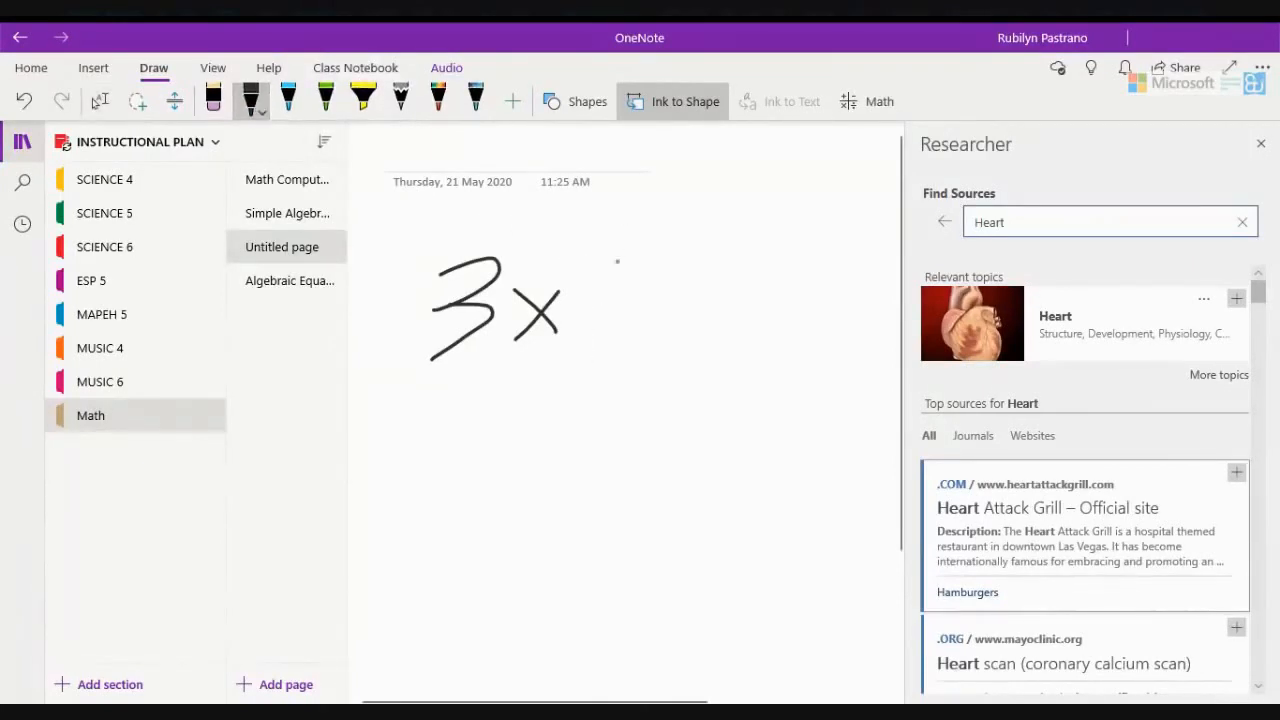
pyautogui.moveTo(585, 273); pyautogui.dragTo(580, 352)
pyautogui.moveTo(567, 307)
pyautogui.mouseDown()
pyautogui.moveTo(654, 290)
pyautogui.moveTo(585, 352)
pyautogui.mouseUp()
pyautogui.moveTo(617, 270); pyautogui.dragTo(668, 270)
# Check the equation on the Algebraic Equation page and complete the handwritten one with −2=33 in black pen
pyautogui.click(293, 283)
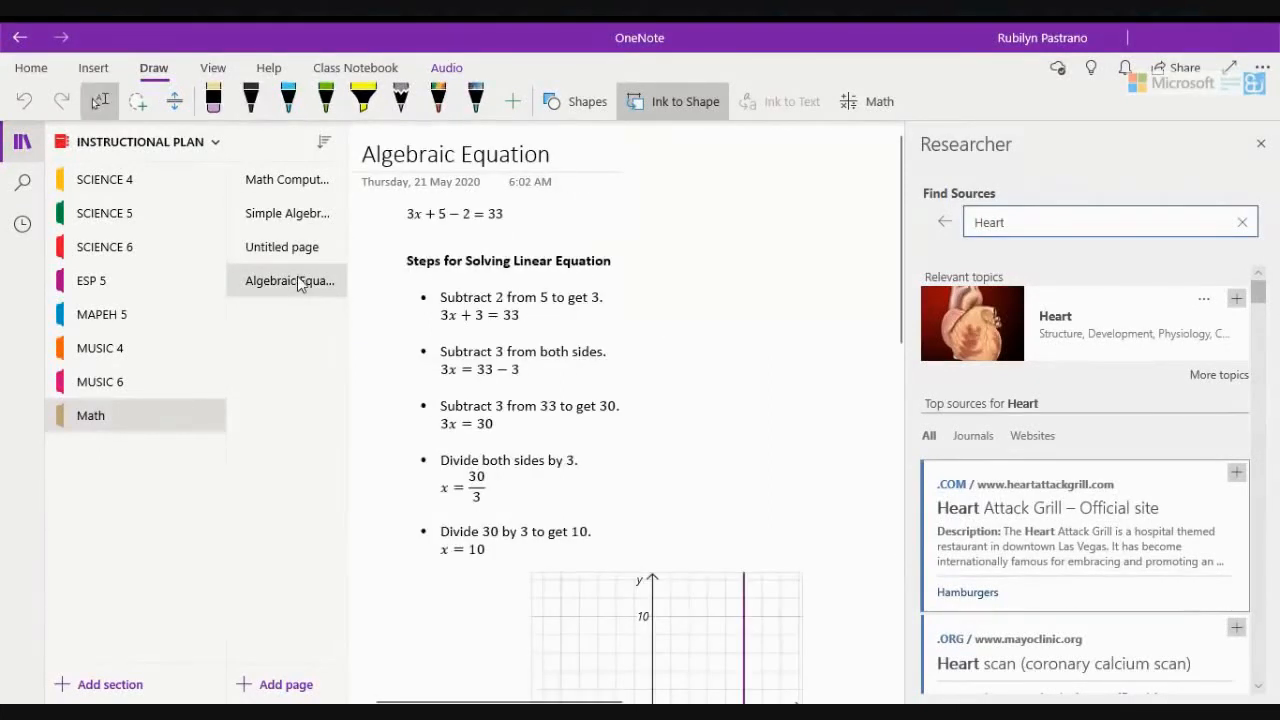
pyautogui.click(300, 251)
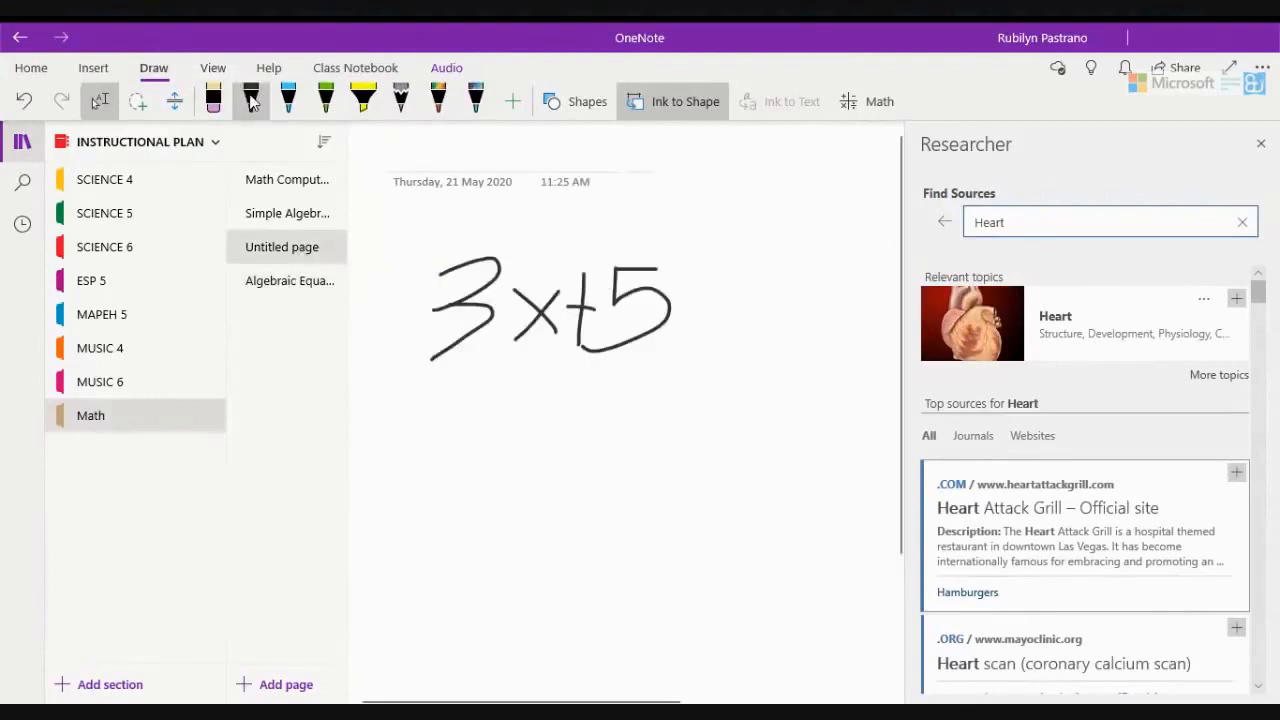
pyautogui.click(251, 101)
pyautogui.moveTo(674, 297)
pyautogui.mouseDown()
pyautogui.moveTo(720, 300)
pyautogui.moveTo(721, 332)
pyautogui.moveTo(784, 322)
pyautogui.moveTo(812, 287)
pyautogui.moveTo(815, 311)
pyautogui.mouseUp()
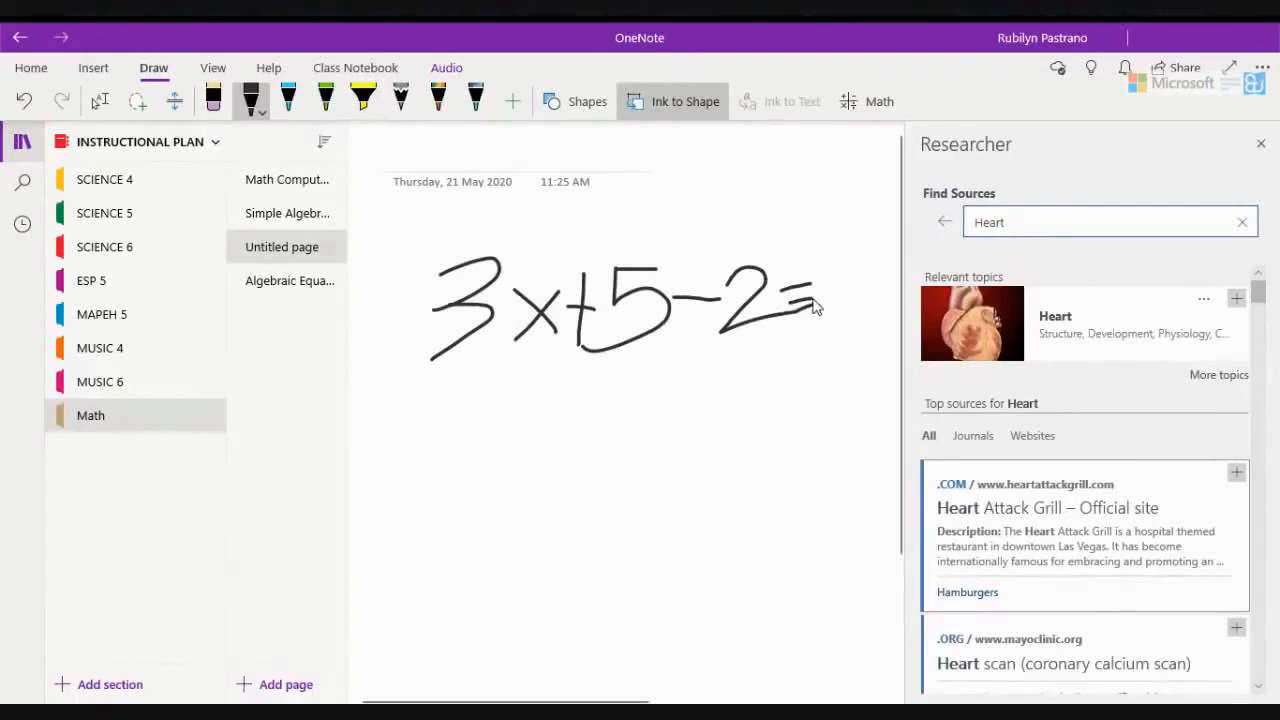
pyautogui.moveTo(827, 262); pyautogui.dragTo(820, 344)
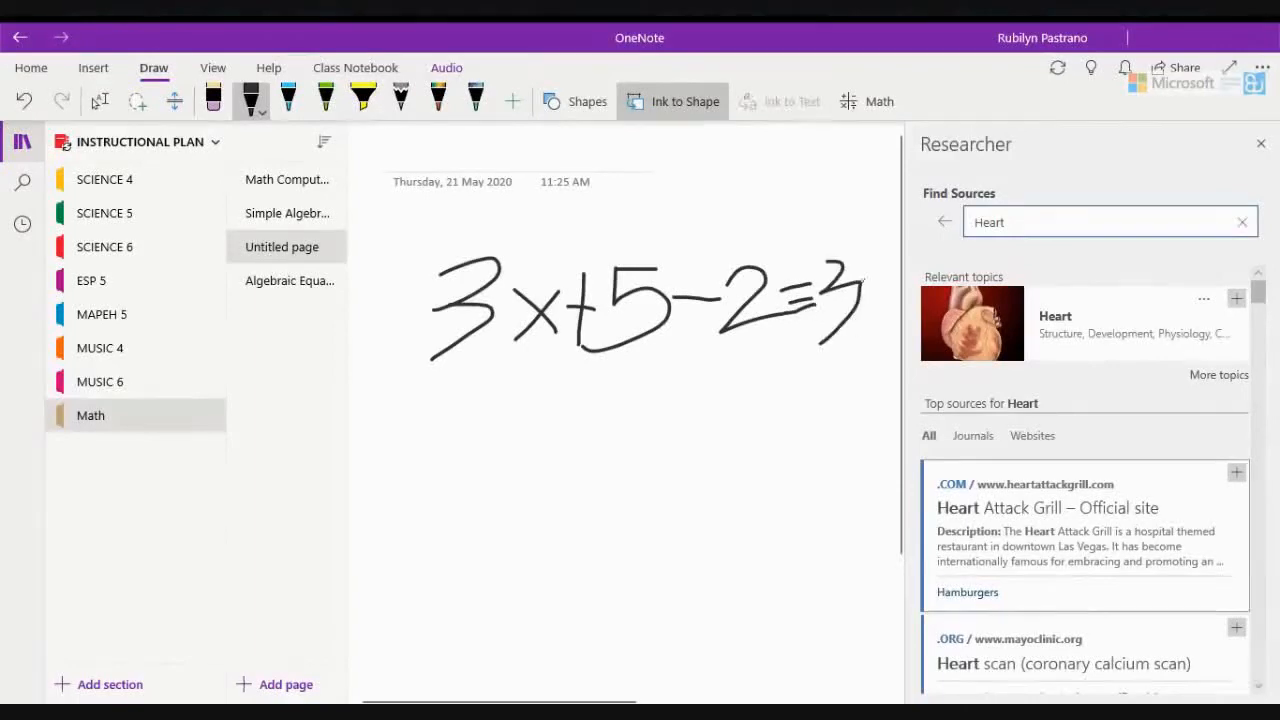
pyautogui.moveTo(872, 272)
pyautogui.mouseDown()
pyautogui.moveTo(871, 343)
pyautogui.moveTo(858, 348)
pyautogui.mouseUp()
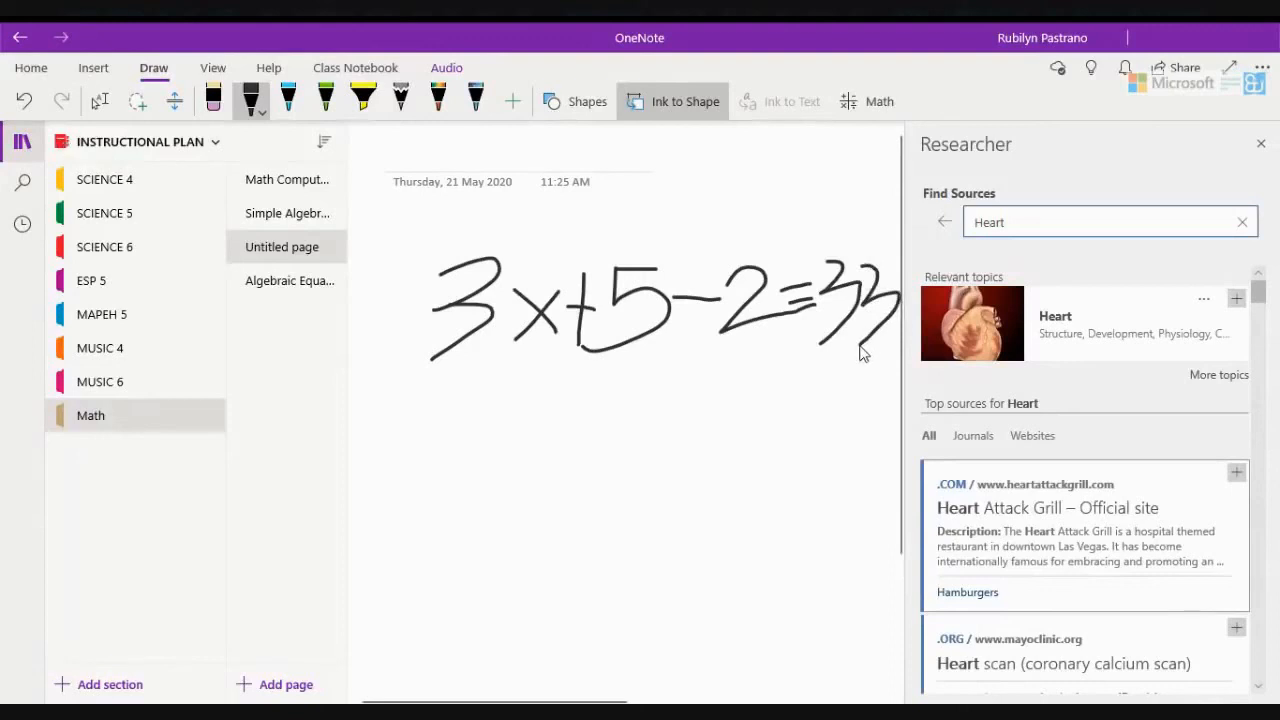
# Lasso the whole handwritten equation, close the Researcher pane and convert the ink to typed math
pyautogui.click(138, 102)
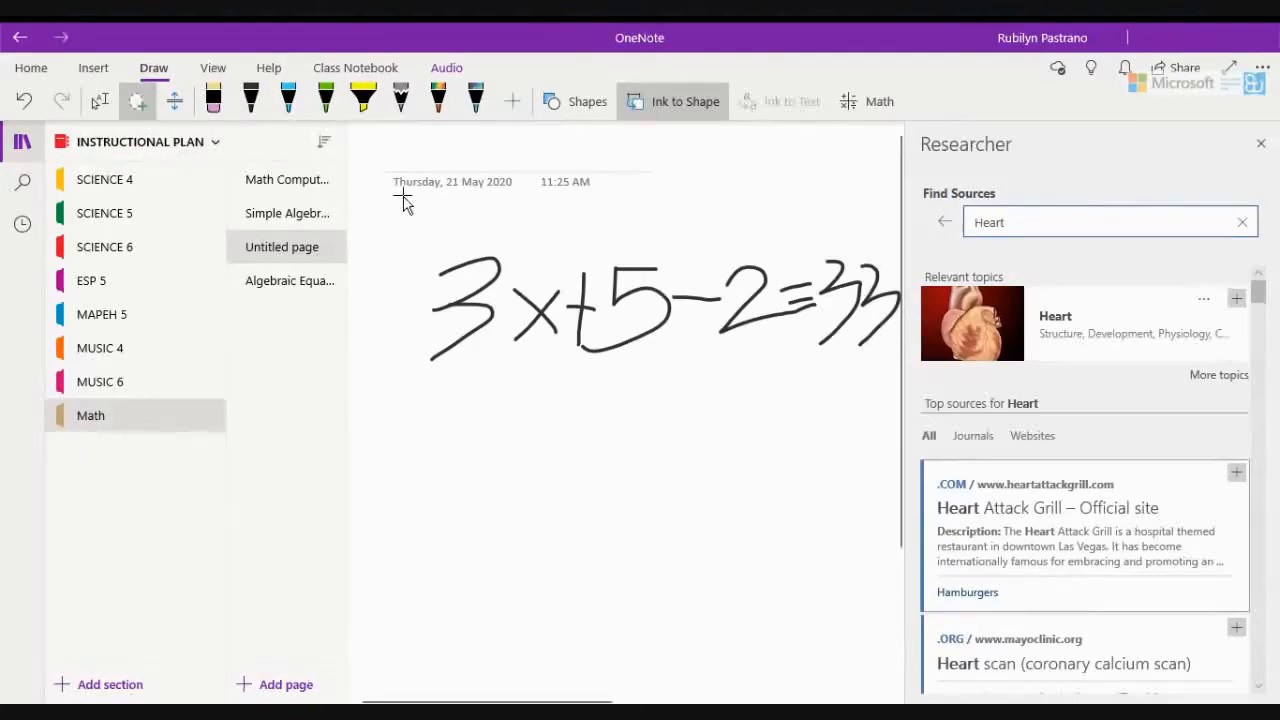
pyautogui.moveTo(400, 197)
pyautogui.mouseDown()
pyautogui.moveTo(886, 209)
pyautogui.moveTo(837, 426)
pyautogui.moveTo(795, 397)
pyautogui.moveTo(623, 466)
pyautogui.moveTo(381, 433)
pyautogui.mouseUp()
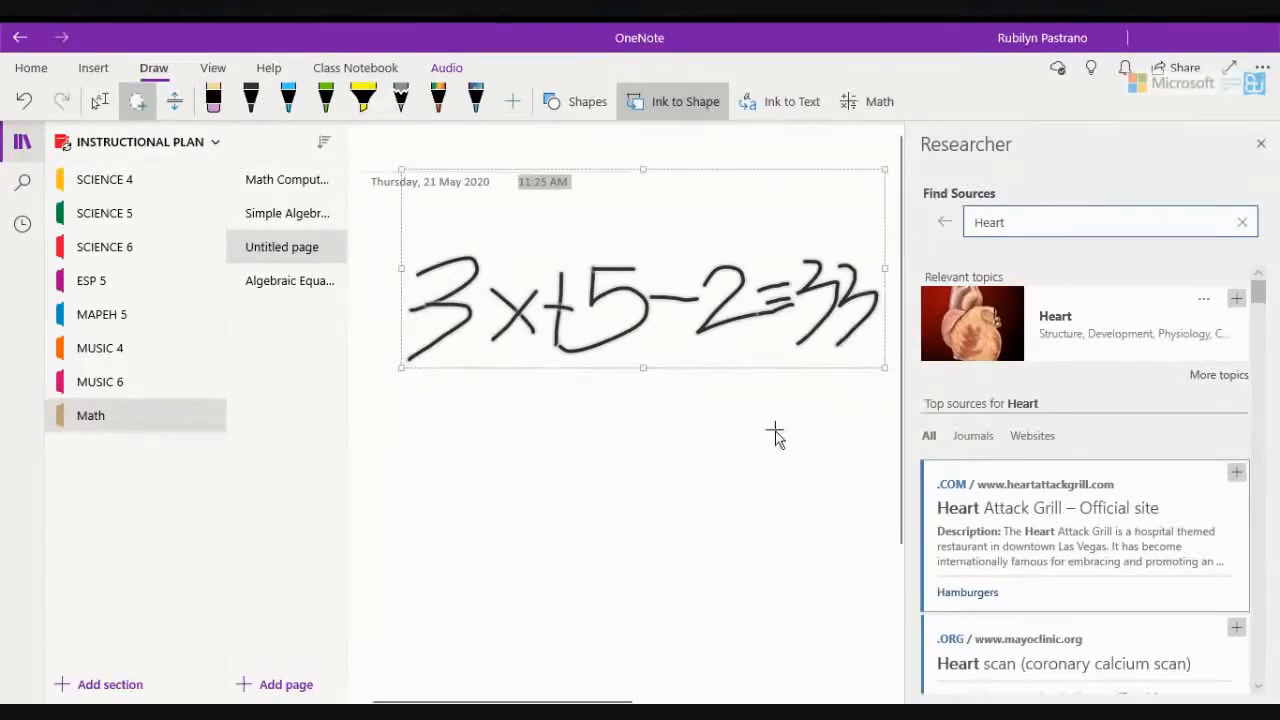
pyautogui.click(1261, 143)
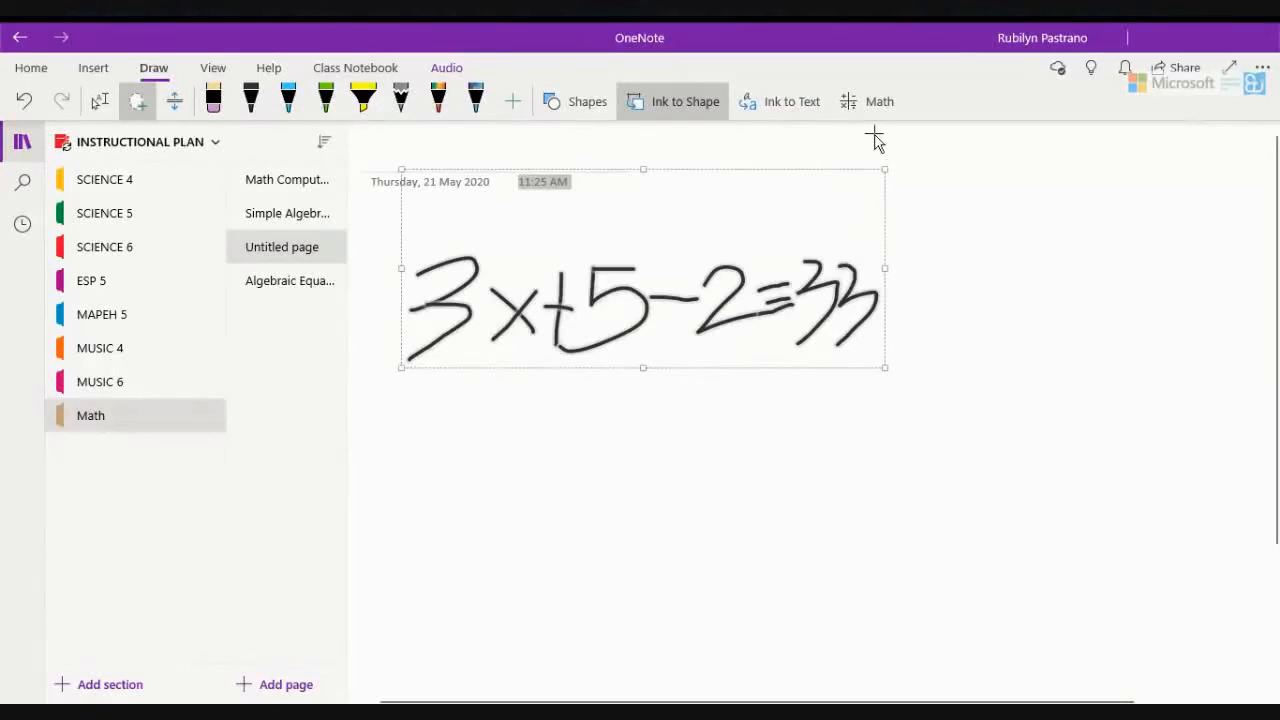
pyautogui.click(874, 104)
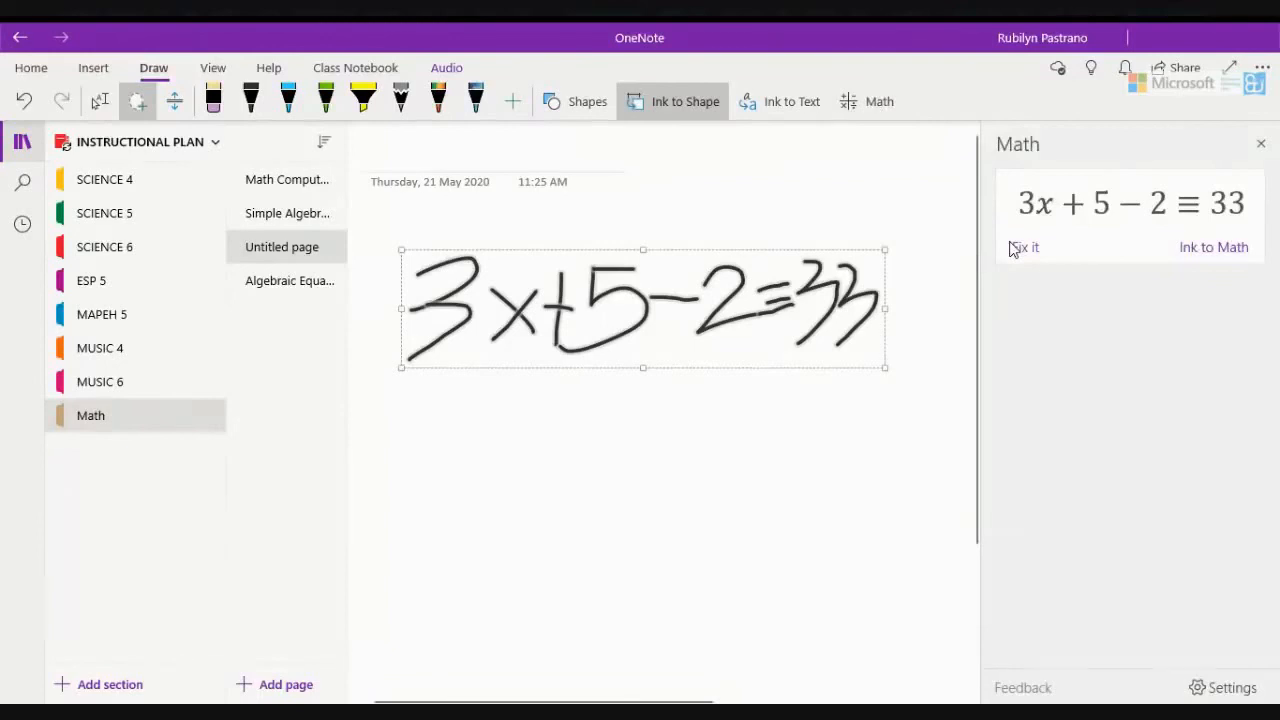
pyautogui.click(1197, 252)
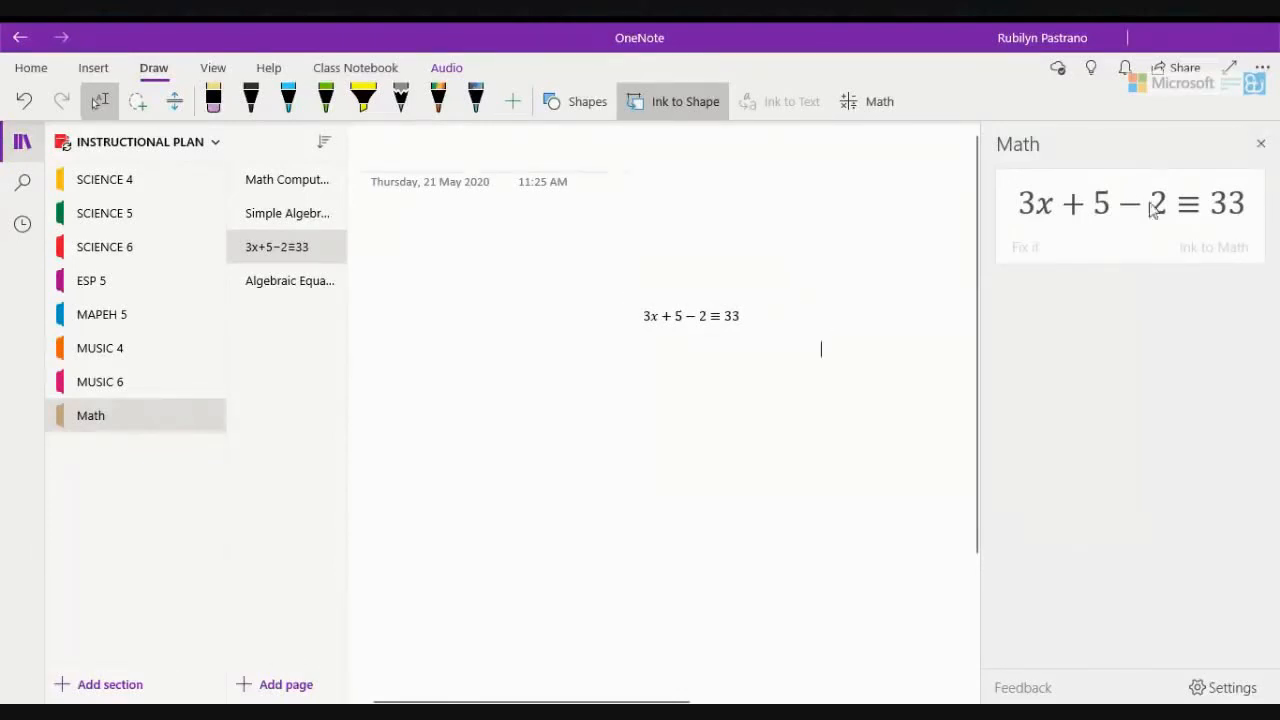
# Solve the quick start example x²+4x+3=0 for x and place its Steps Using Factoring on the page below the typed equation
pyautogui.click(875, 101)
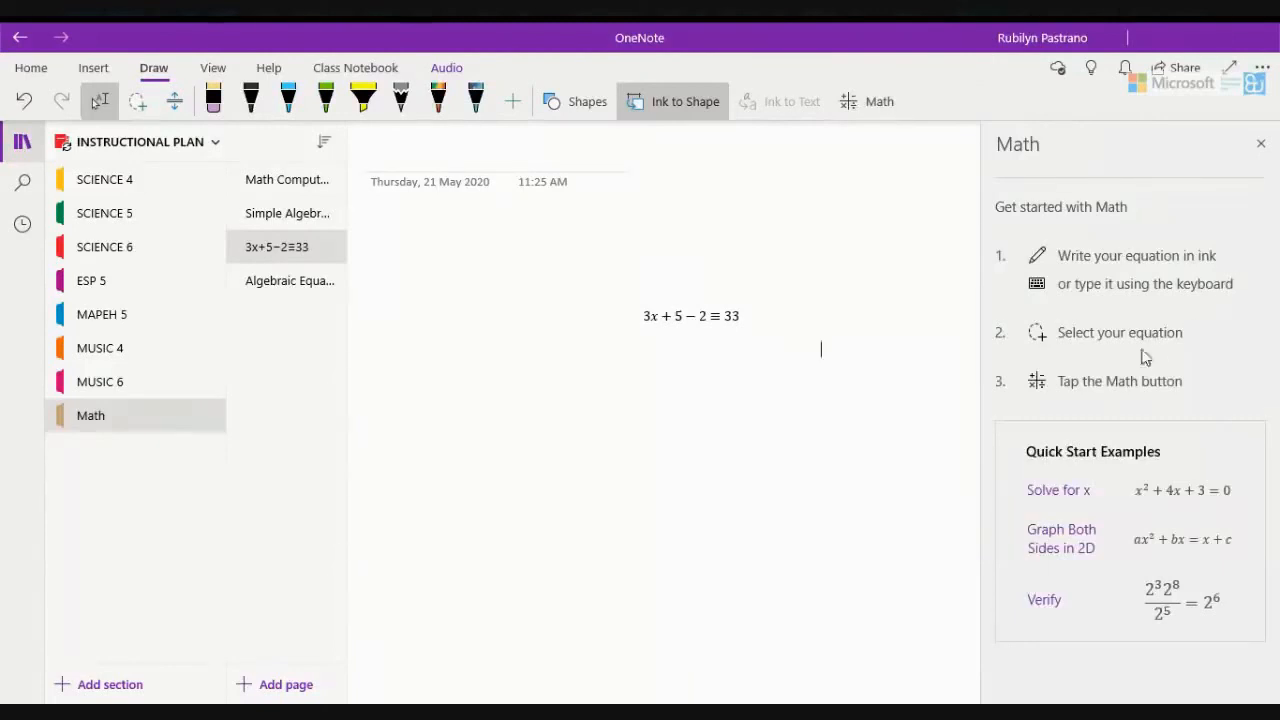
pyautogui.click(1068, 491)
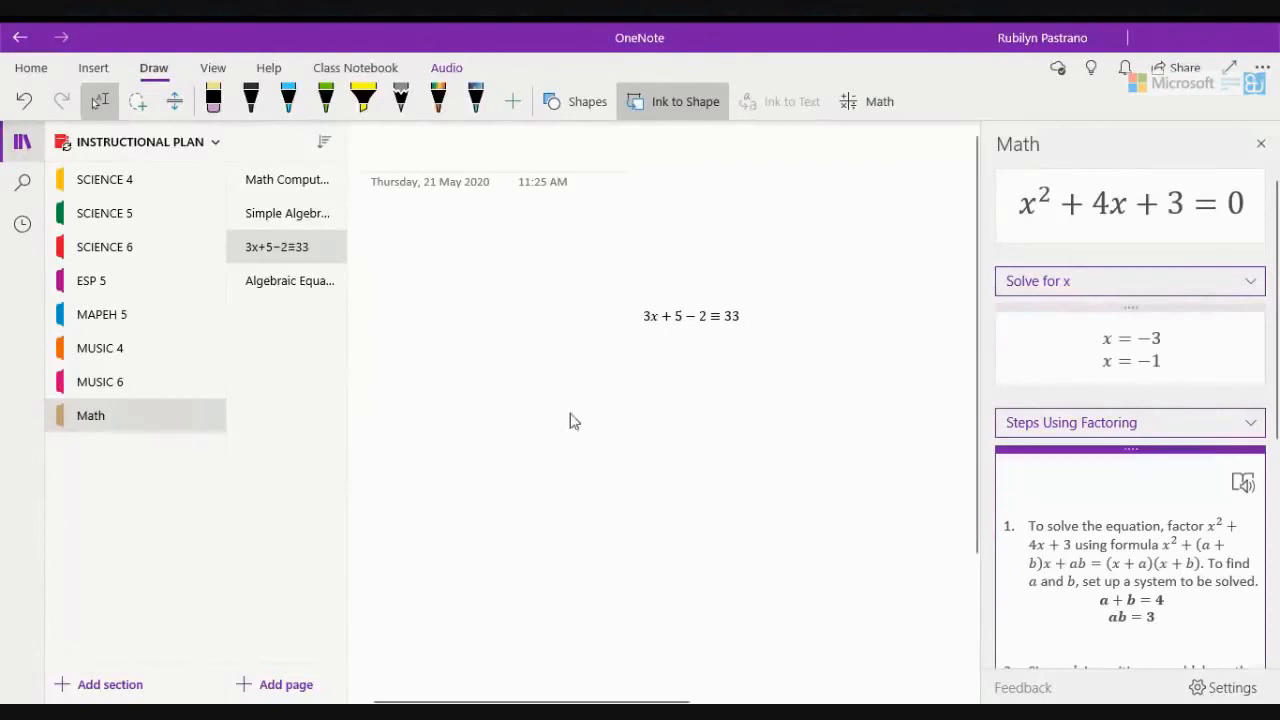
pyautogui.moveTo(460, 345); pyautogui.dragTo(437, 326)
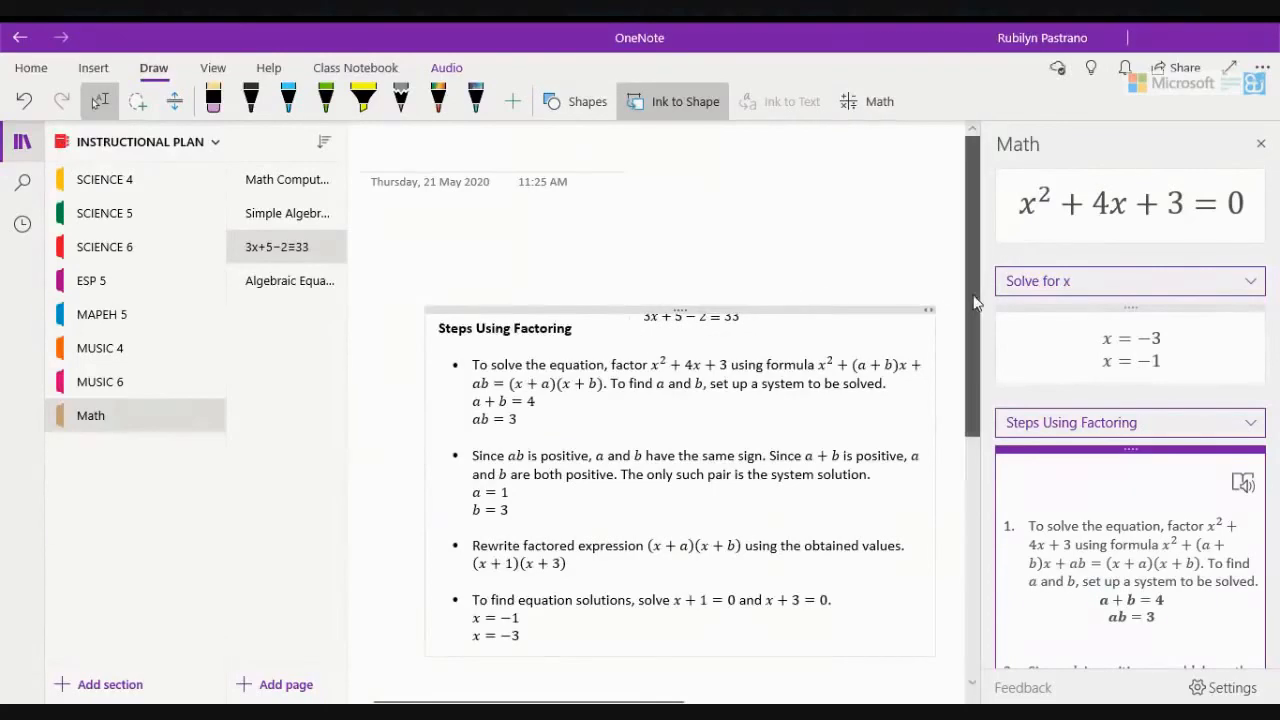
pyautogui.moveTo(976, 297); pyautogui.dragTo(970, 351)
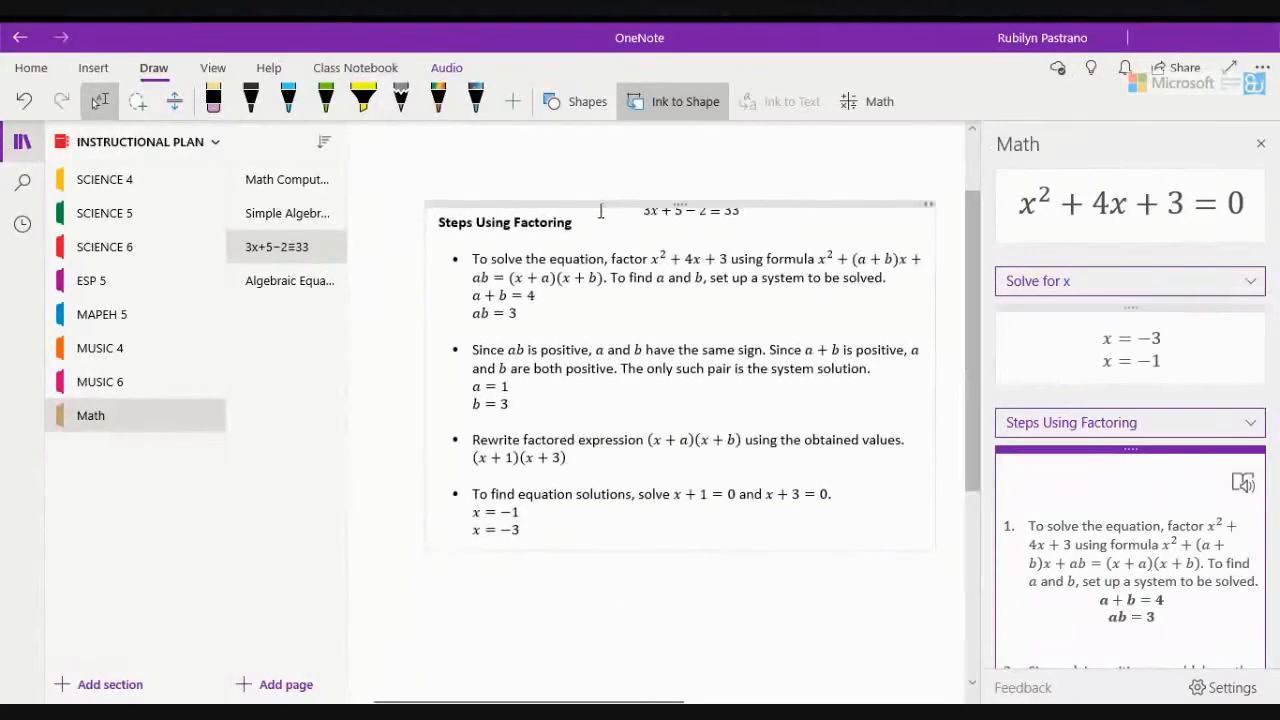
pyautogui.moveTo(604, 210); pyautogui.dragTo(596, 272)
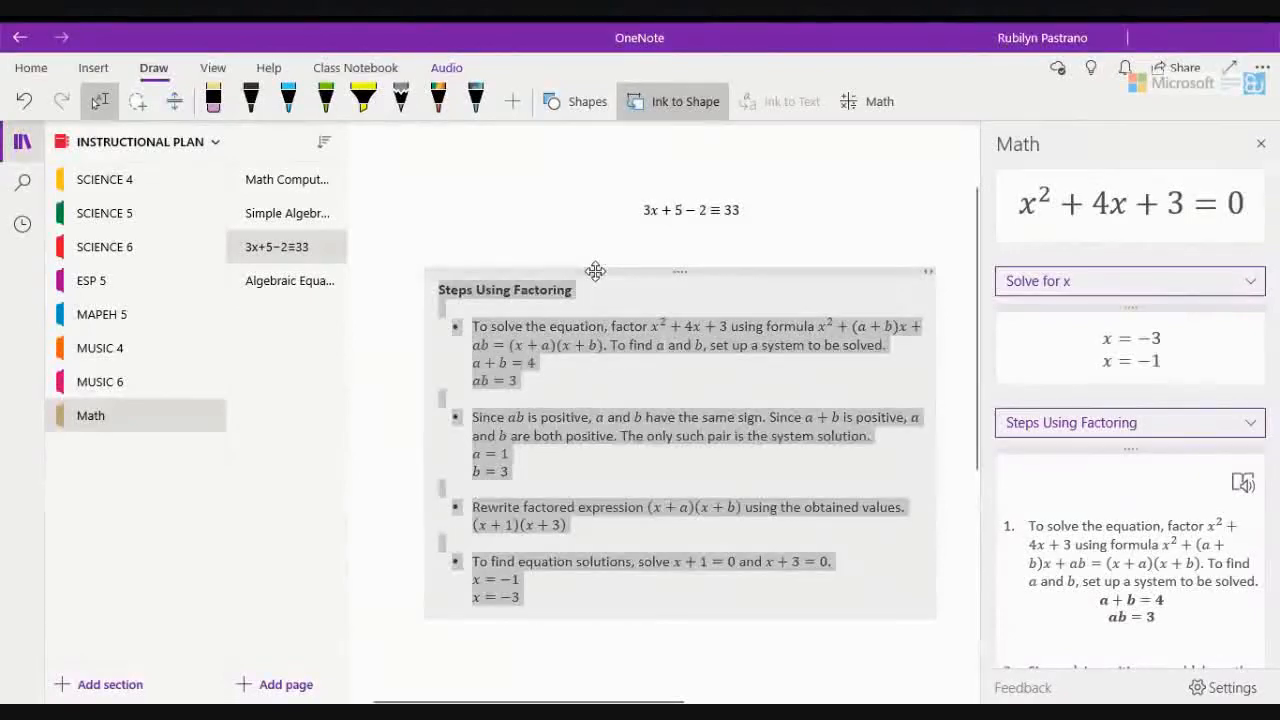
# Graph both sides of x²+4x+3=0 in 2D and insert the graph on the page
pyautogui.click(1250, 284)
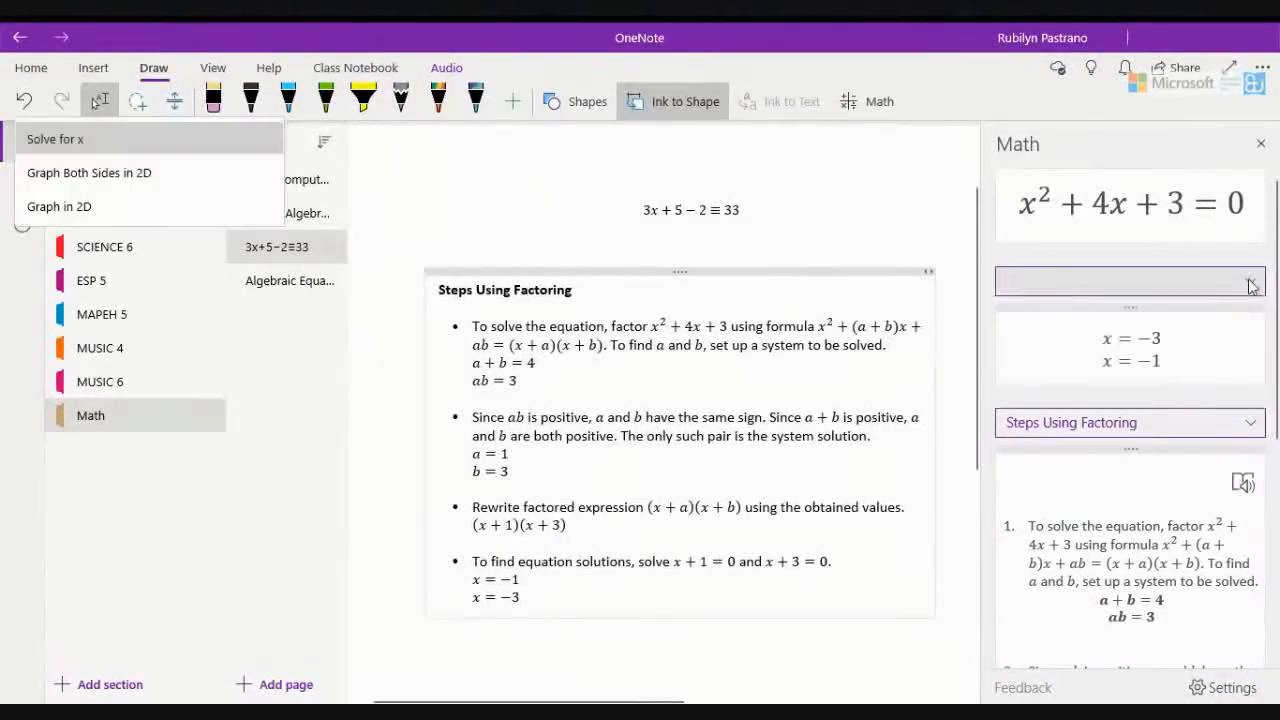
pyautogui.click(1107, 330)
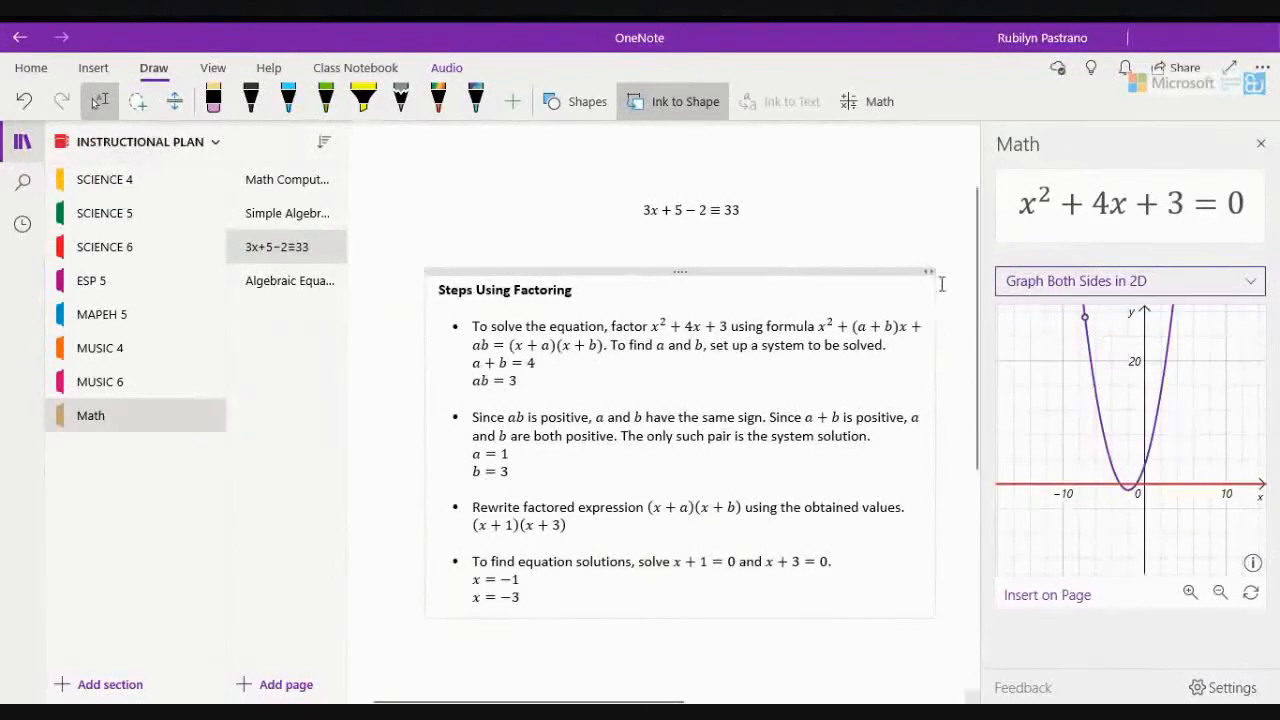
pyautogui.moveTo(968, 280); pyautogui.dragTo(965, 450)
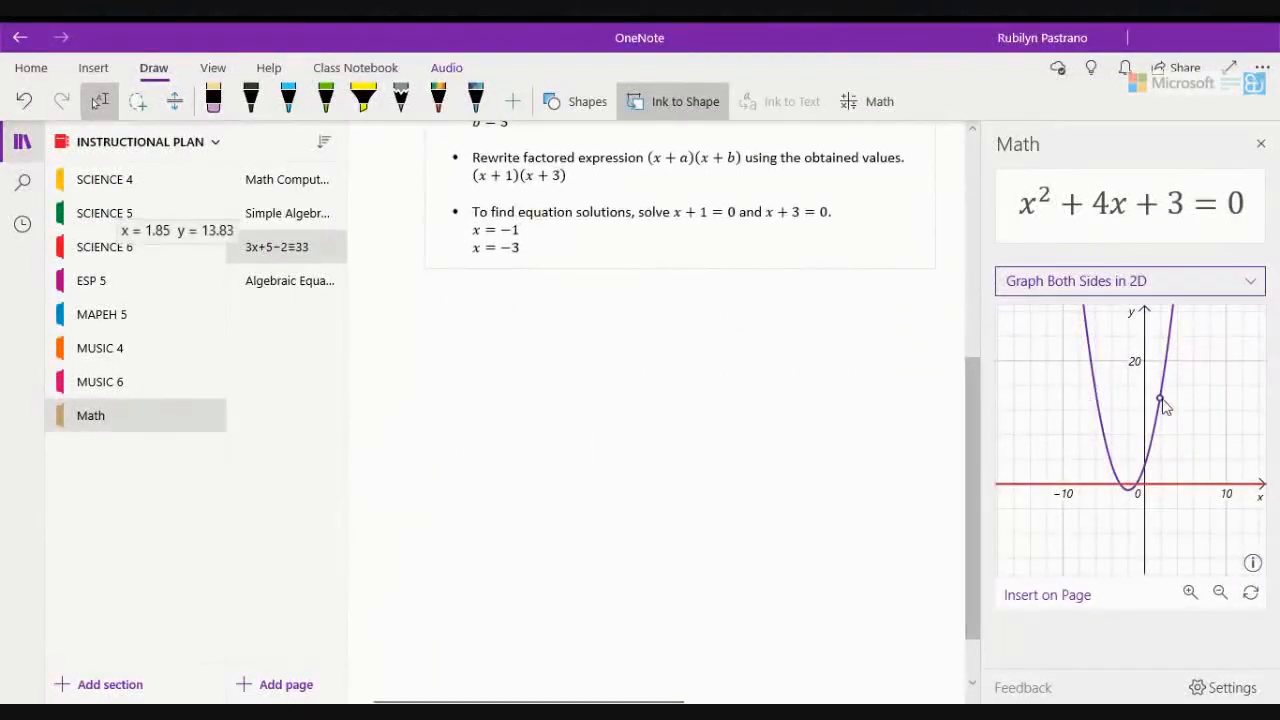
pyautogui.click(1053, 595)
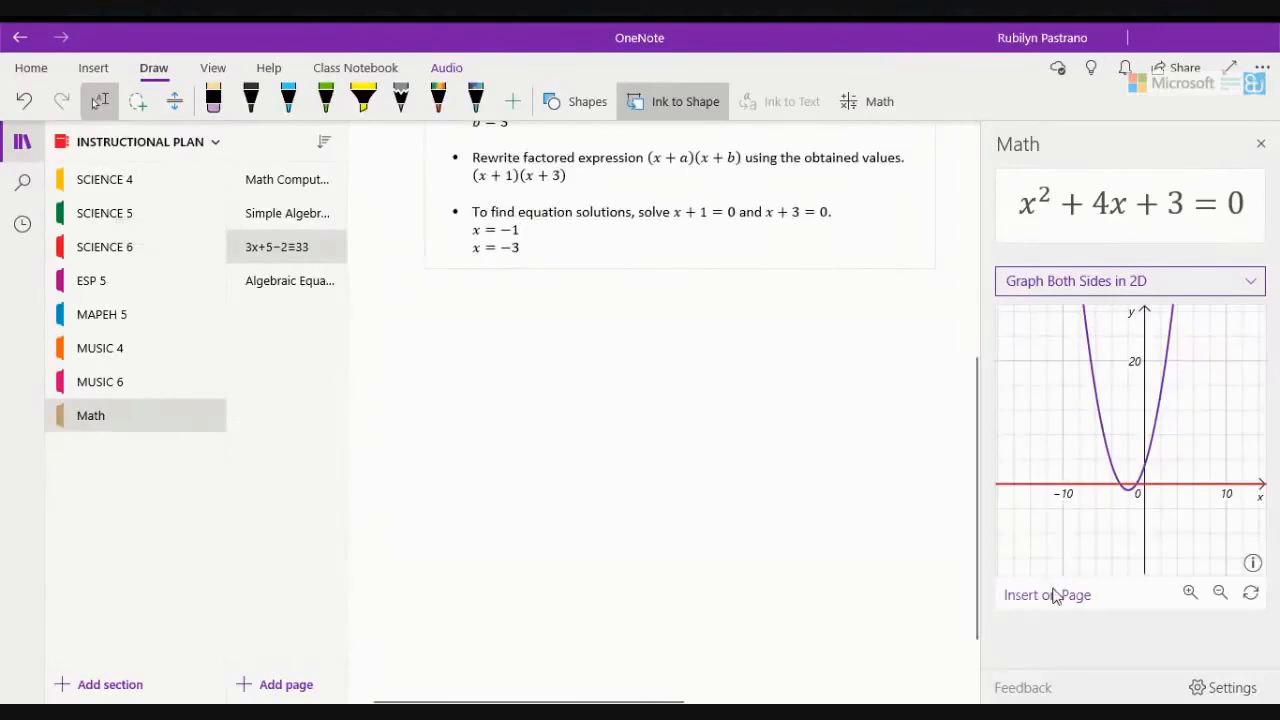
pyautogui.moveTo(973, 408); pyautogui.dragTo(949, 194)
pyautogui.scroll(-5, 940, 409)
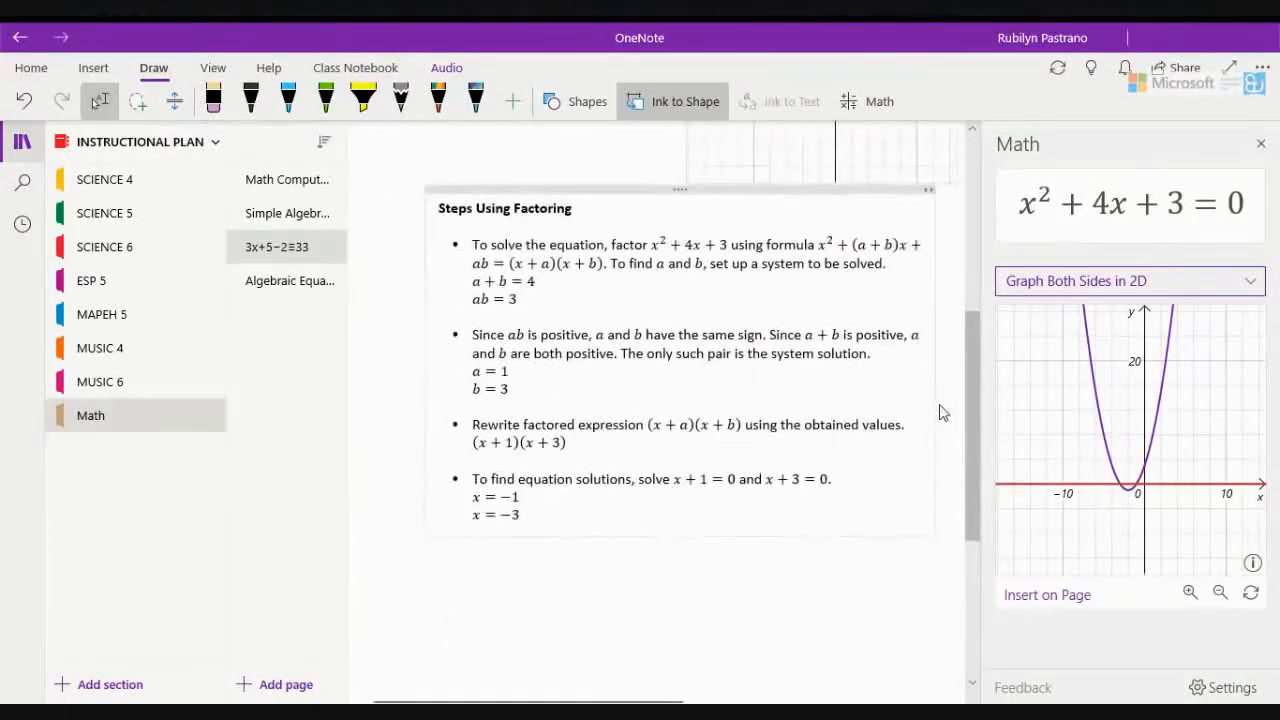
# Have Immersive Reader read the equation page aloud, pause the reading and return to the notebook
pyautogui.click(213, 68)
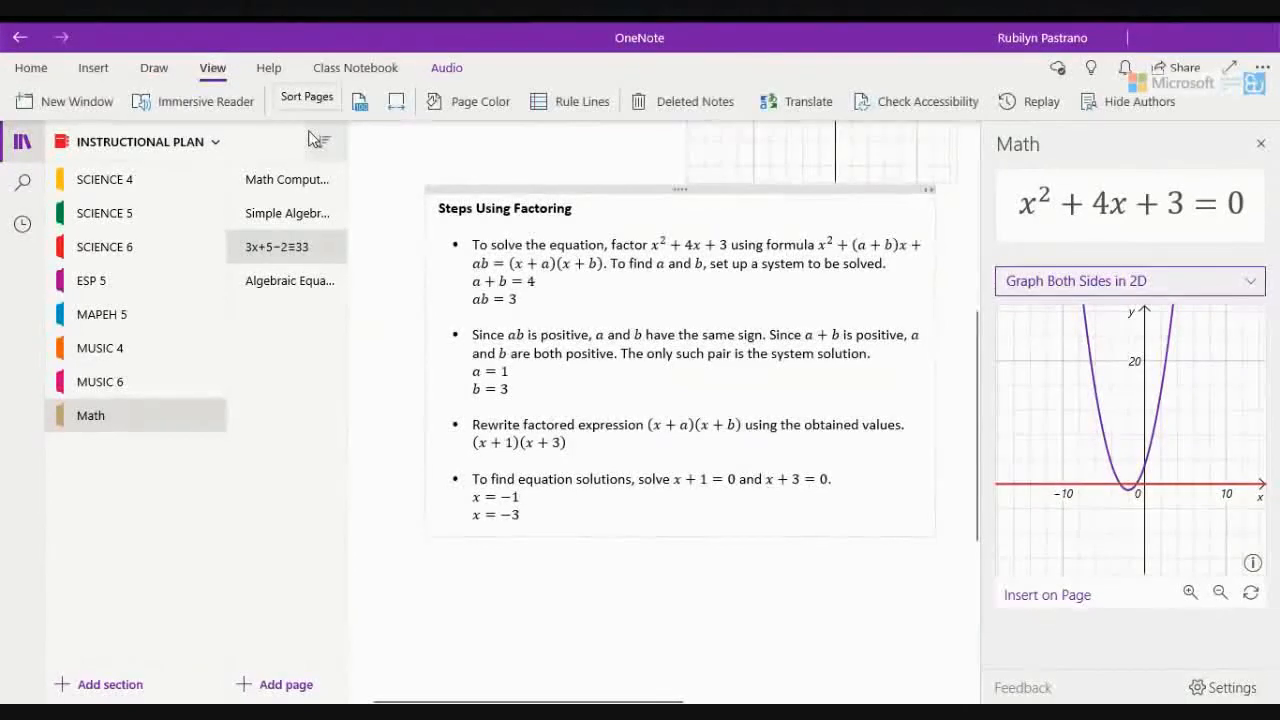
pyautogui.click(214, 103)
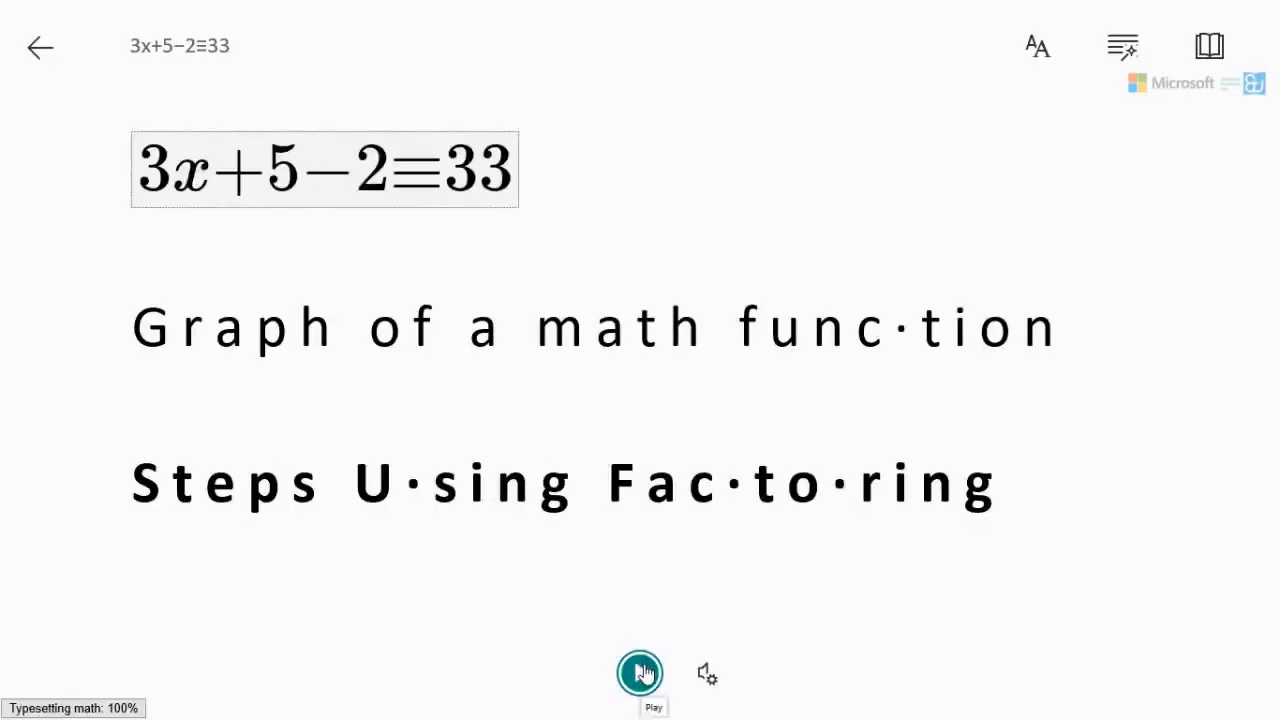
pyautogui.click(641, 673)
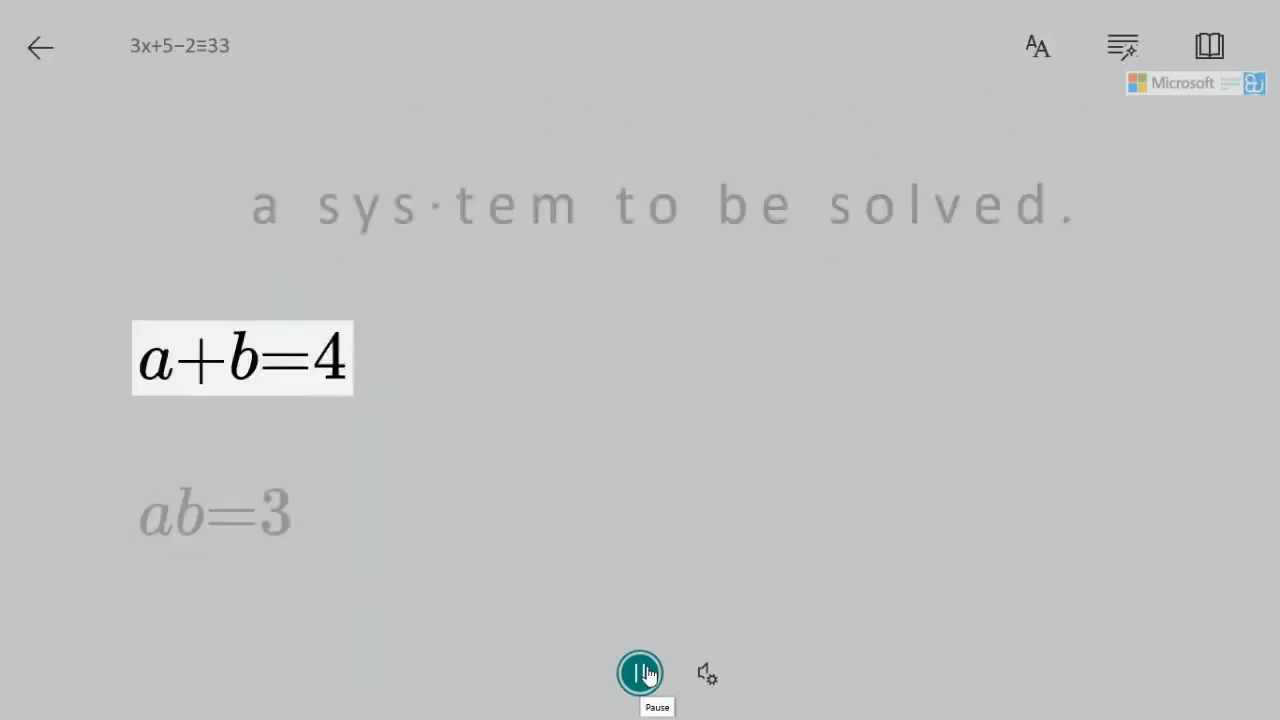
pyautogui.click(646, 676)
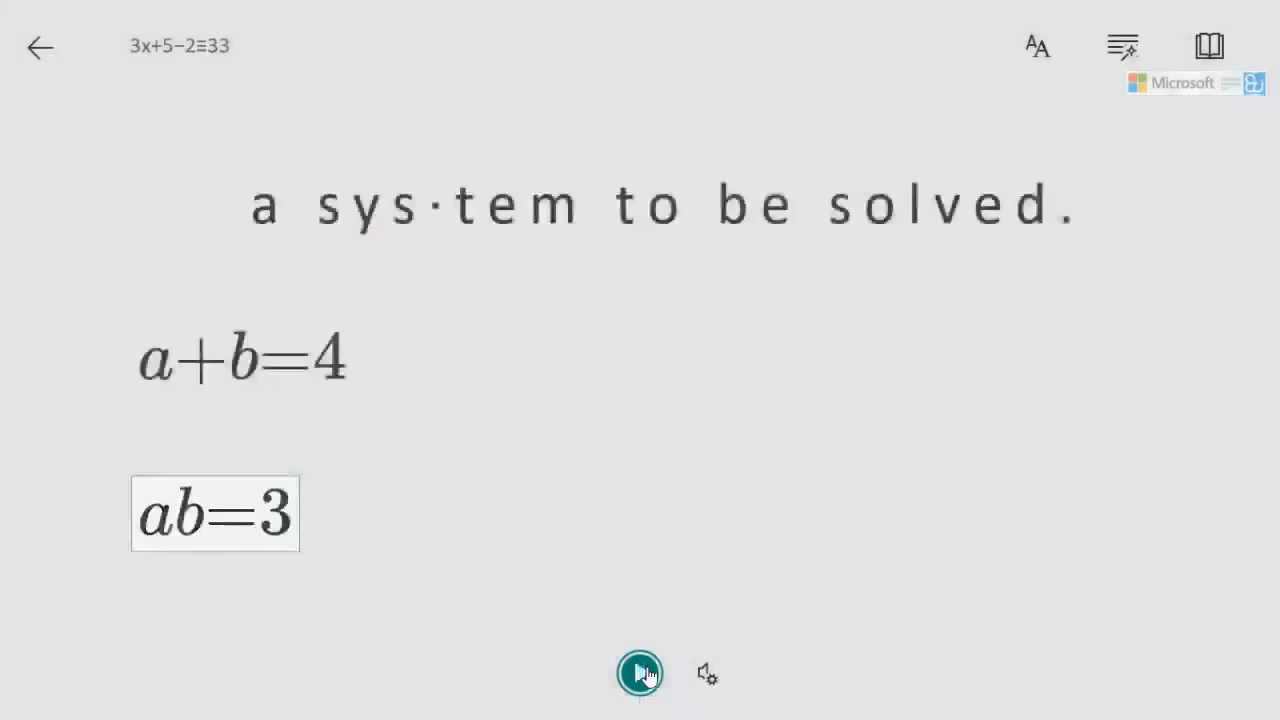
pyautogui.click(28, 40)
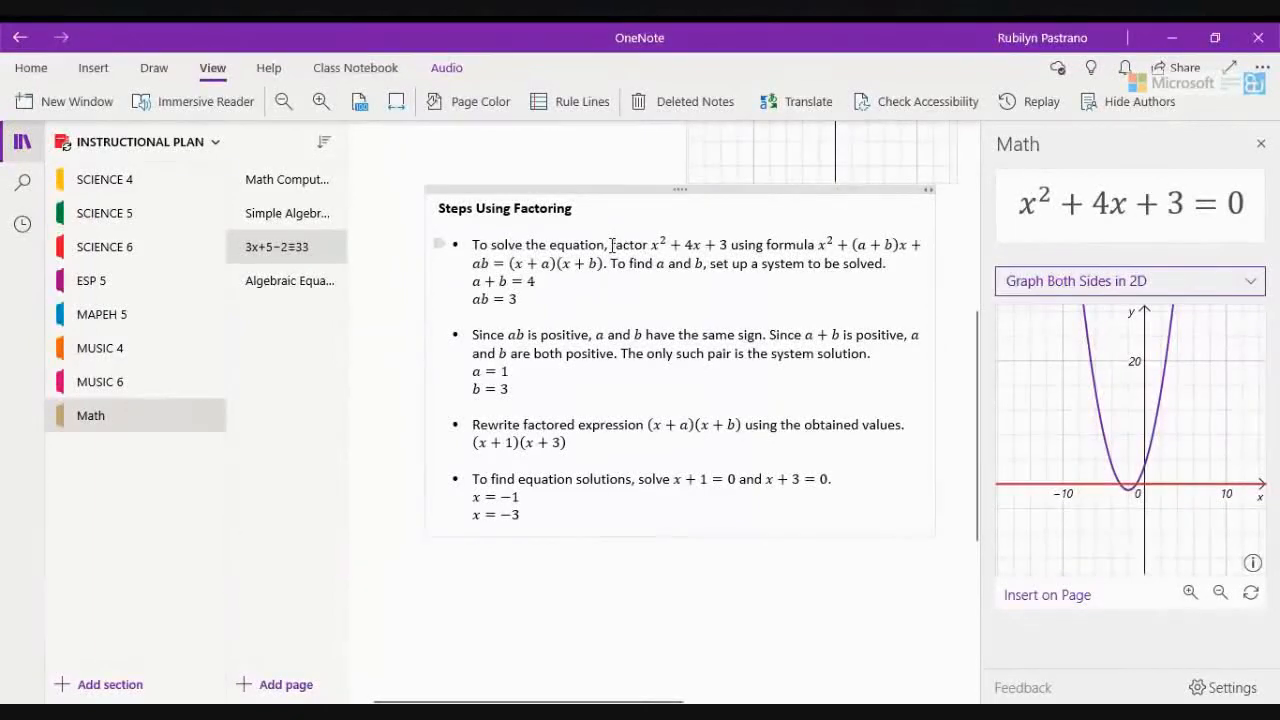
pyautogui.click(742, 104)
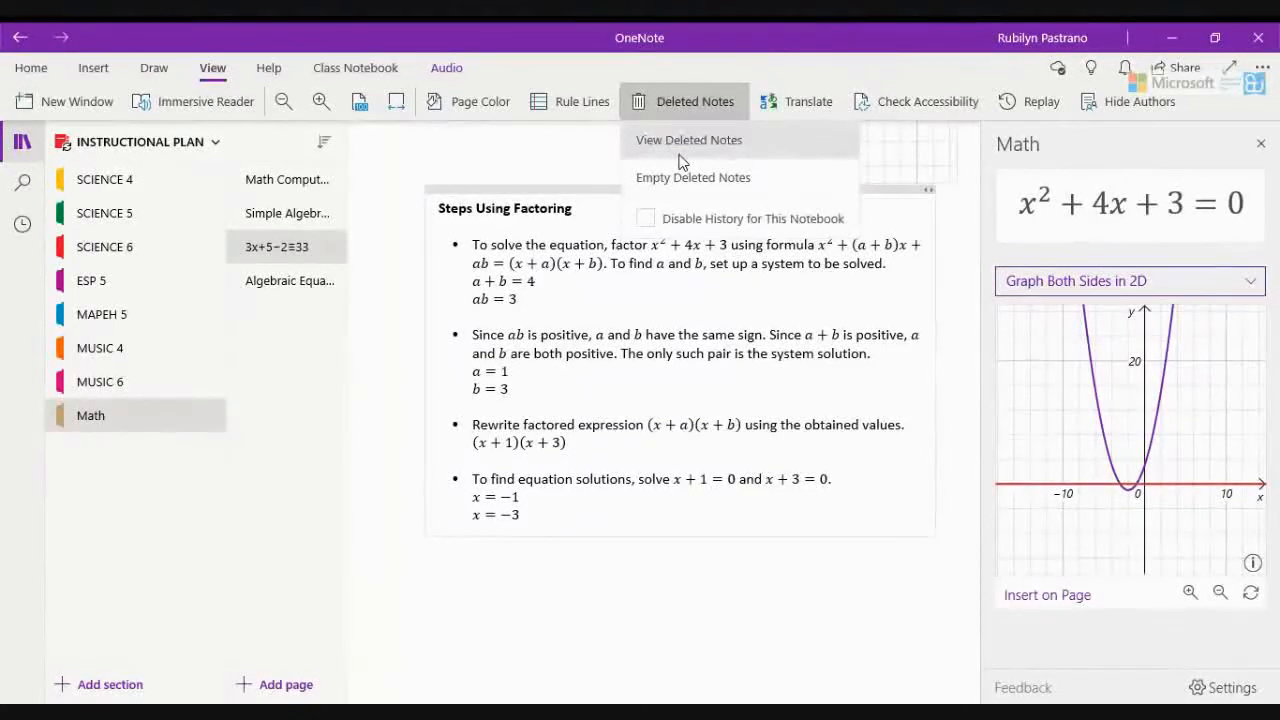
pyautogui.click(563, 169)
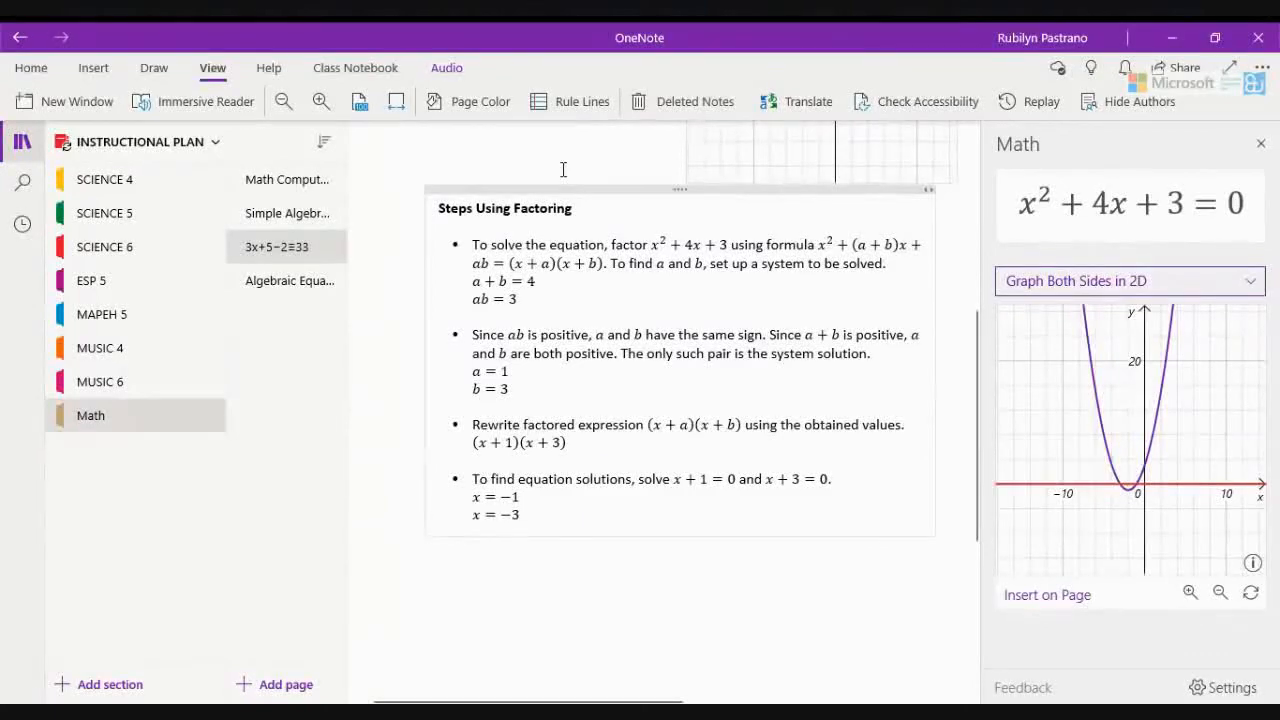